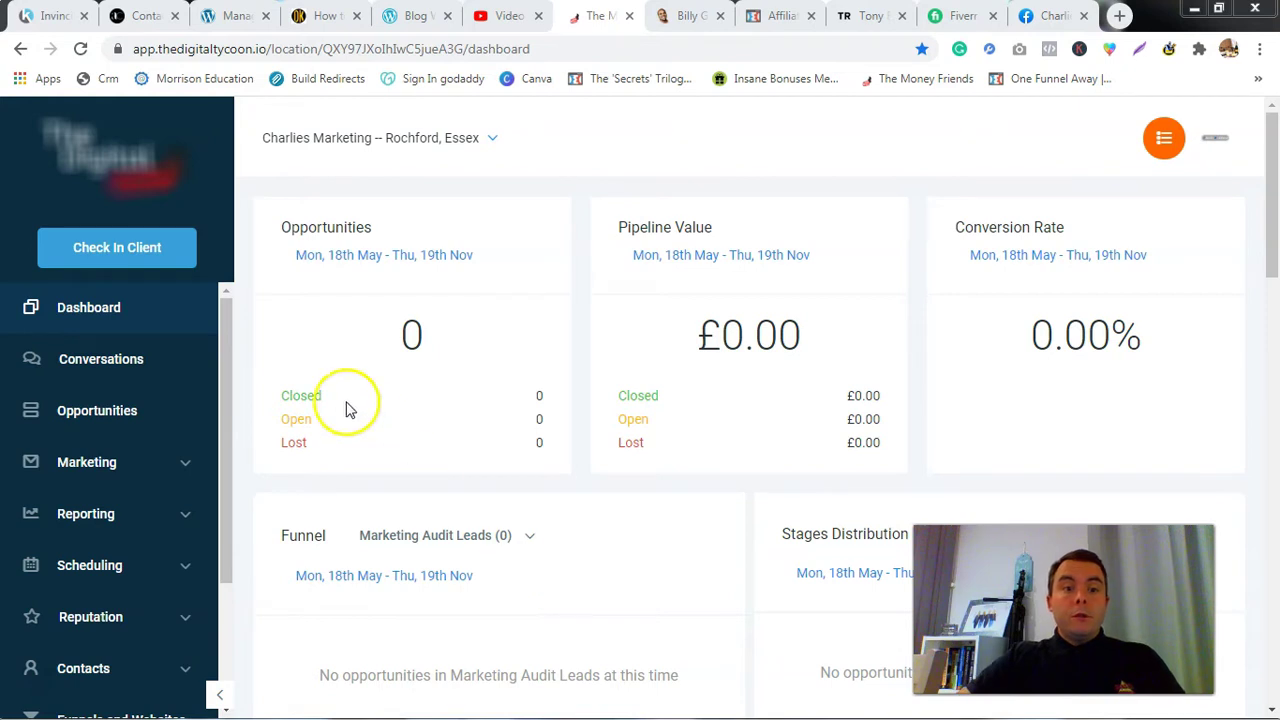
- Create a new form in the Form Builder and name it Test
{"action": "left_click_drag", "start_coordinate": [223, 326], "coordinate": [226, 390]}
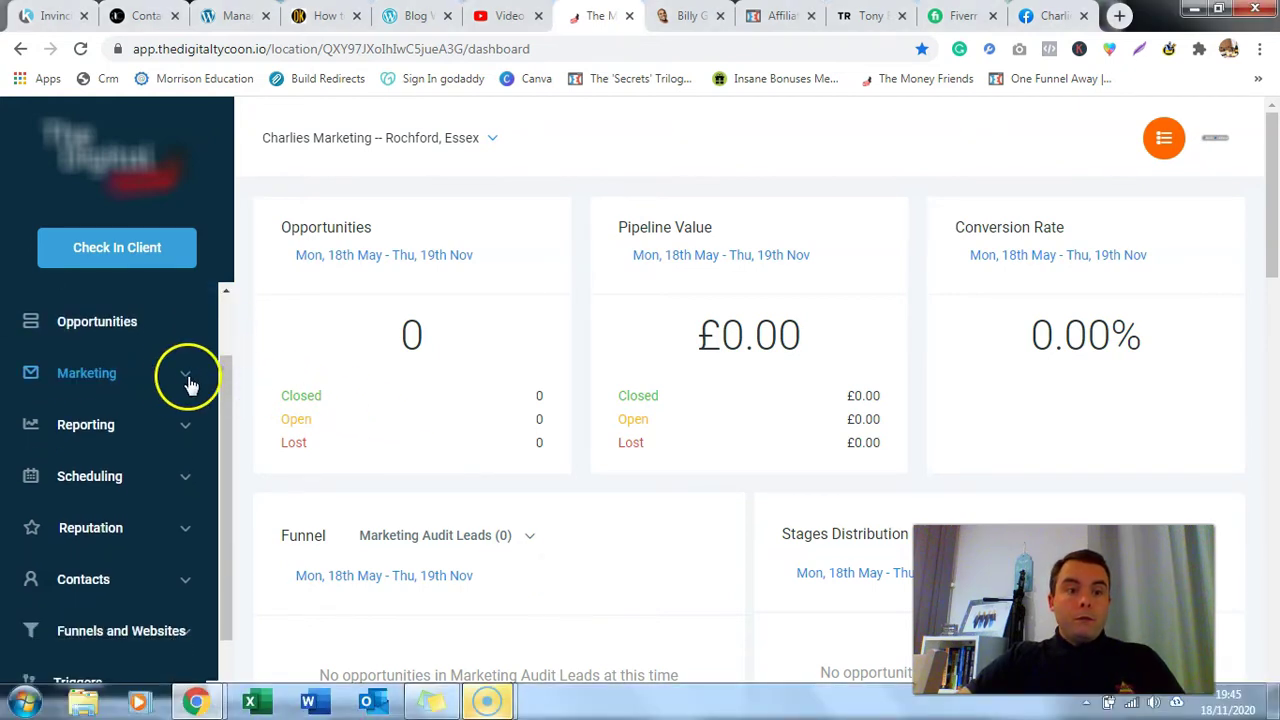
{"action": "left_click", "coordinate": [186, 378]}
{"action": "left_click", "coordinate": [80, 533]}
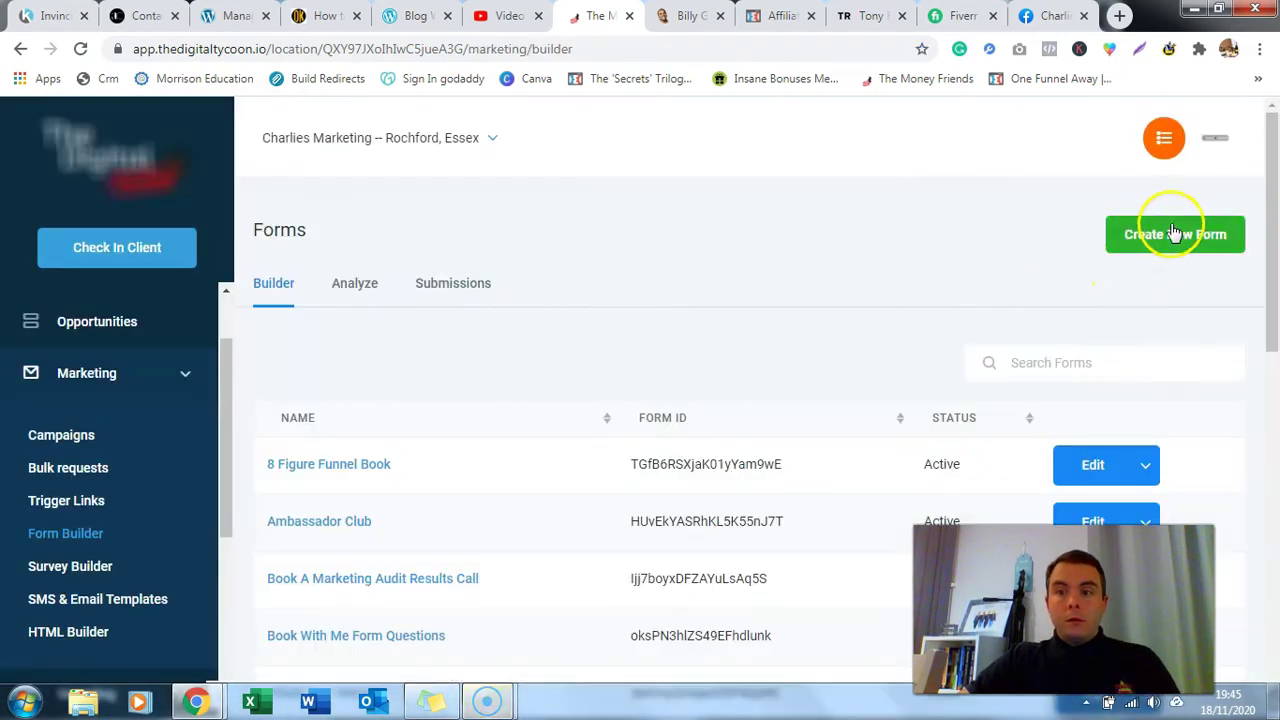
{"action": "left_click", "coordinate": [1172, 244]}
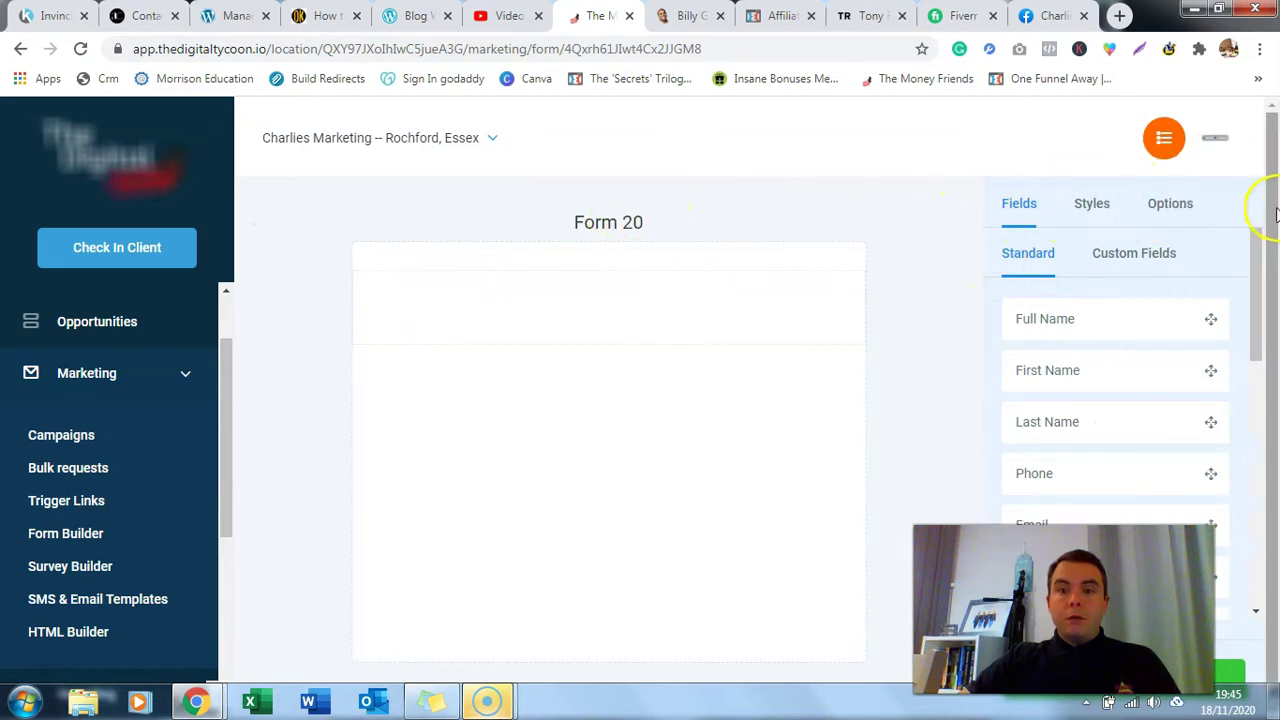
{"action": "left_click", "coordinate": [1178, 205]}
{"action": "left_click_drag", "start_coordinate": [1100, 318], "coordinate": [1010, 320]}
{"action": "type", "text": "Test"}
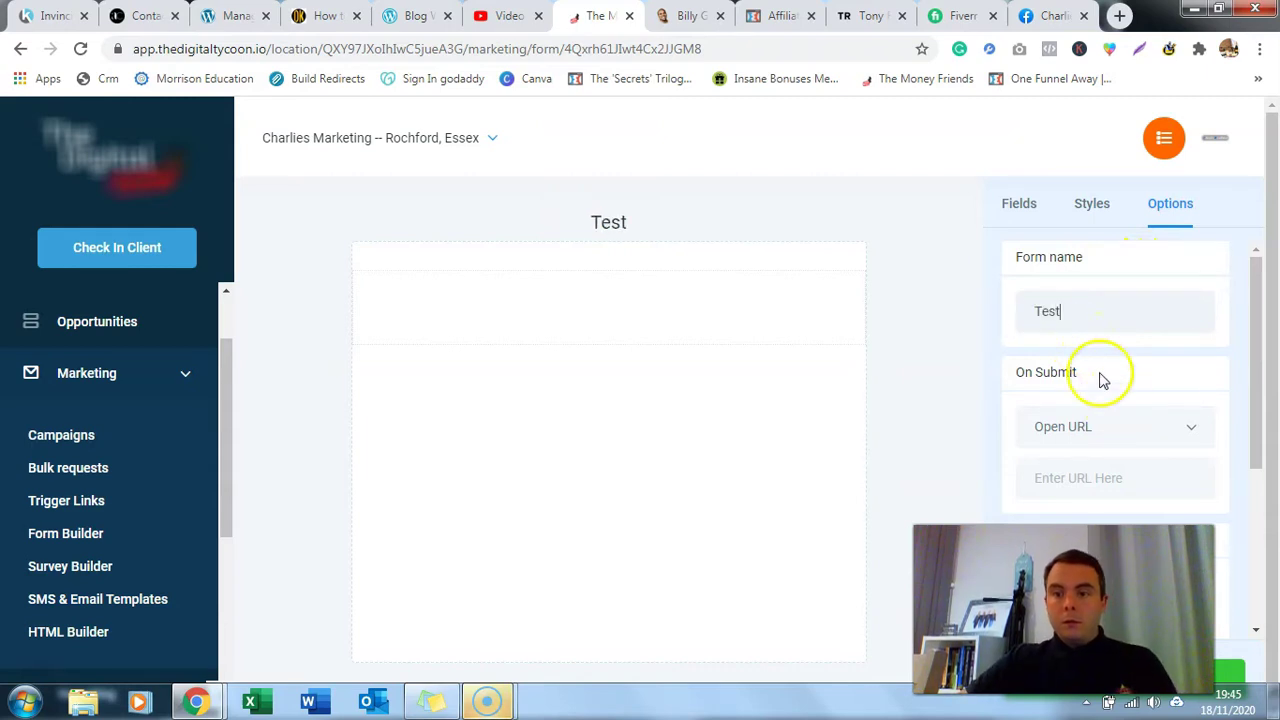
- Add the standard First Name, Last Name and Email fields to the Test form, in that order
{"action": "left_click", "coordinate": [1018, 208]}
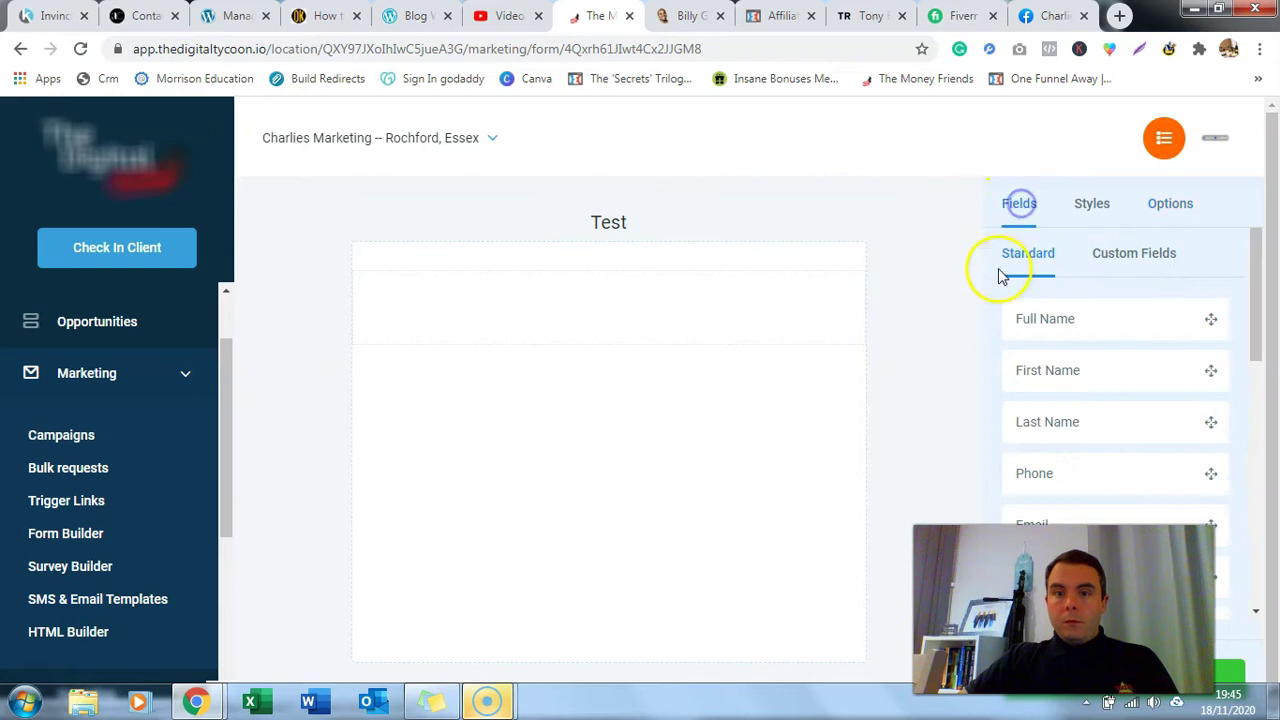
{"action": "left_click_drag", "start_coordinate": [1129, 370], "coordinate": [620, 335]}
{"action": "left_click_drag", "start_coordinate": [1086, 423], "coordinate": [645, 393]}
{"action": "left_click_drag", "start_coordinate": [1094, 514], "coordinate": [548, 492]}
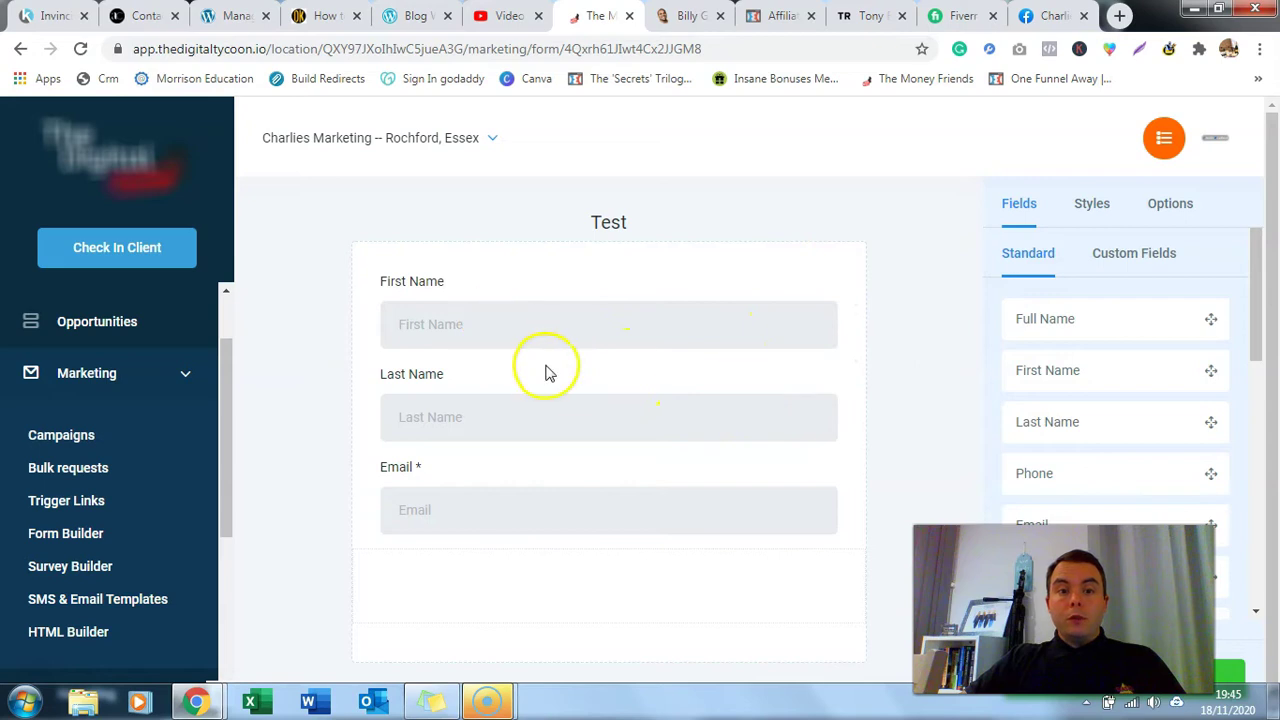
- Make the First Name field required and check the settings of the Last Name and Email fields
{"action": "left_click", "coordinate": [466, 322]}
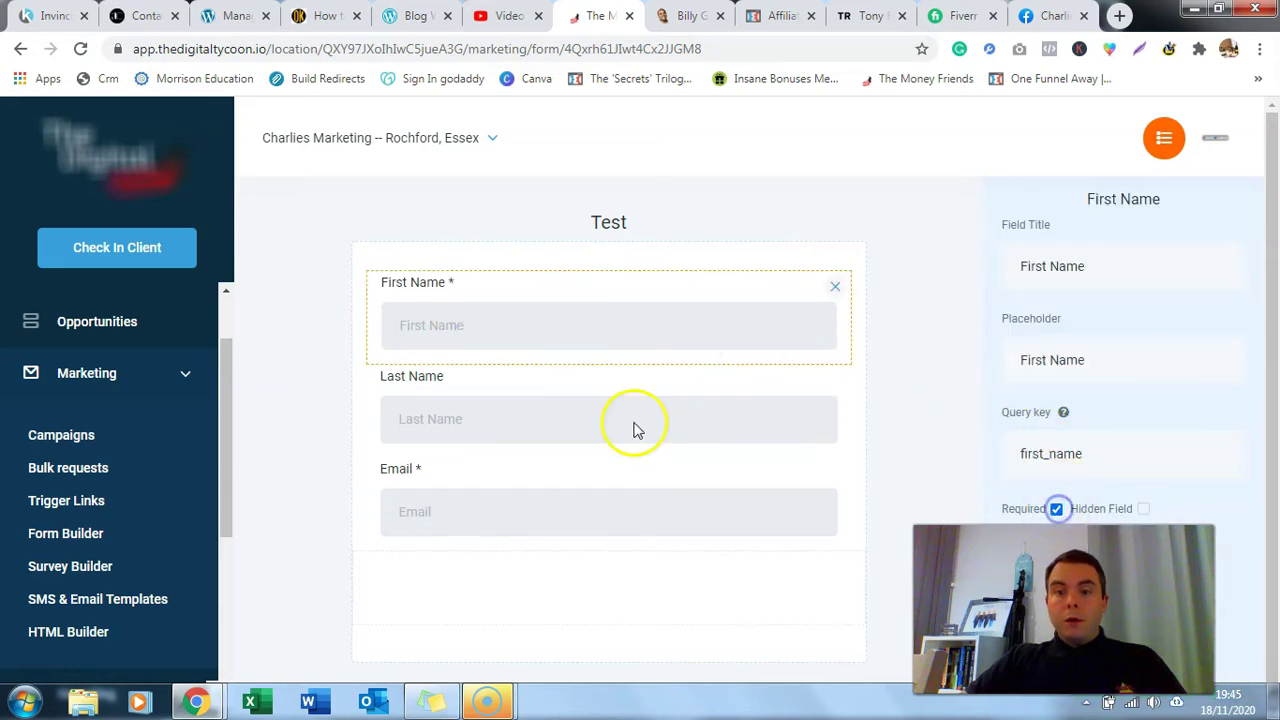
{"action": "left_click", "coordinate": [503, 413]}
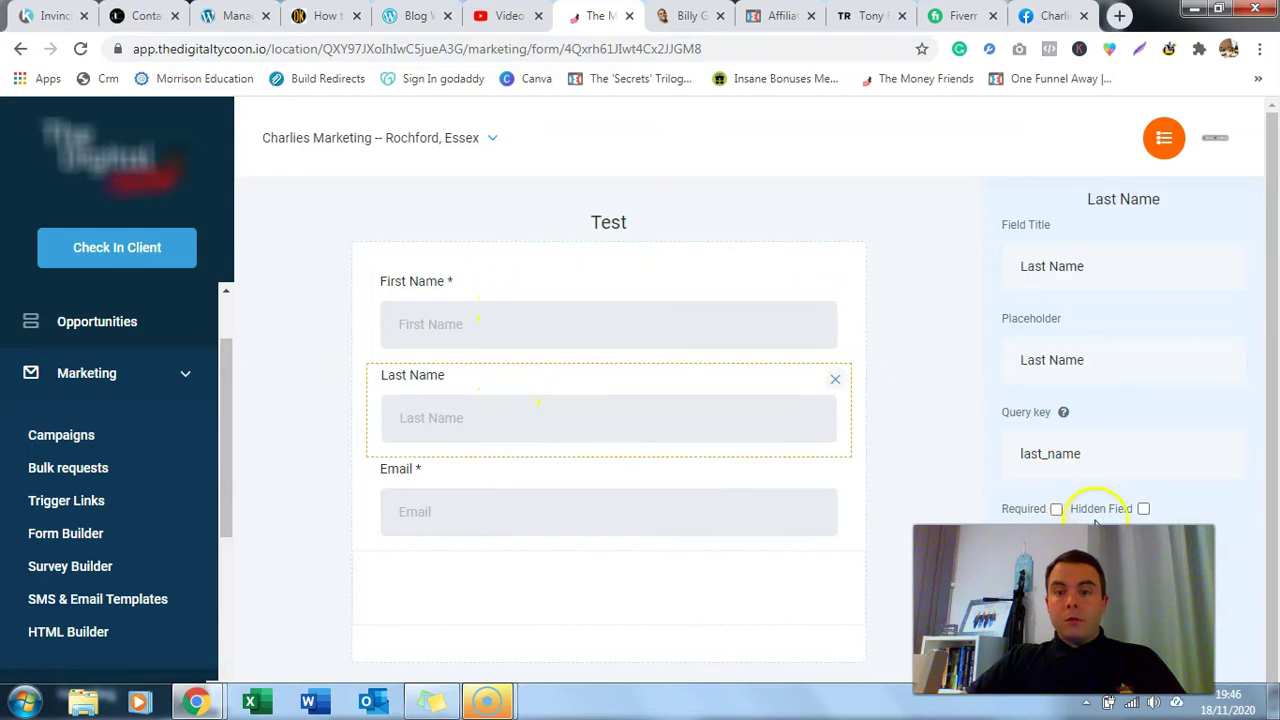
{"action": "left_click", "coordinate": [472, 513]}
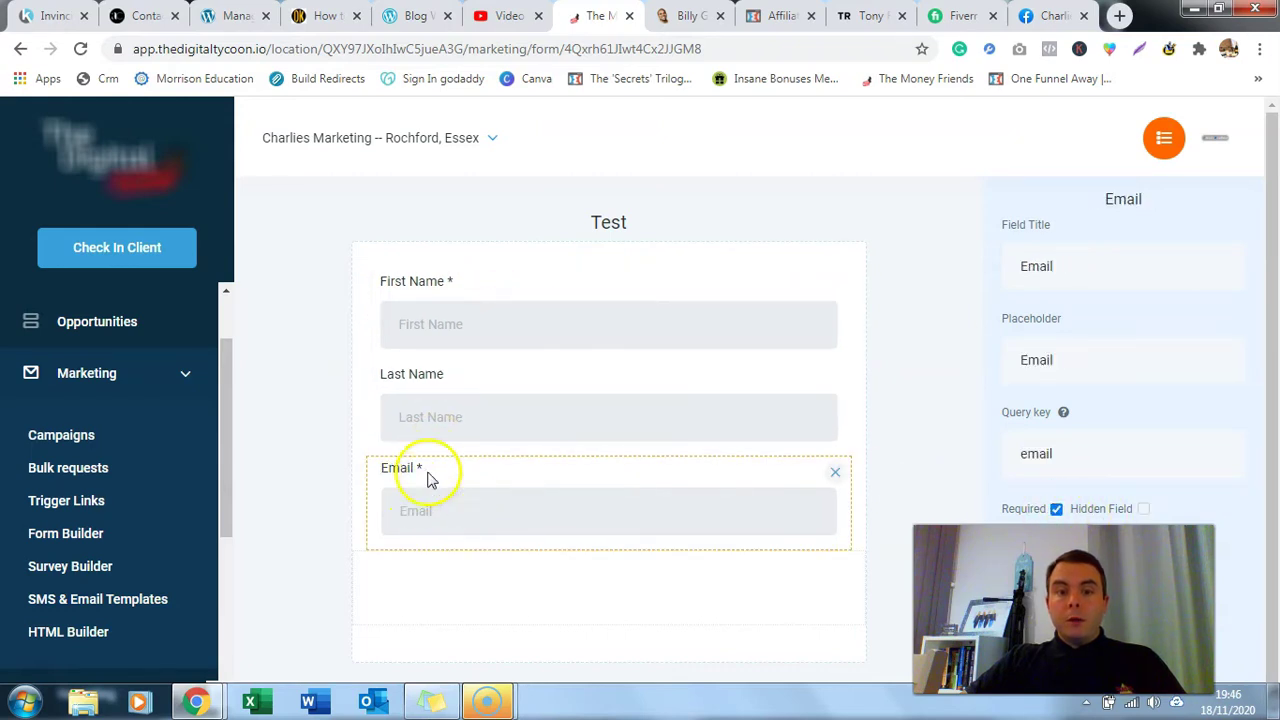
{"action": "scroll", "coordinate": [929, 349], "scroll_direction": "down", "scroll_amount": 1}
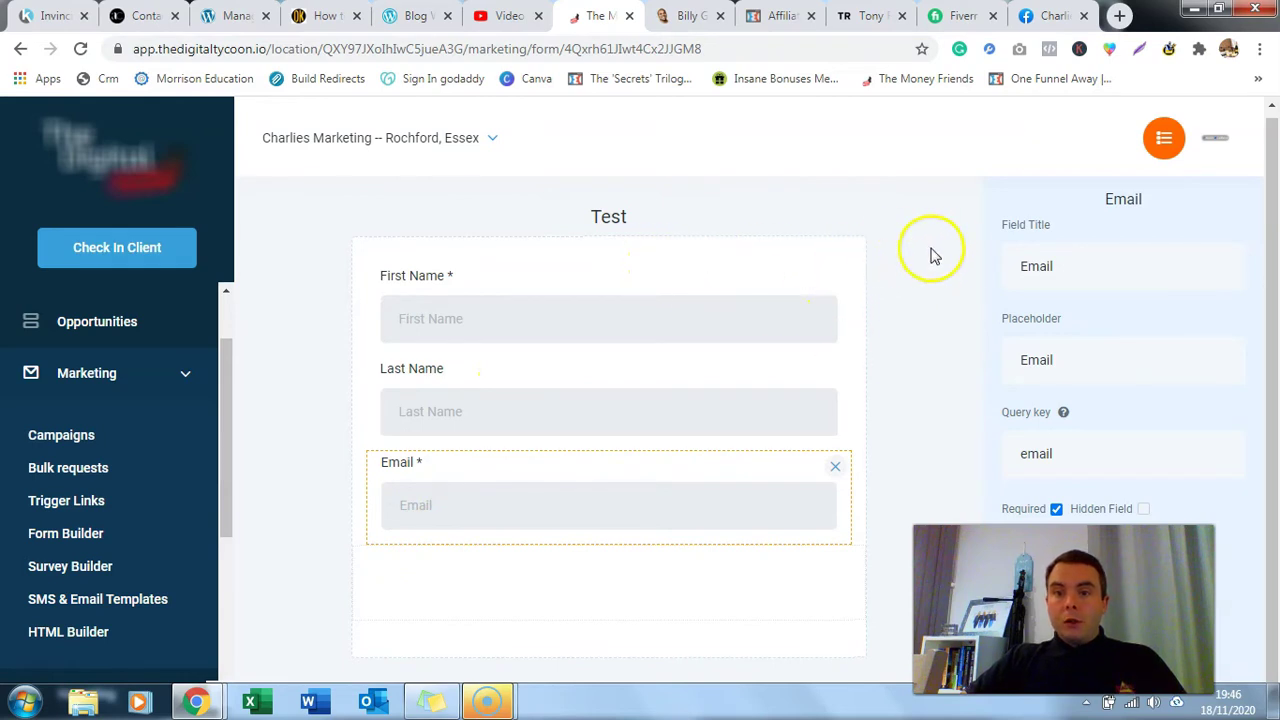
{"action": "left_click", "coordinate": [869, 286]}
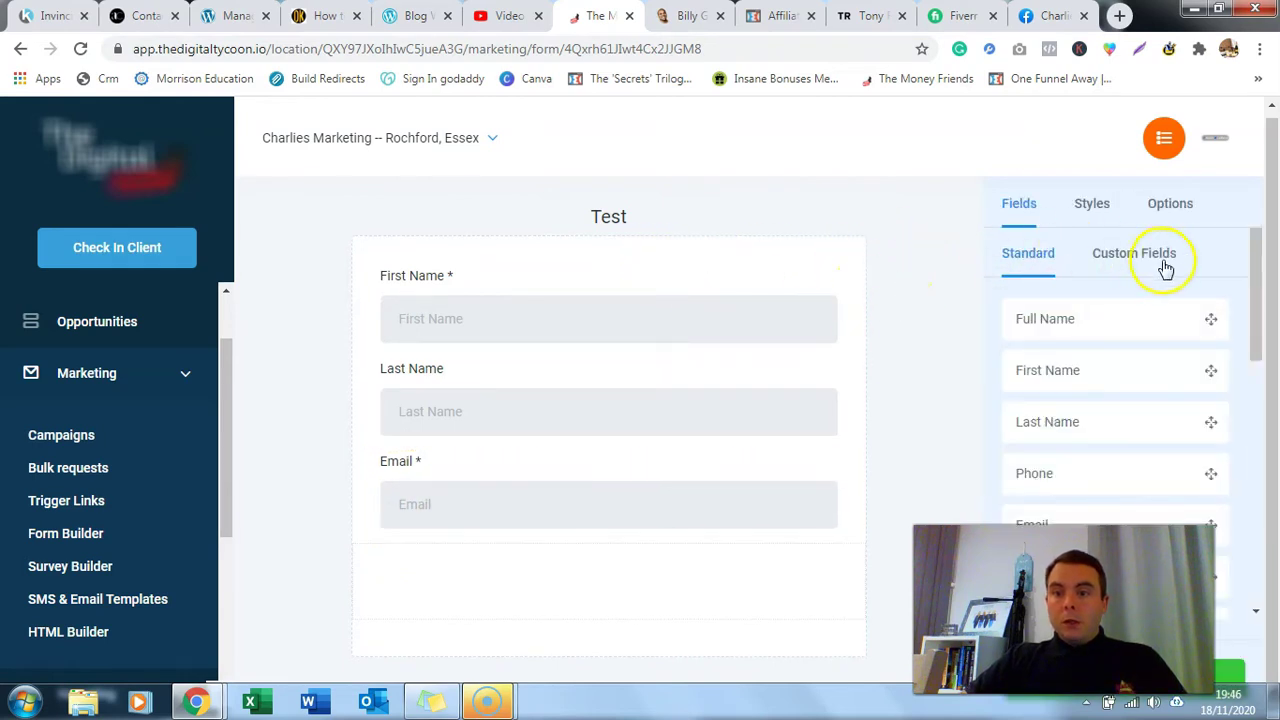
- Change the form's background colour to a muted brownish grey
{"action": "scroll", "coordinate": [1089, 237], "scroll_direction": "down", "scroll_amount": 1}
{"action": "scroll", "coordinate": [1086, 243], "scroll_direction": "up", "scroll_amount": 1}
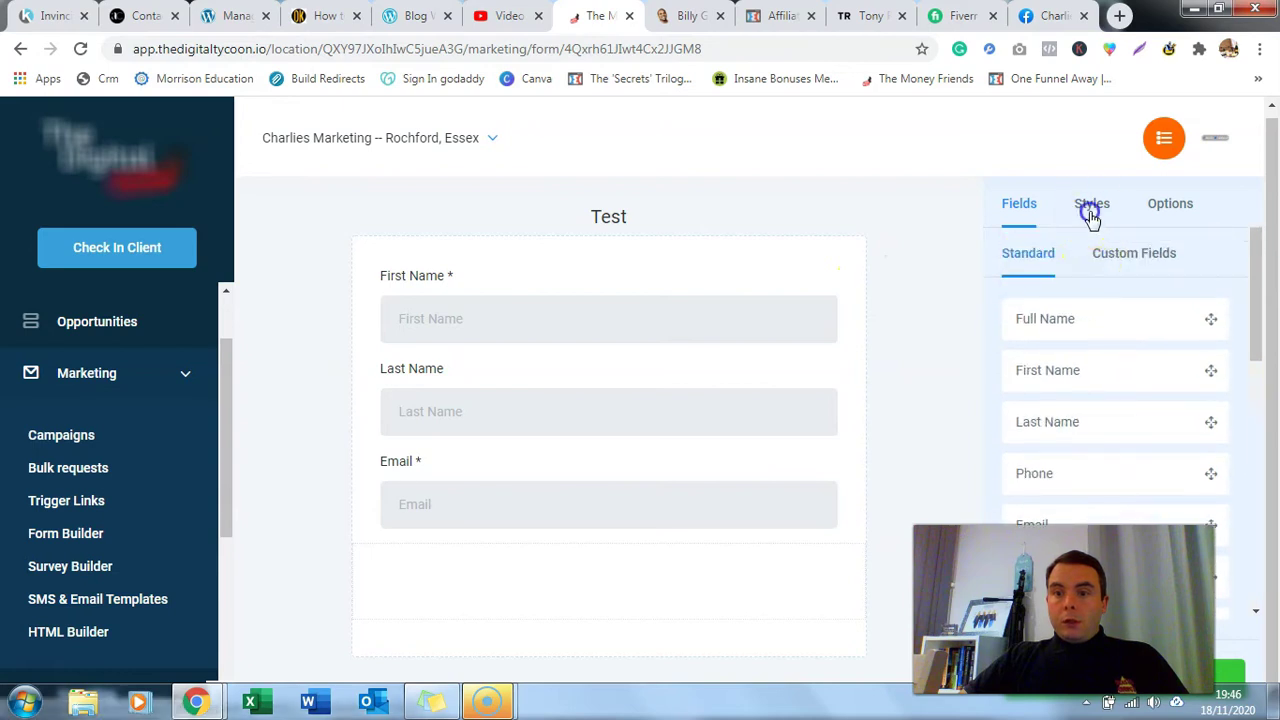
{"action": "left_click", "coordinate": [1090, 206]}
{"action": "left_click", "coordinate": [1196, 441]}
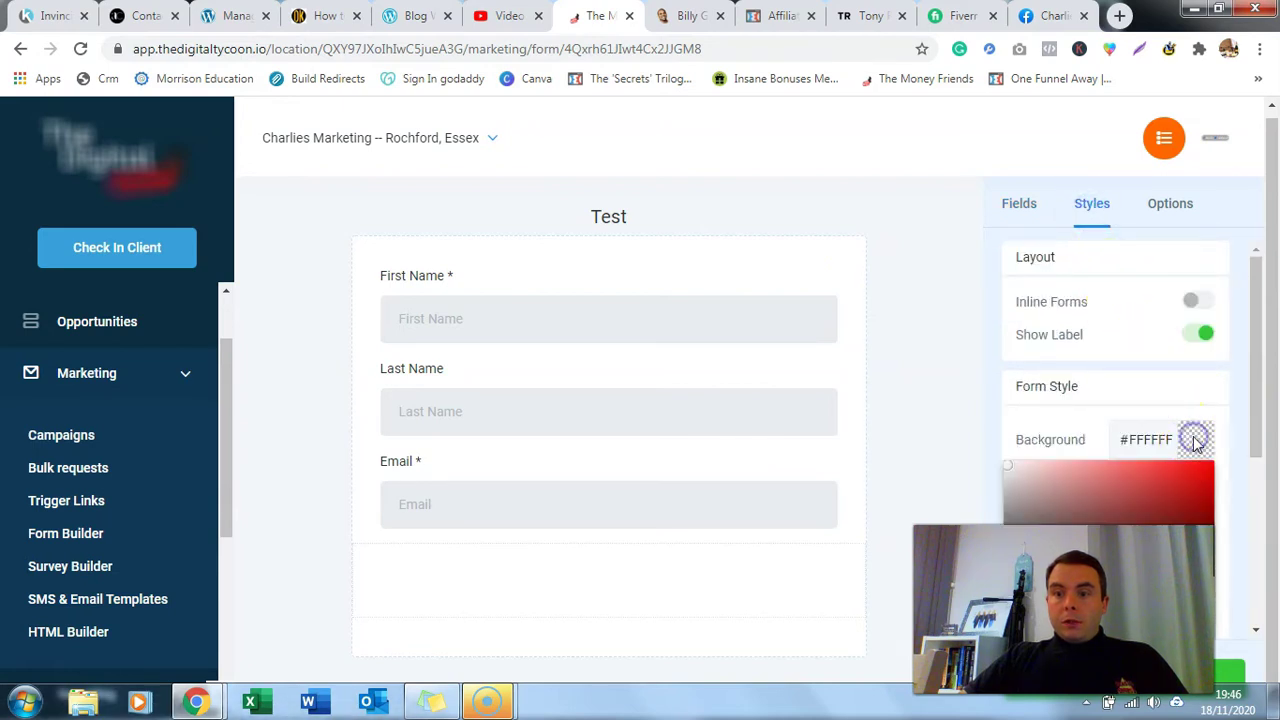
{"action": "left_click", "coordinate": [1015, 503]}
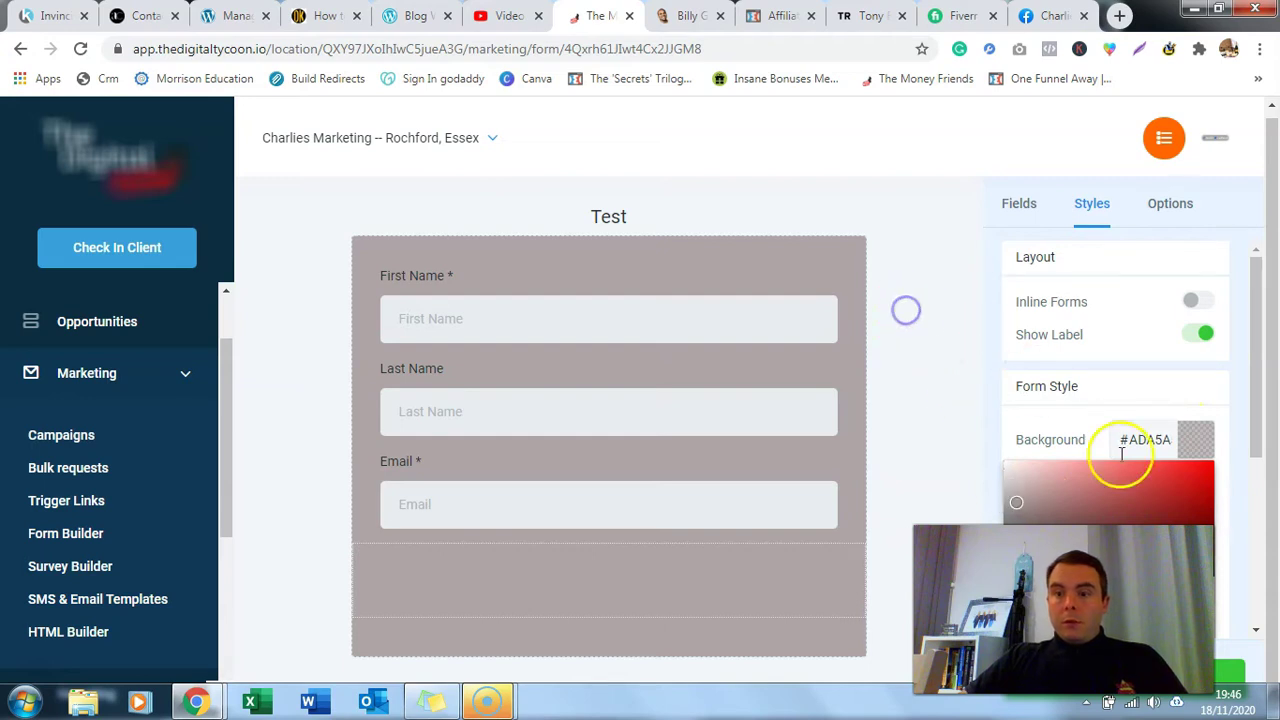
{"action": "left_click", "coordinate": [1200, 440]}
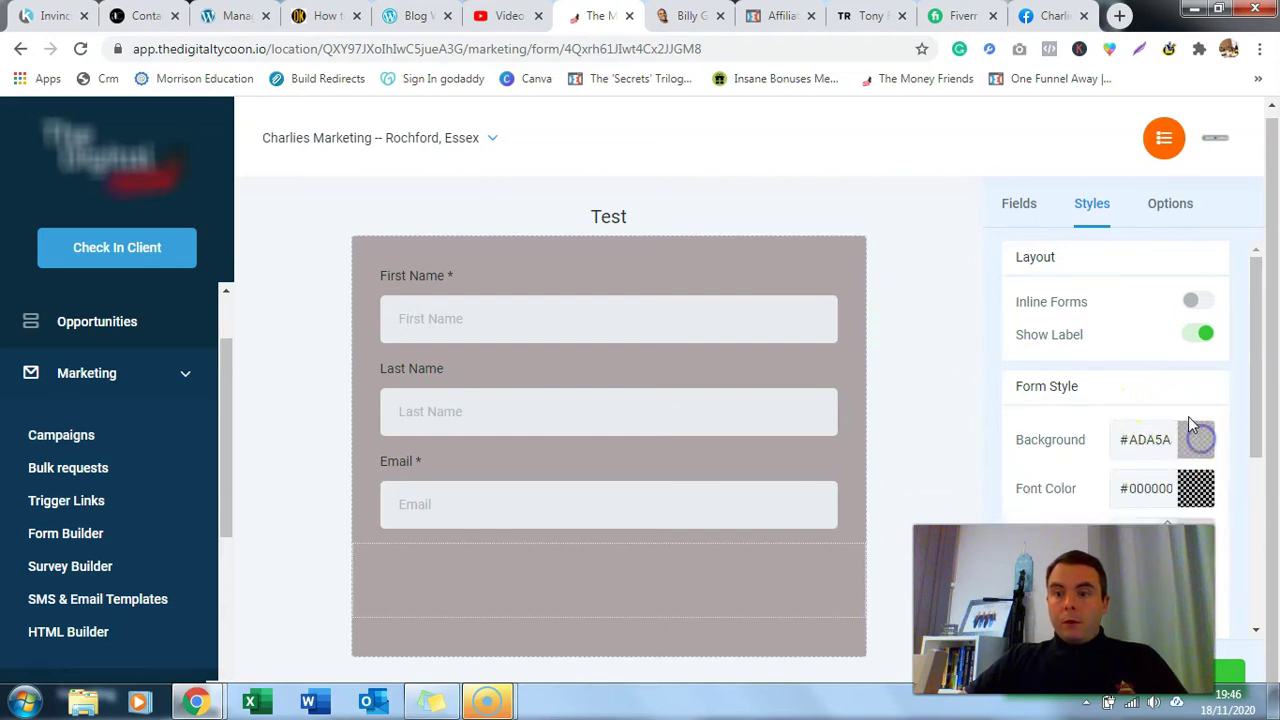
- Review the remaining form style settings, save the Test form and return to the forms list
{"action": "scroll", "coordinate": [1190, 420], "scroll_direction": "down", "scroll_amount": 2}
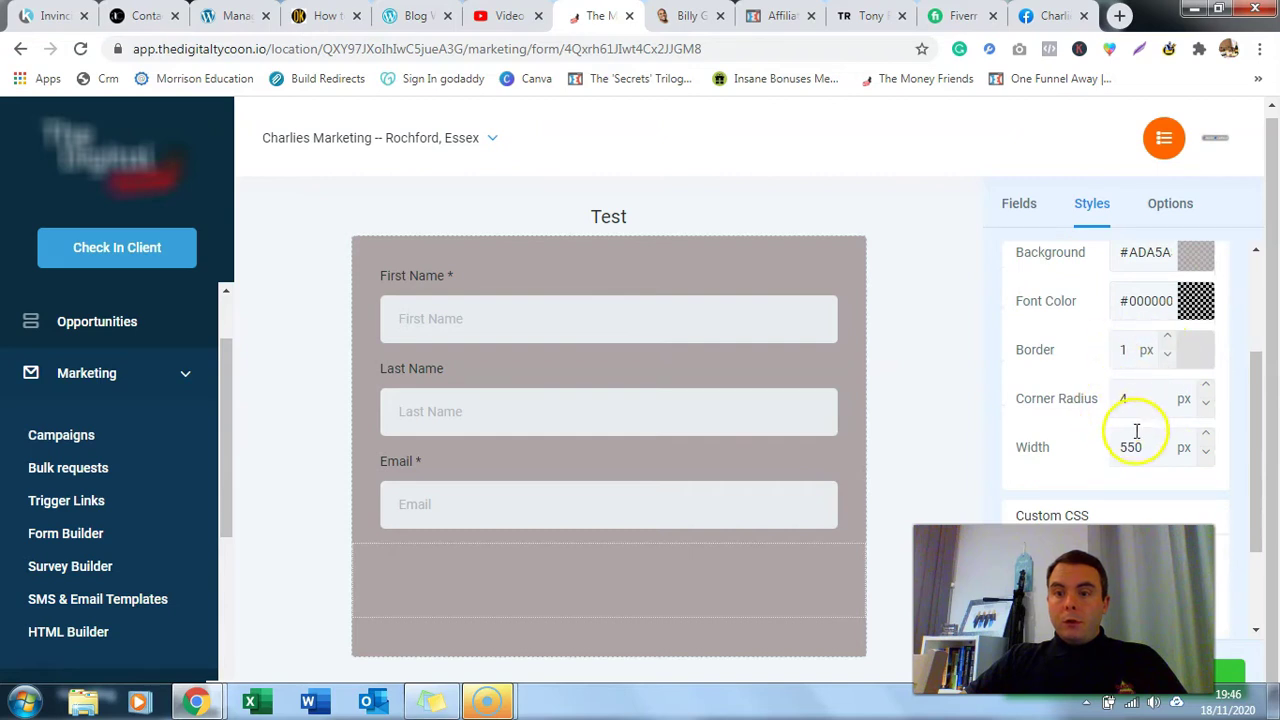
{"action": "scroll", "coordinate": [1066, 463], "scroll_direction": "down", "scroll_amount": 1}
{"action": "scroll", "coordinate": [1144, 405], "scroll_direction": "up", "scroll_amount": 3}
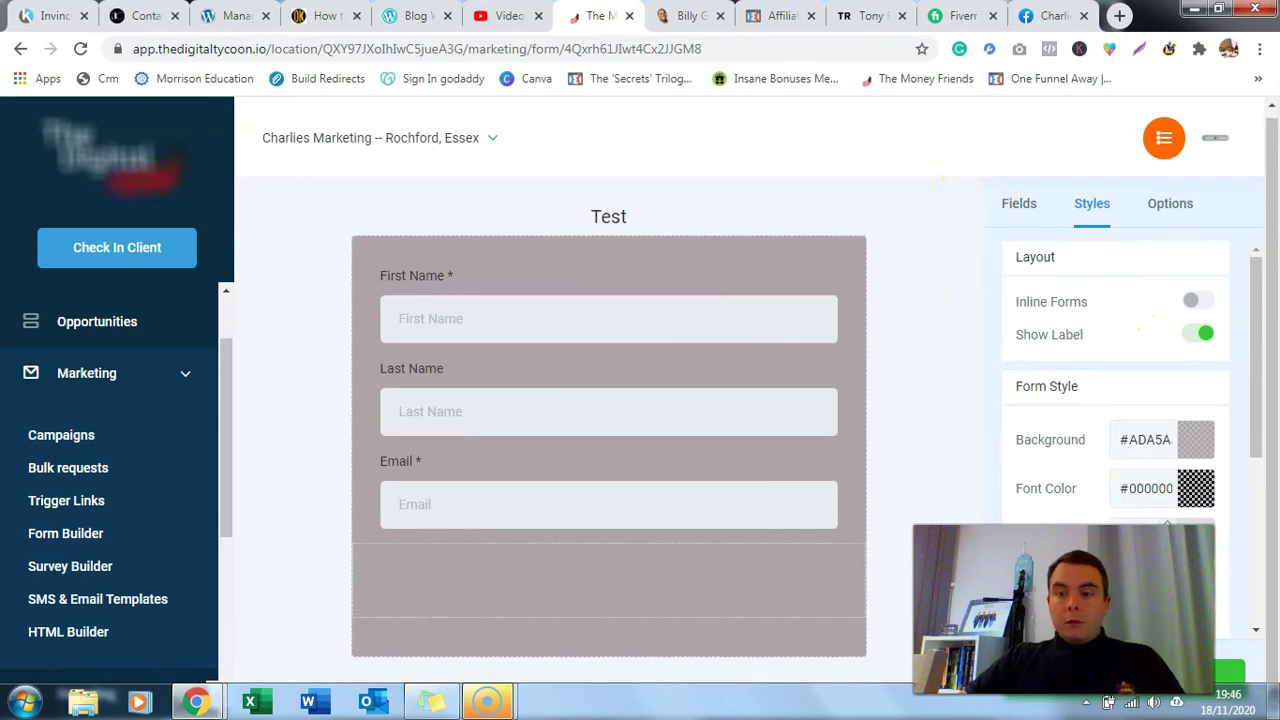
{"action": "left_click", "coordinate": [1230, 672]}
{"action": "left_click", "coordinate": [1197, 222]}
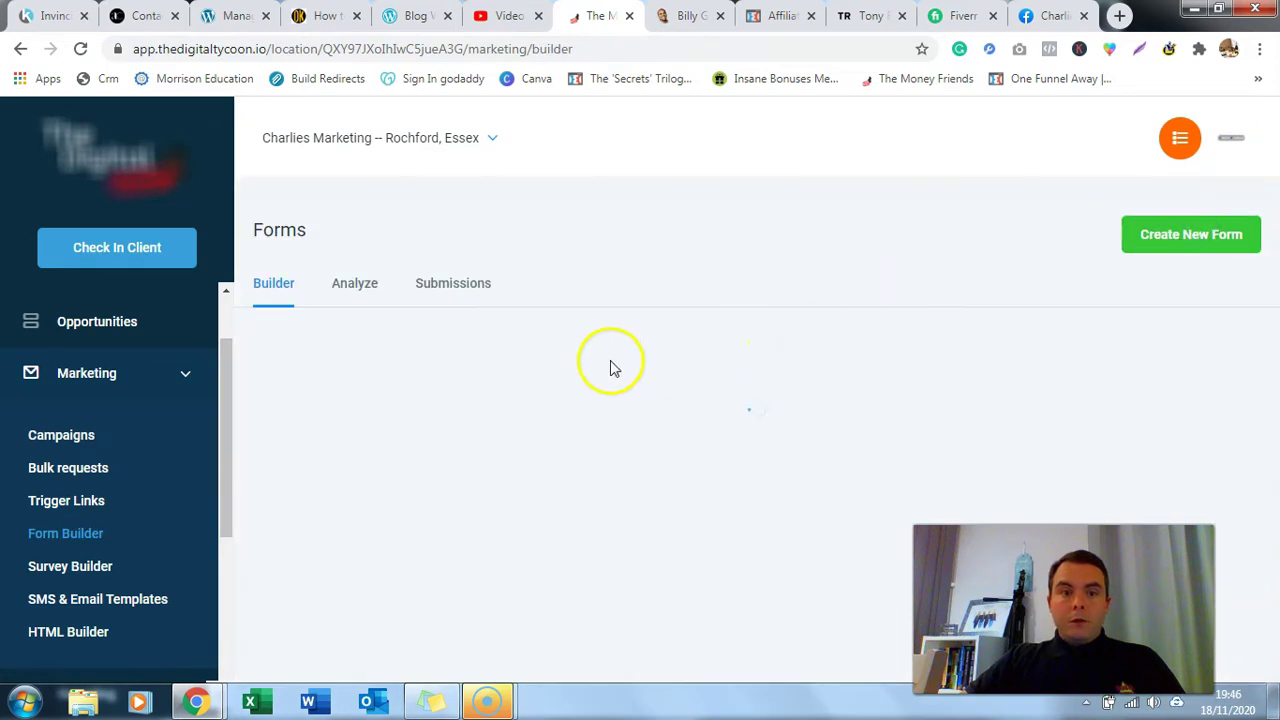
- Create a new funnel named Test in the Funnels section
{"action": "left_click_drag", "start_coordinate": [240, 377], "coordinate": [243, 566]}
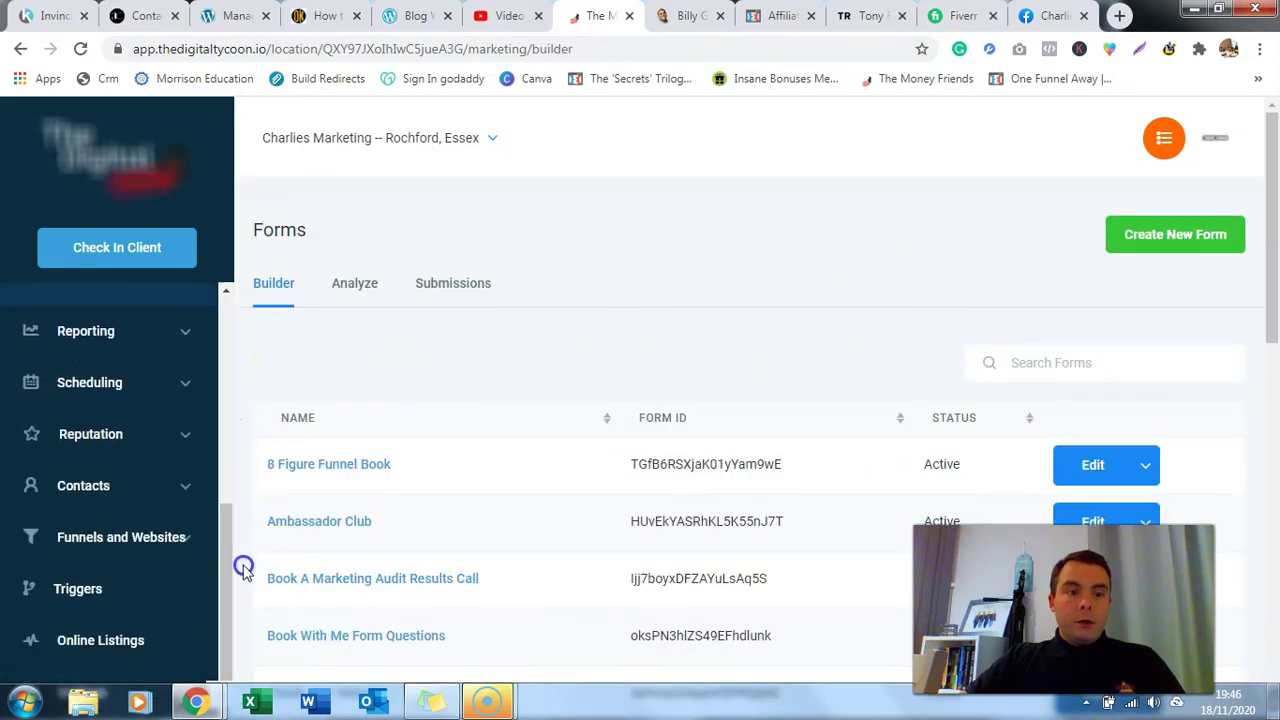
{"action": "left_click", "coordinate": [183, 541]}
{"action": "left_click", "coordinate": [58, 598]}
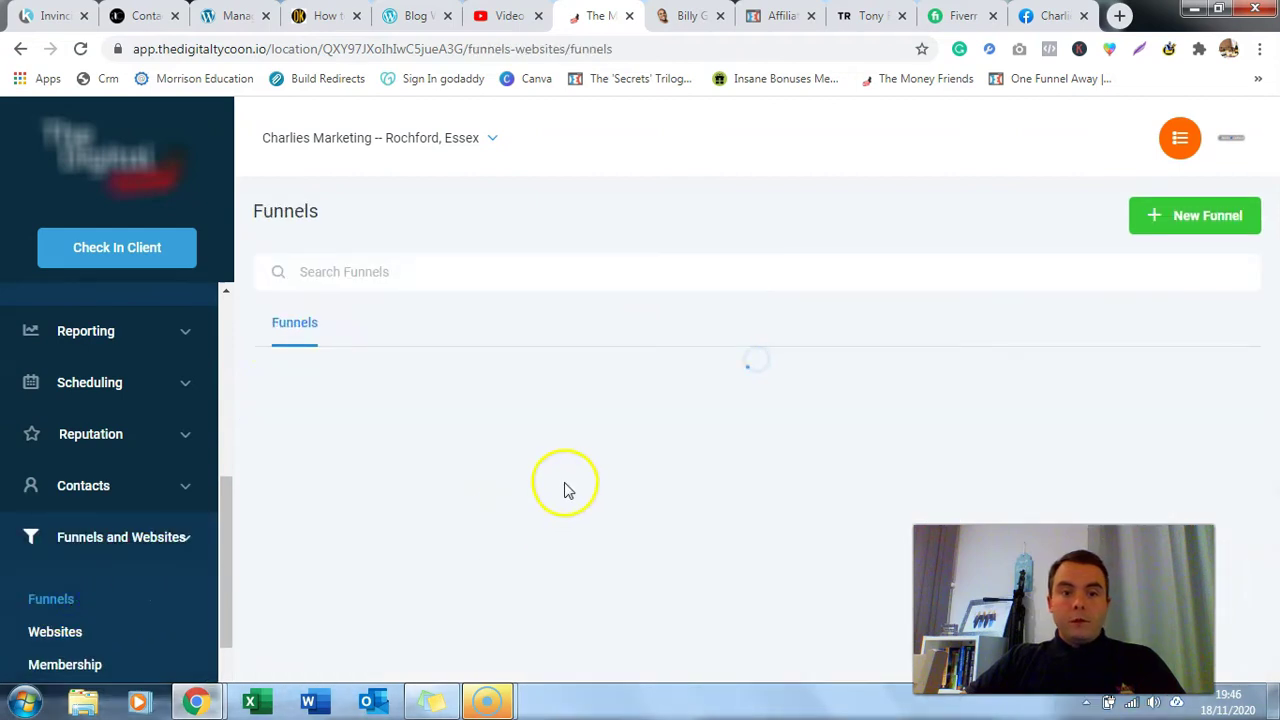
{"action": "left_click", "coordinate": [1172, 215]}
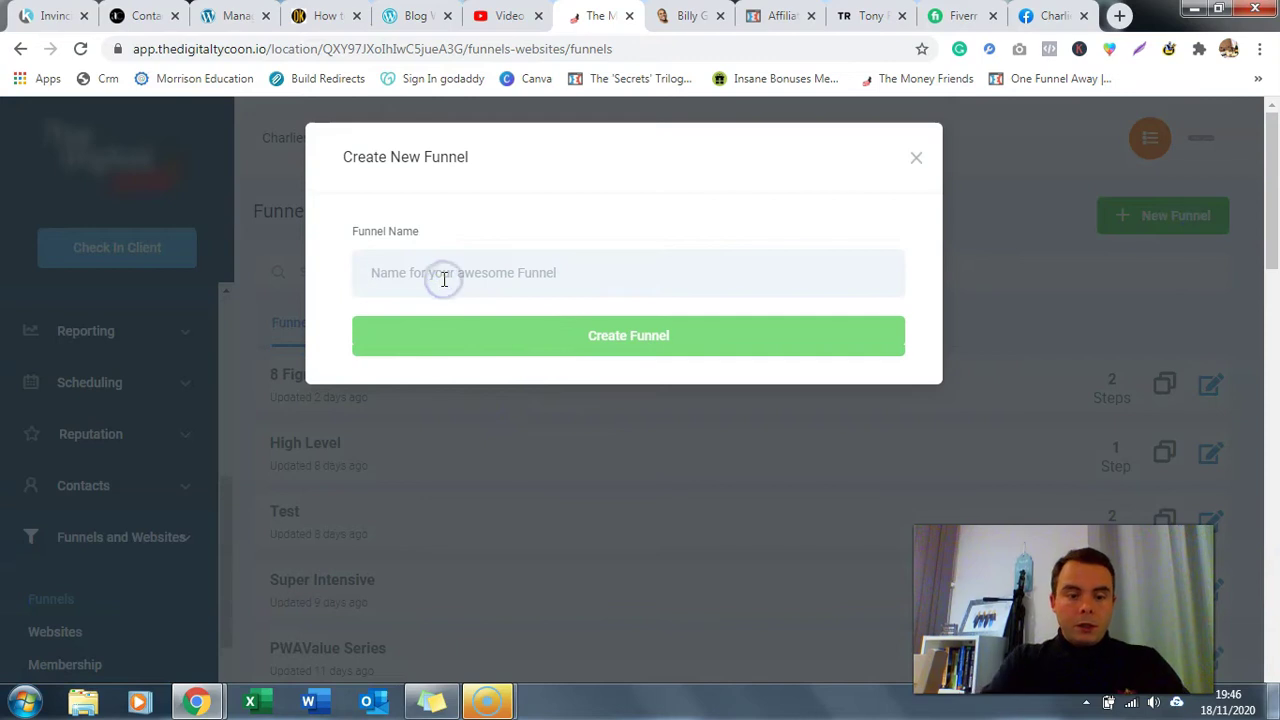
{"action": "left_click", "coordinate": [444, 279]}
{"action": "type", "text": "Test"}
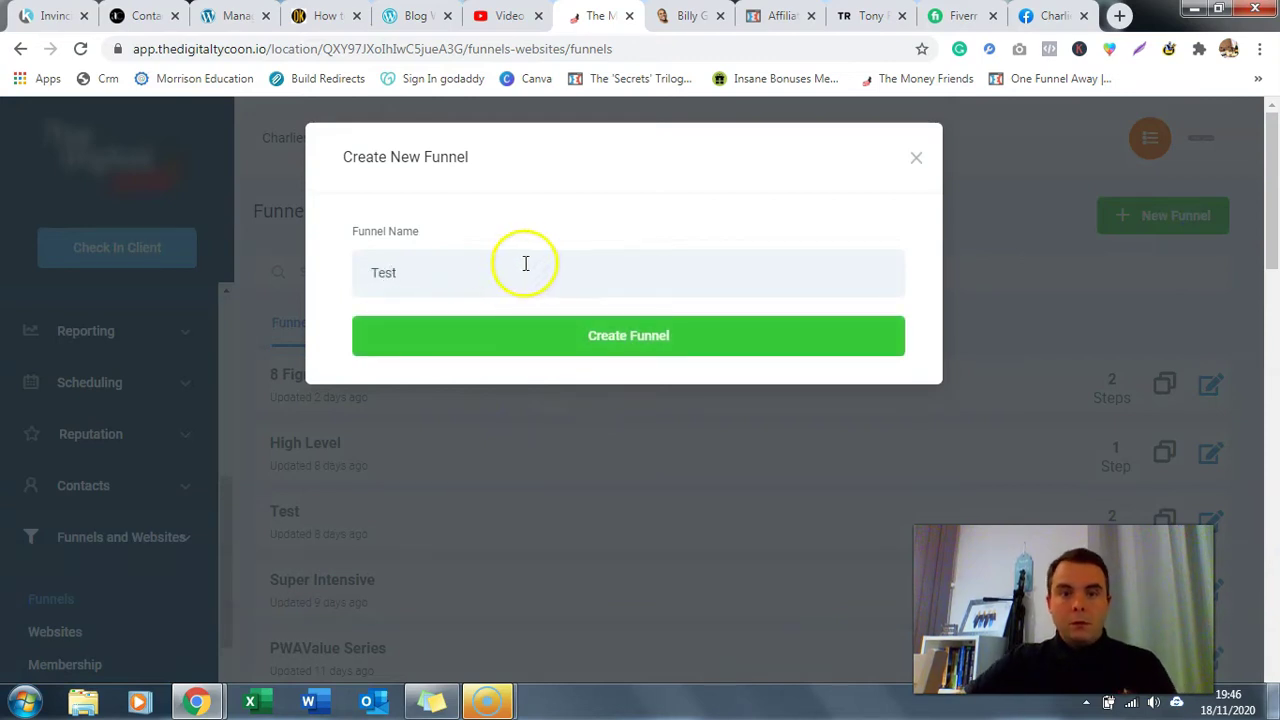
{"action": "left_click", "coordinate": [684, 350]}
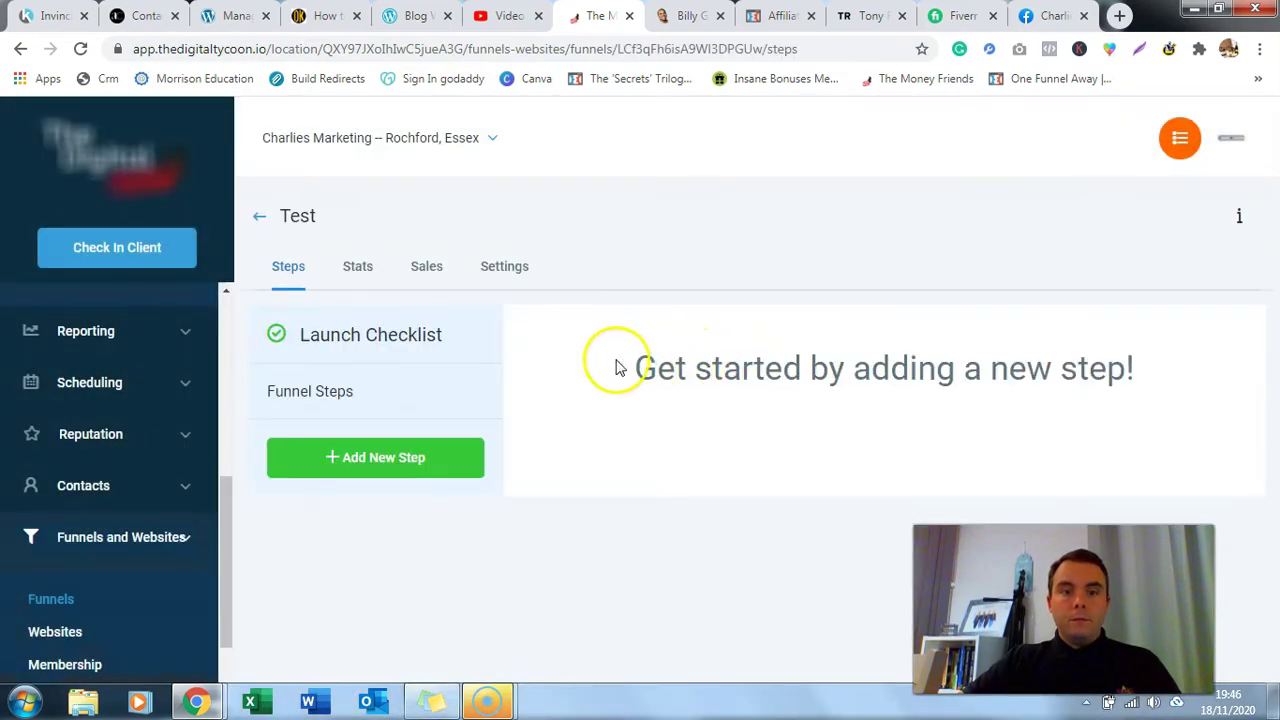
- Add a new step to the Test funnel with the page name Optin Test, leaving the path empty
{"action": "left_click", "coordinate": [390, 458]}
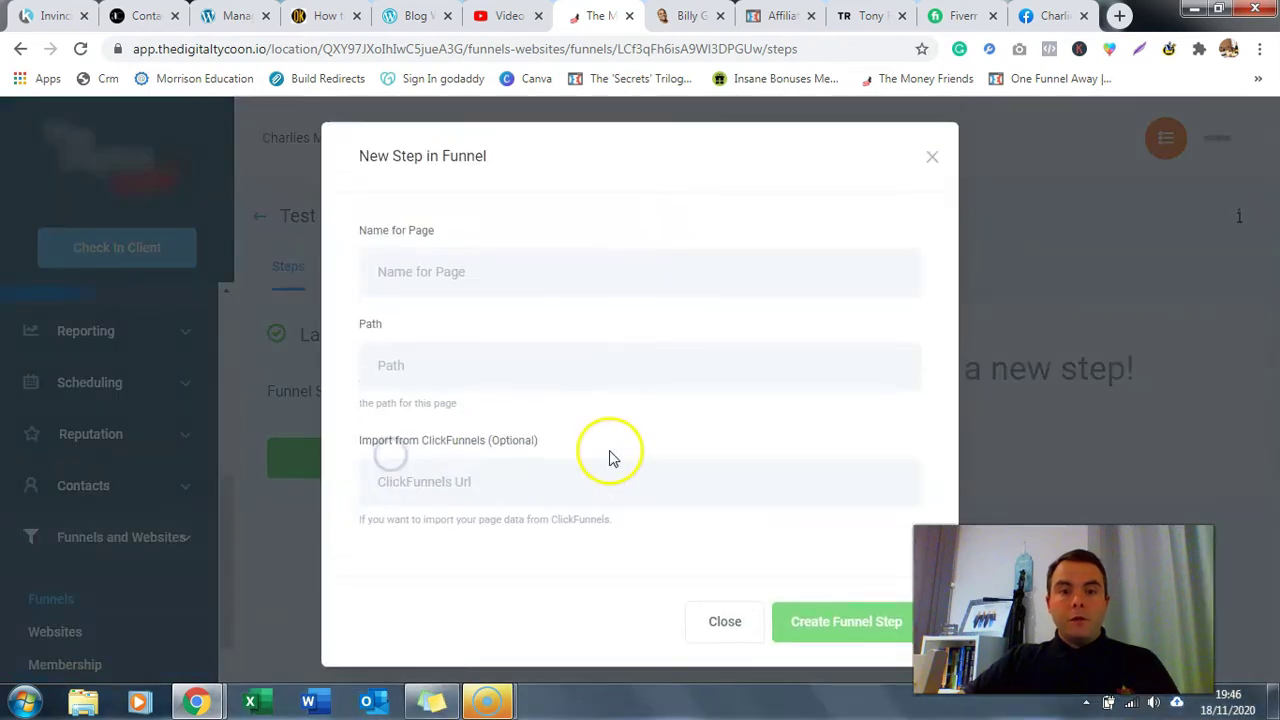
{"action": "left_click", "coordinate": [464, 264]}
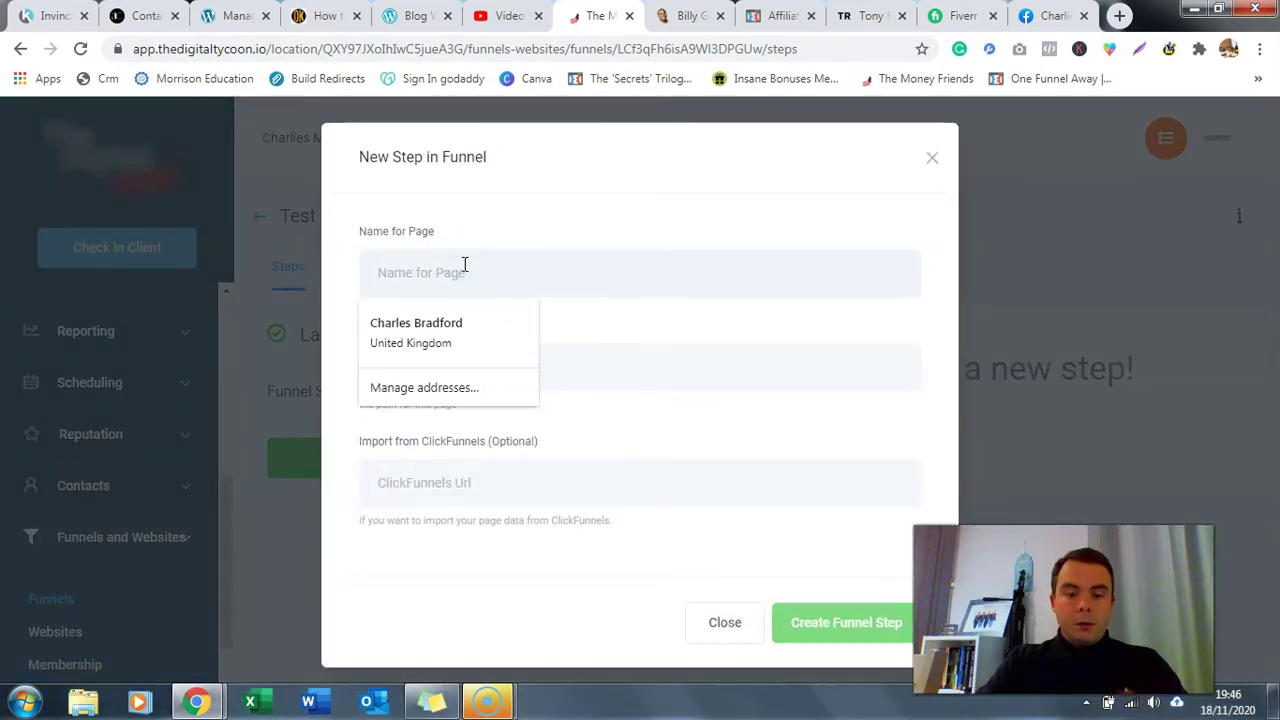
{"action": "type", "text": "Optin Test"}
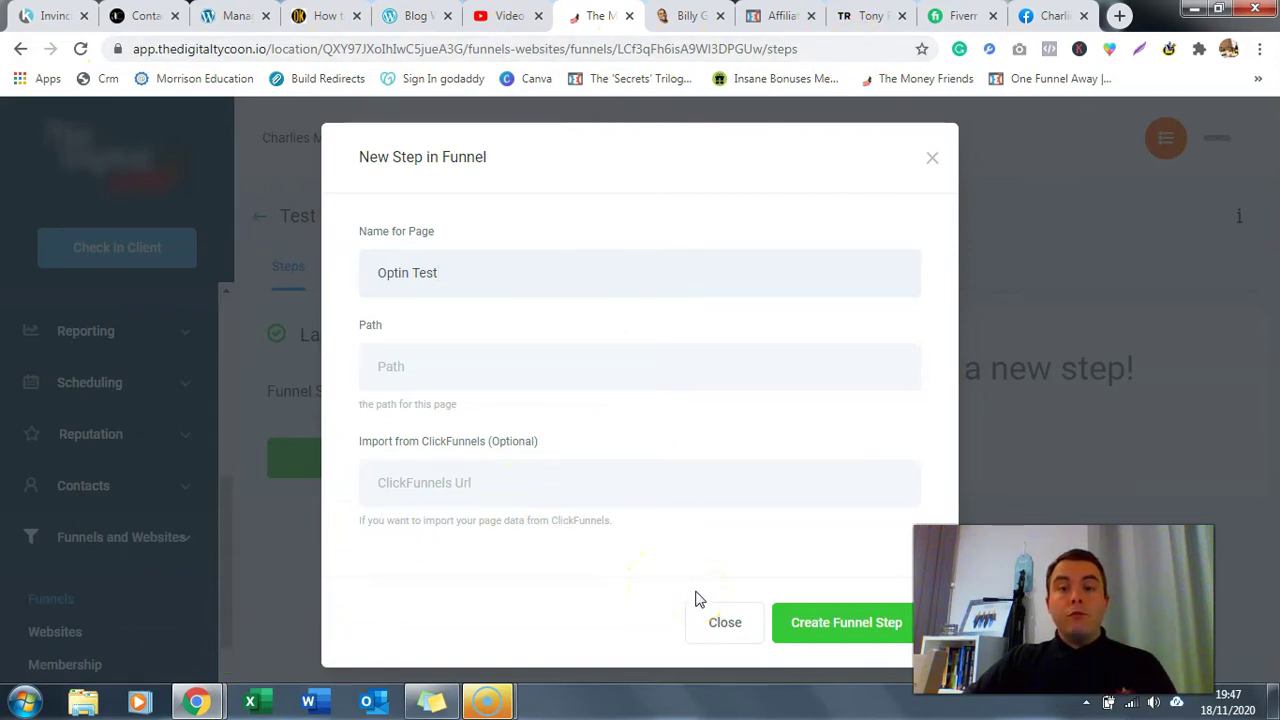
{"action": "left_click", "coordinate": [860, 625]}
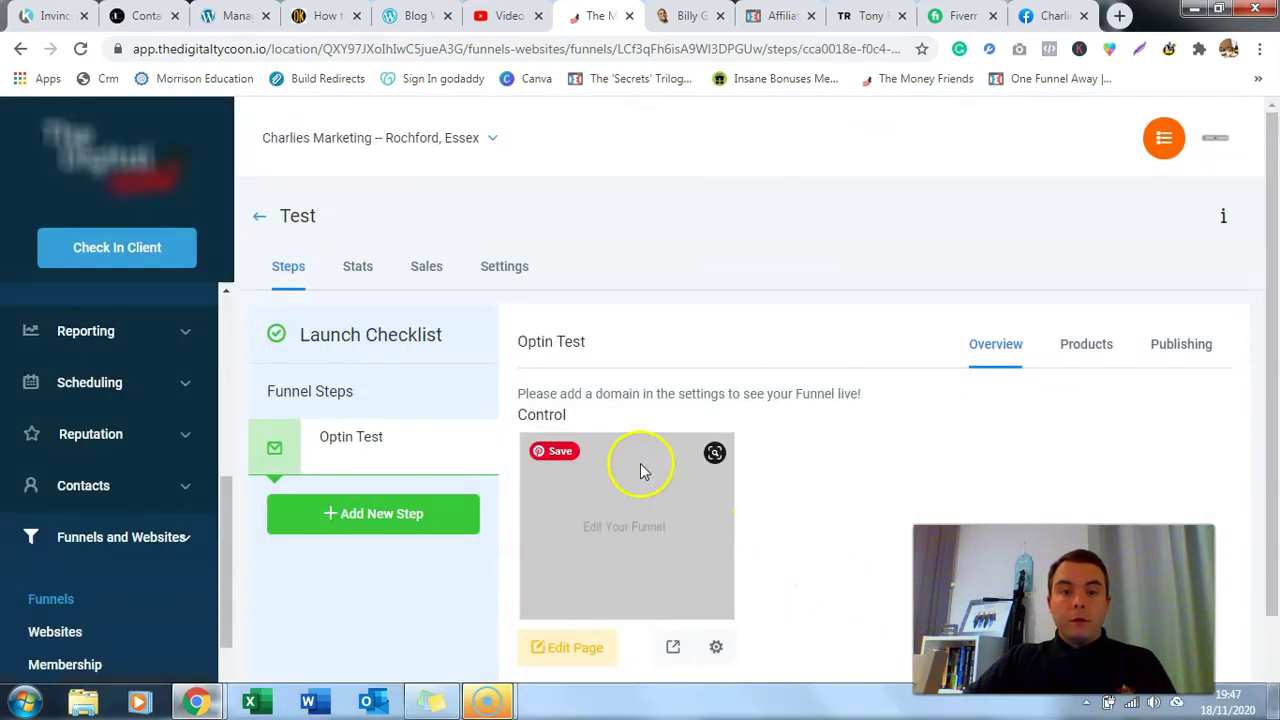
- Open the Optin Test page for editing and add a full-width section containing a 1-column row
{"action": "left_click", "coordinate": [597, 649]}
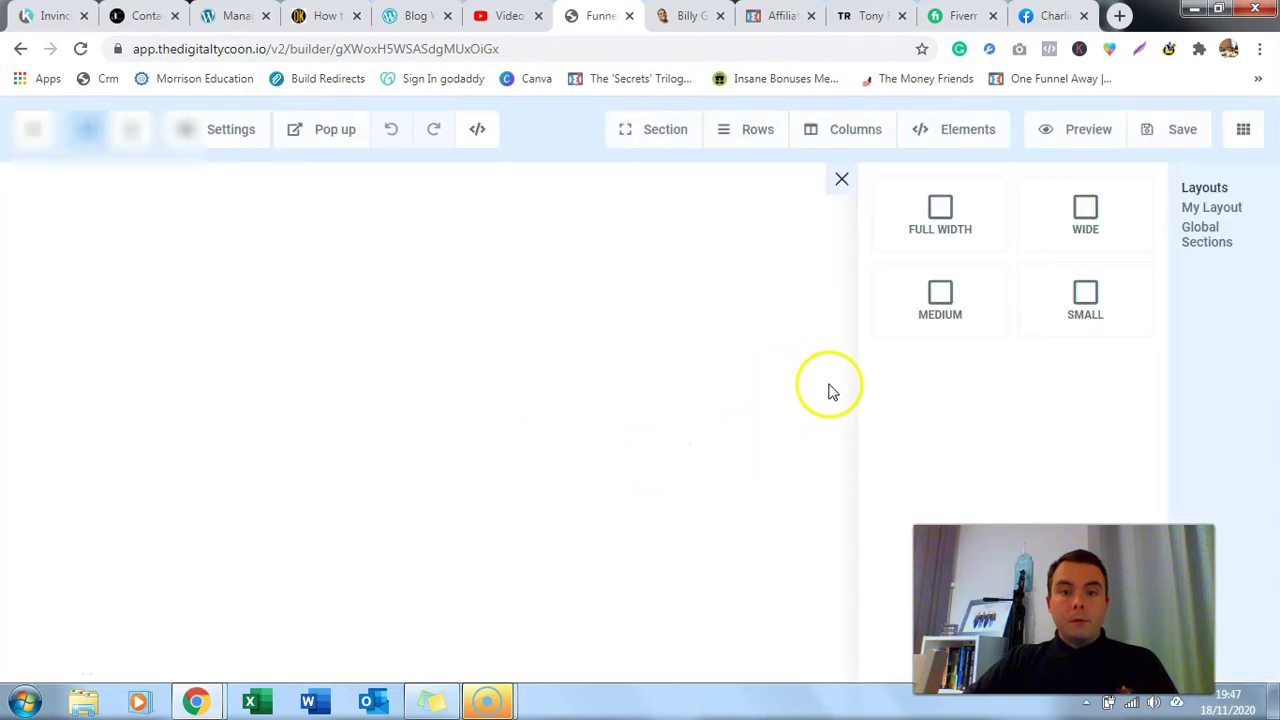
{"action": "left_click", "coordinate": [936, 214]}
{"action": "left_click", "coordinate": [763, 235]}
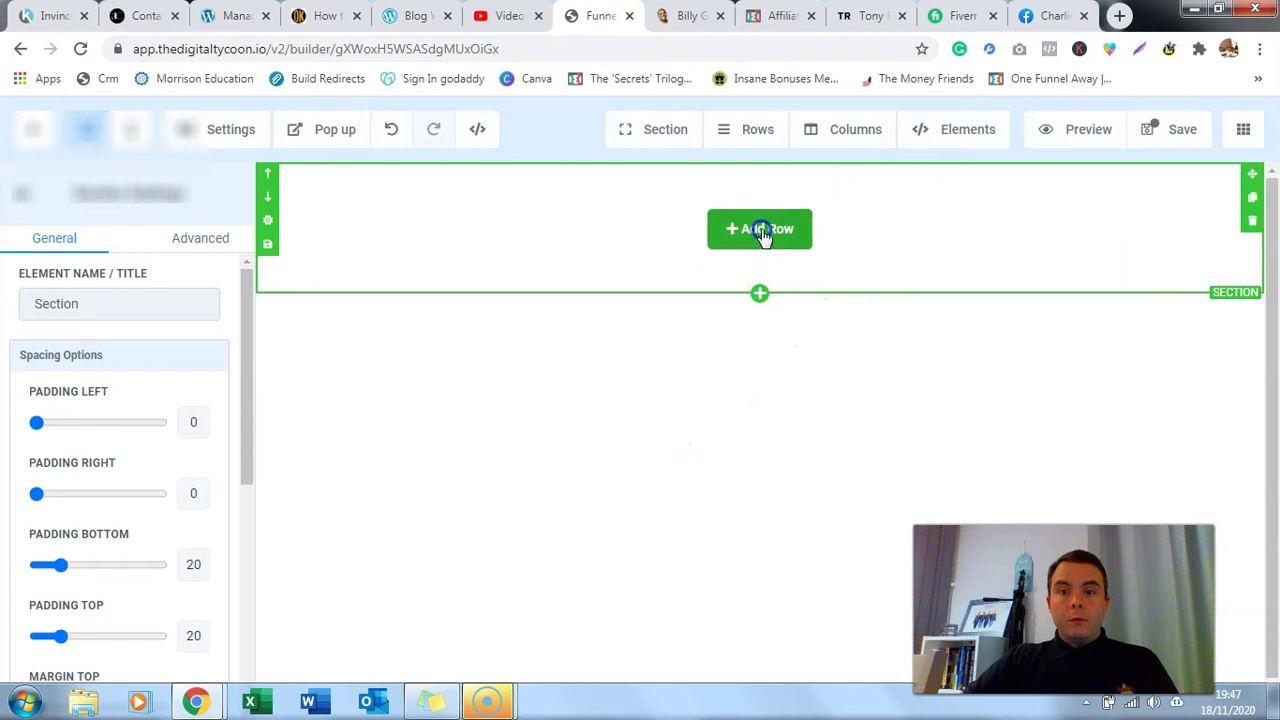
{"action": "left_click", "coordinate": [1052, 289]}
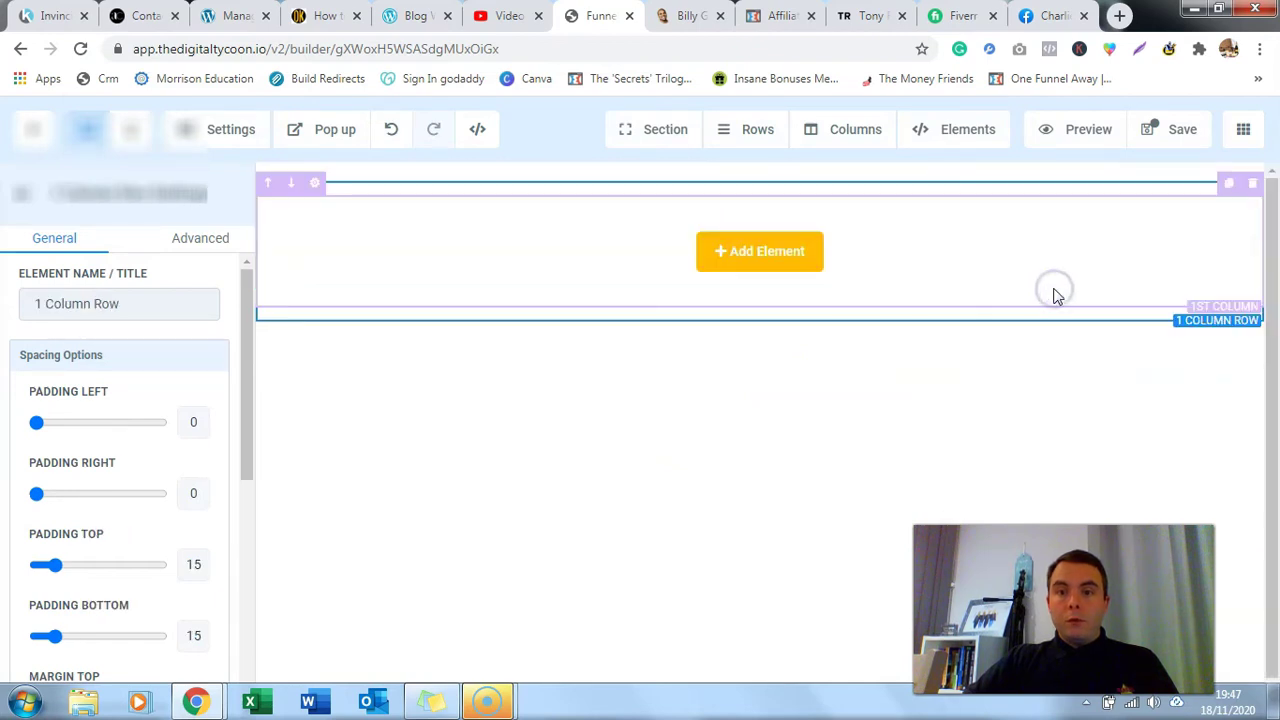
- Add a Headline element to the 1-column row, keeping its default text
{"action": "left_click", "coordinate": [755, 254]}
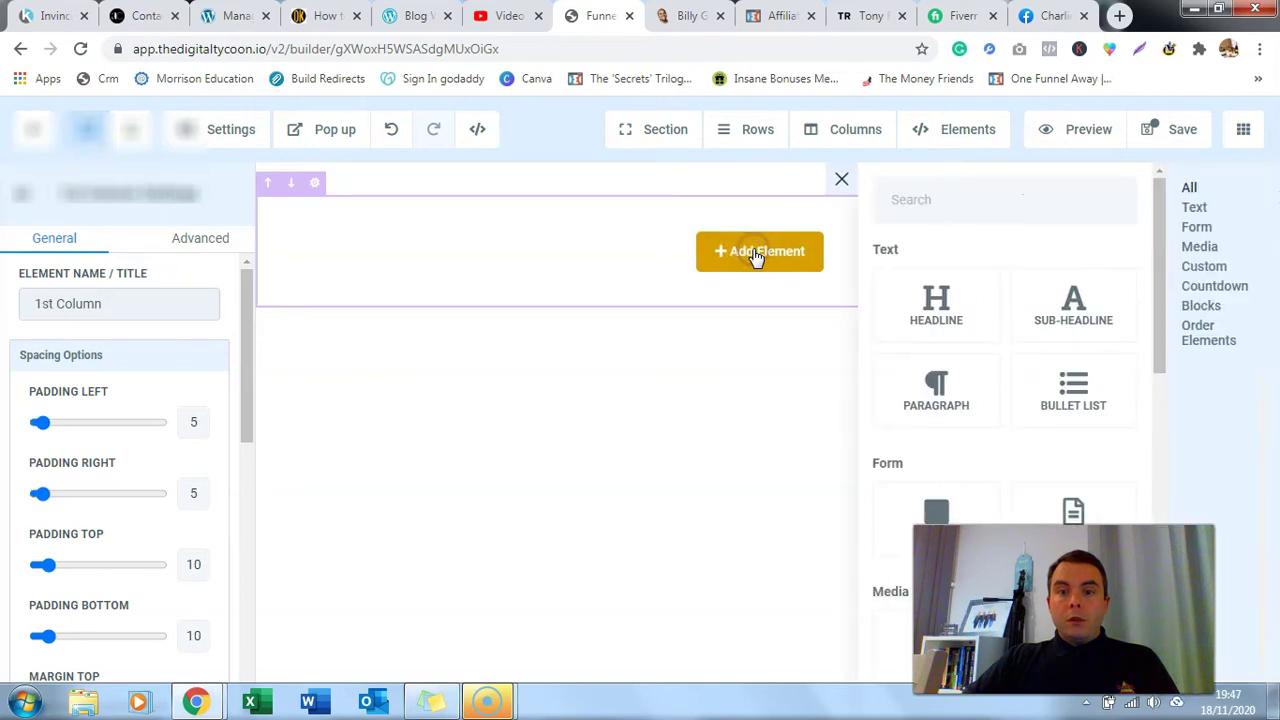
{"action": "left_click", "coordinate": [953, 316]}
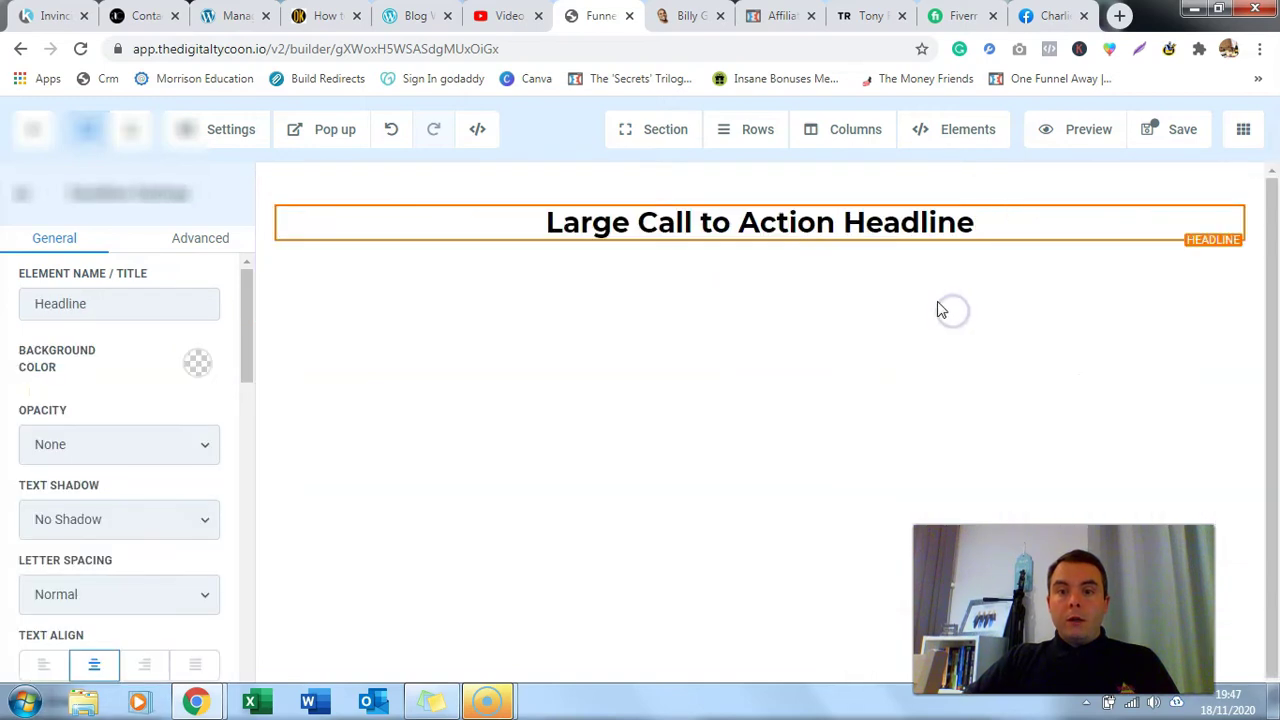
{"action": "left_click_drag", "start_coordinate": [977, 223], "coordinate": [641, 259]}
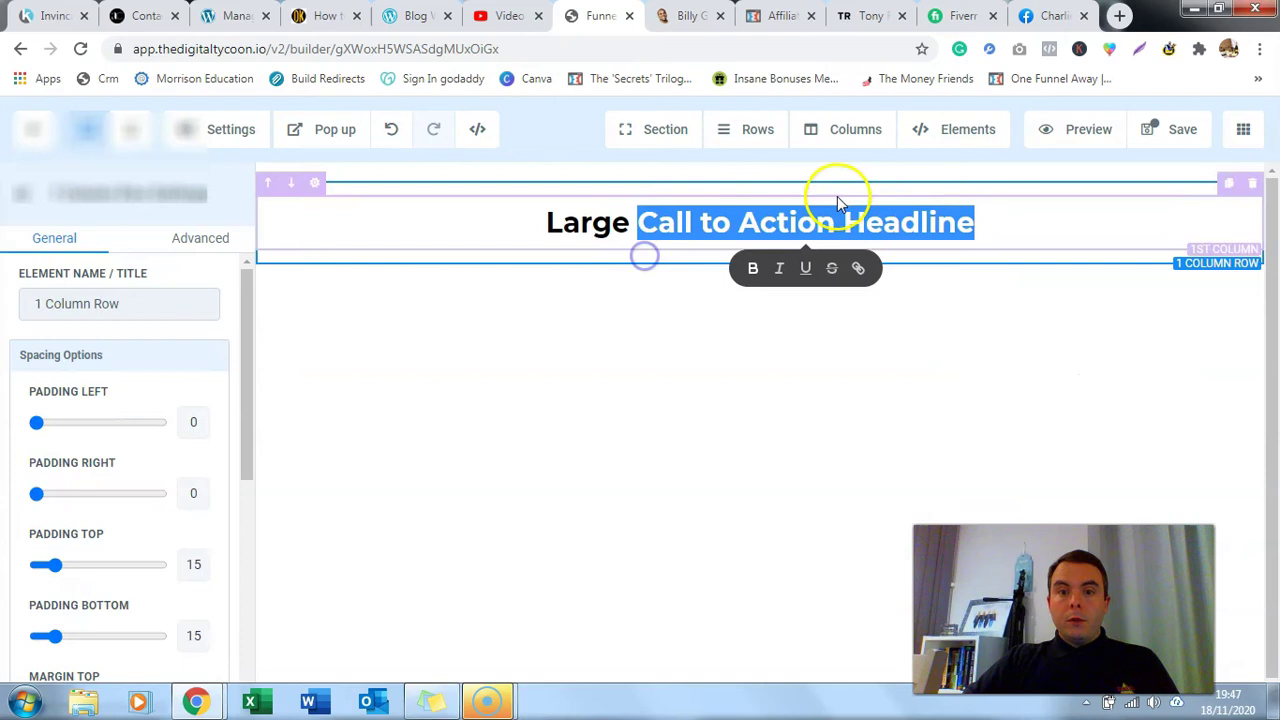
{"action": "left_click", "coordinate": [1037, 229]}
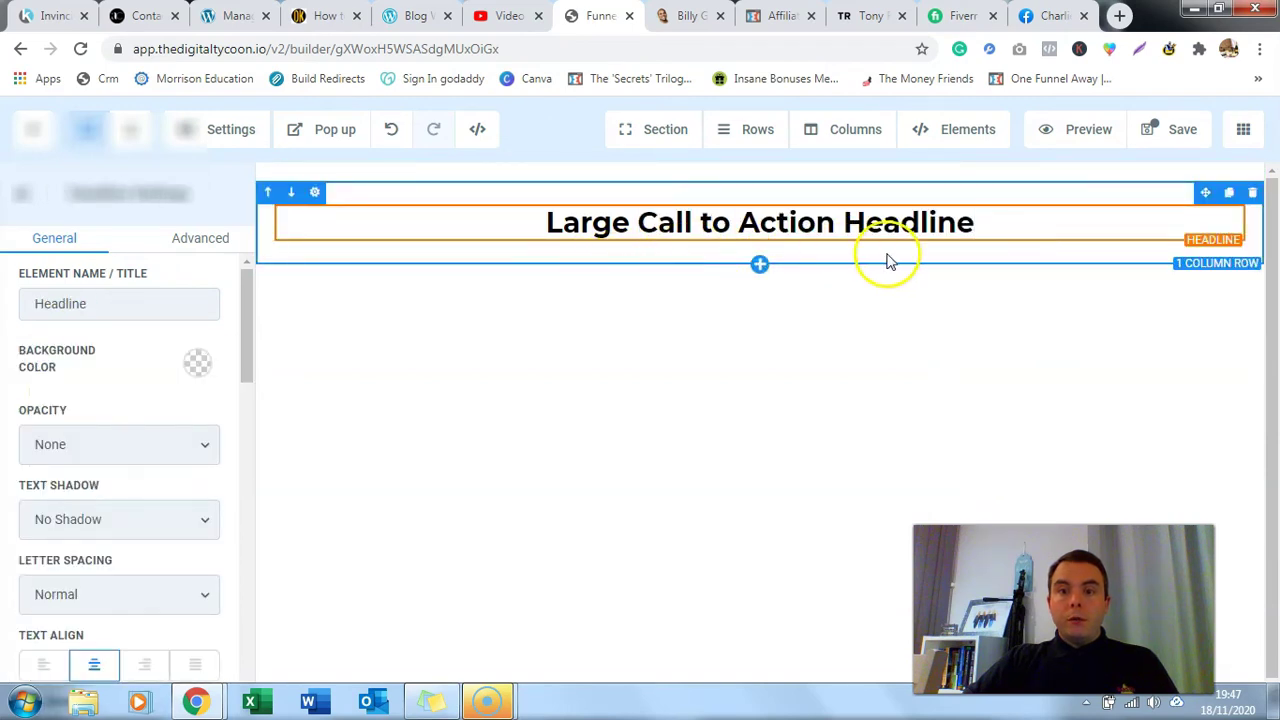
- Add a 2-column row below the headline row and place a Video element in its first column
{"action": "left_click", "coordinate": [760, 266]}
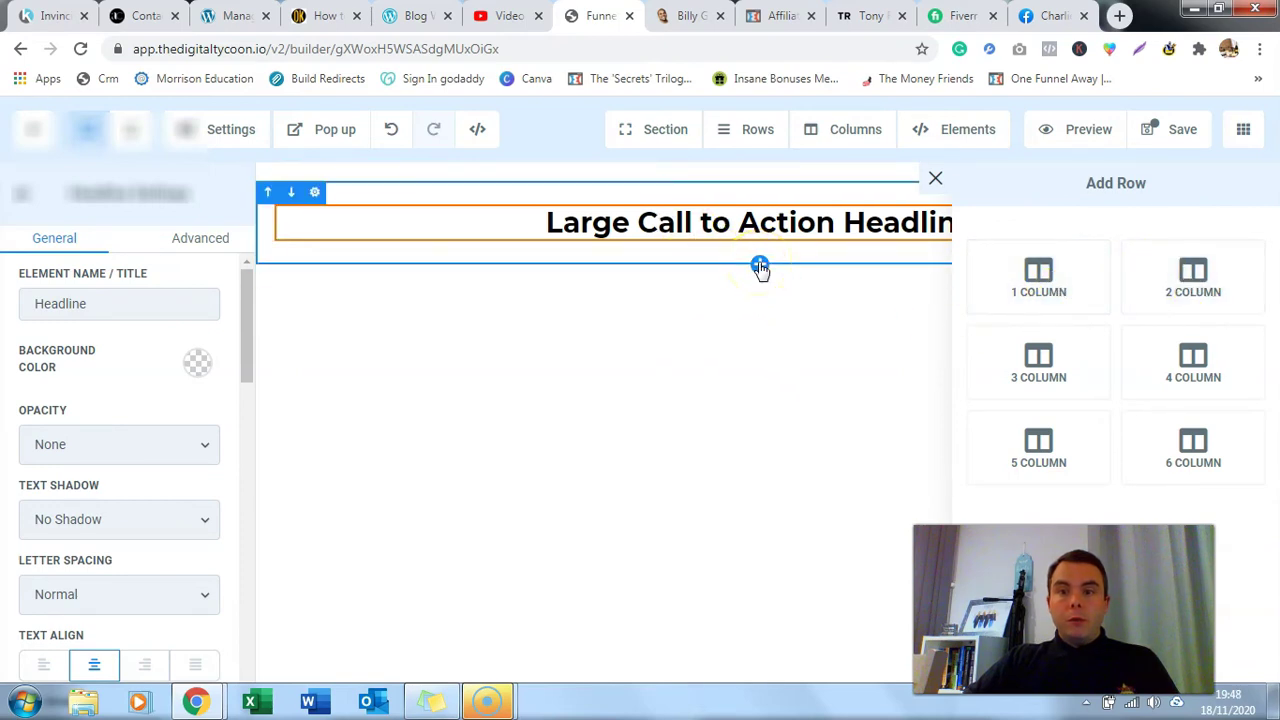
{"action": "left_click", "coordinate": [1180, 272]}
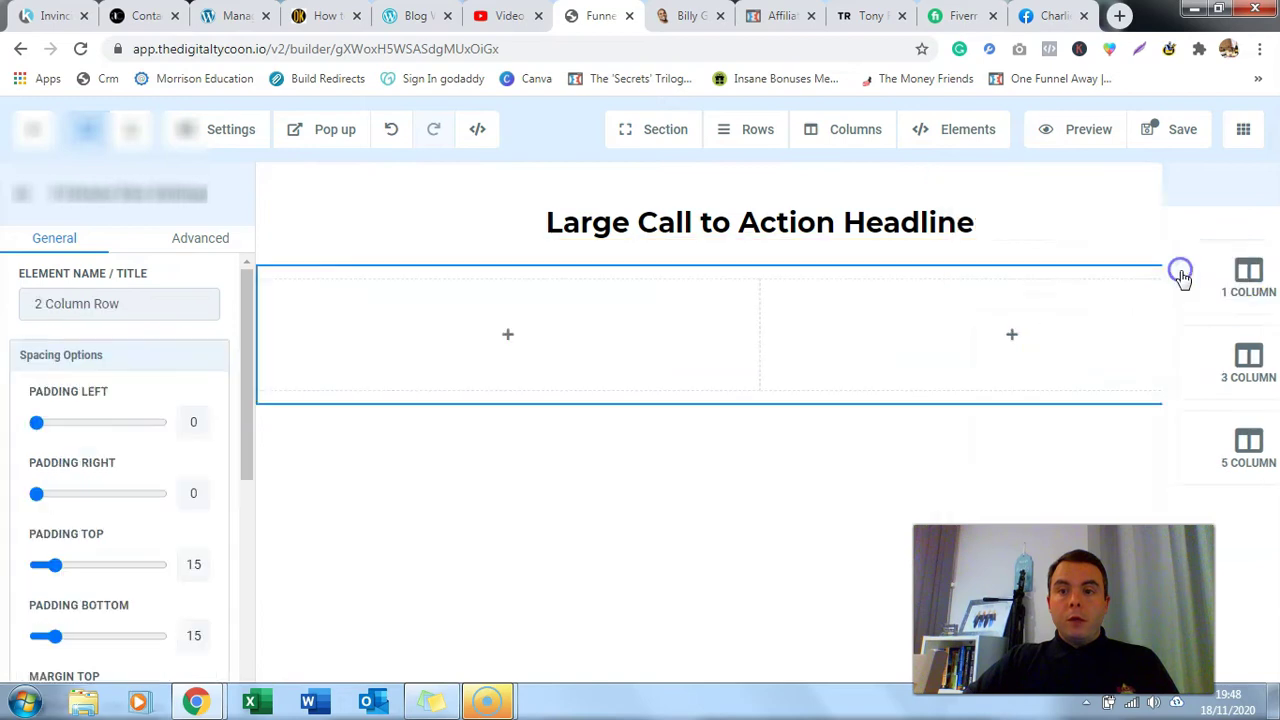
{"action": "left_click", "coordinate": [491, 334]}
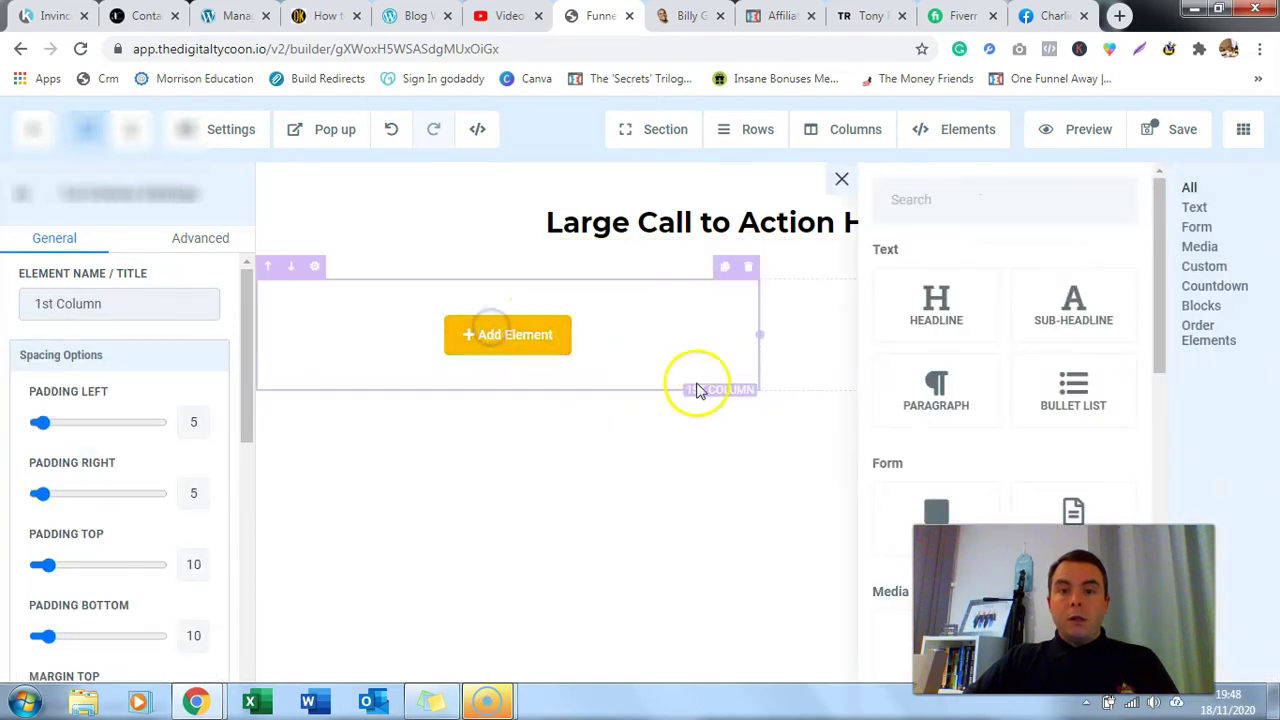
{"action": "scroll", "coordinate": [1075, 410], "scroll_direction": "down", "scroll_amount": 2}
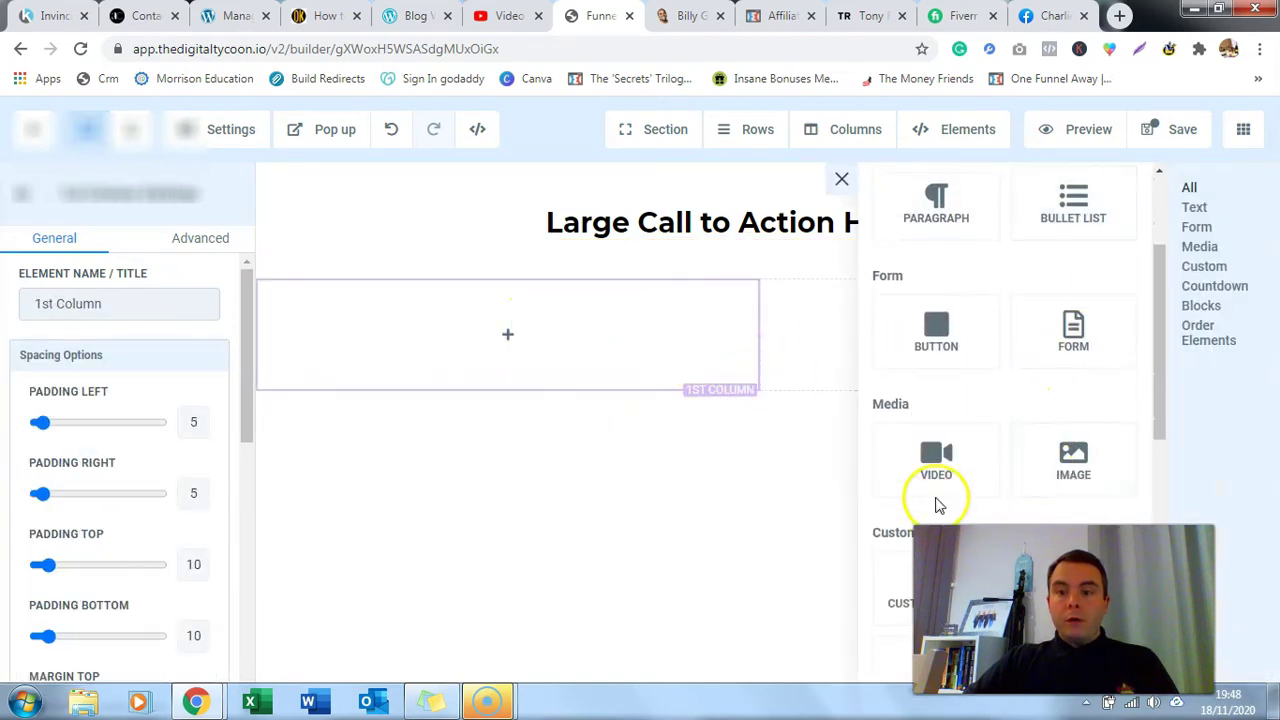
{"action": "left_click", "coordinate": [936, 470]}
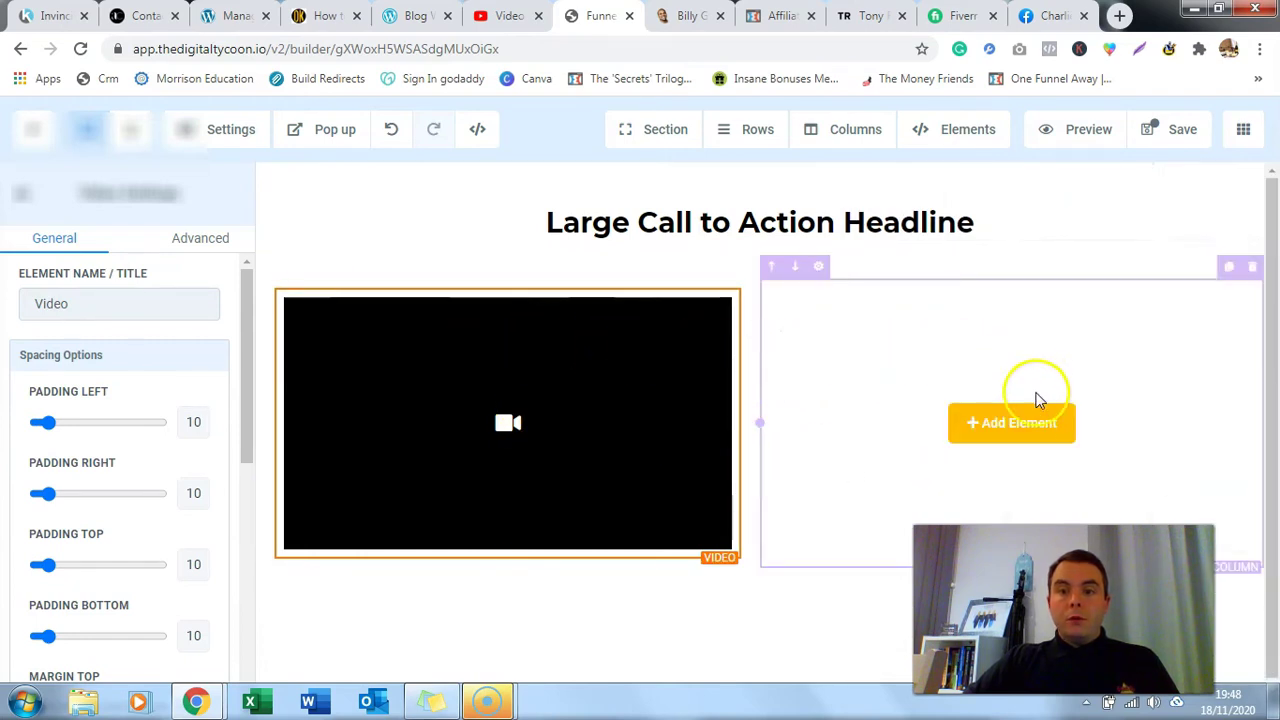
- Add a Form element to the second column of the 2-column row and choose the Test form for it
{"action": "left_click", "coordinate": [1007, 437]}
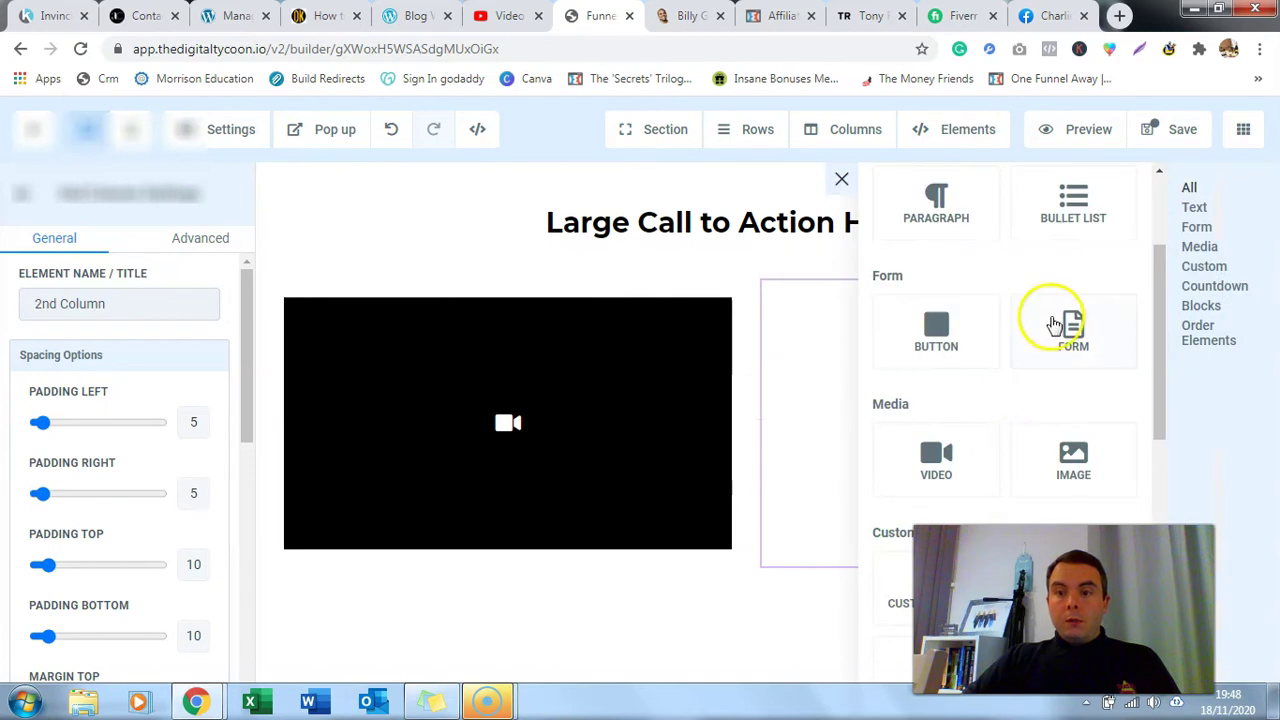
{"action": "left_click", "coordinate": [1072, 328]}
{"action": "left_click", "coordinate": [1057, 440]}
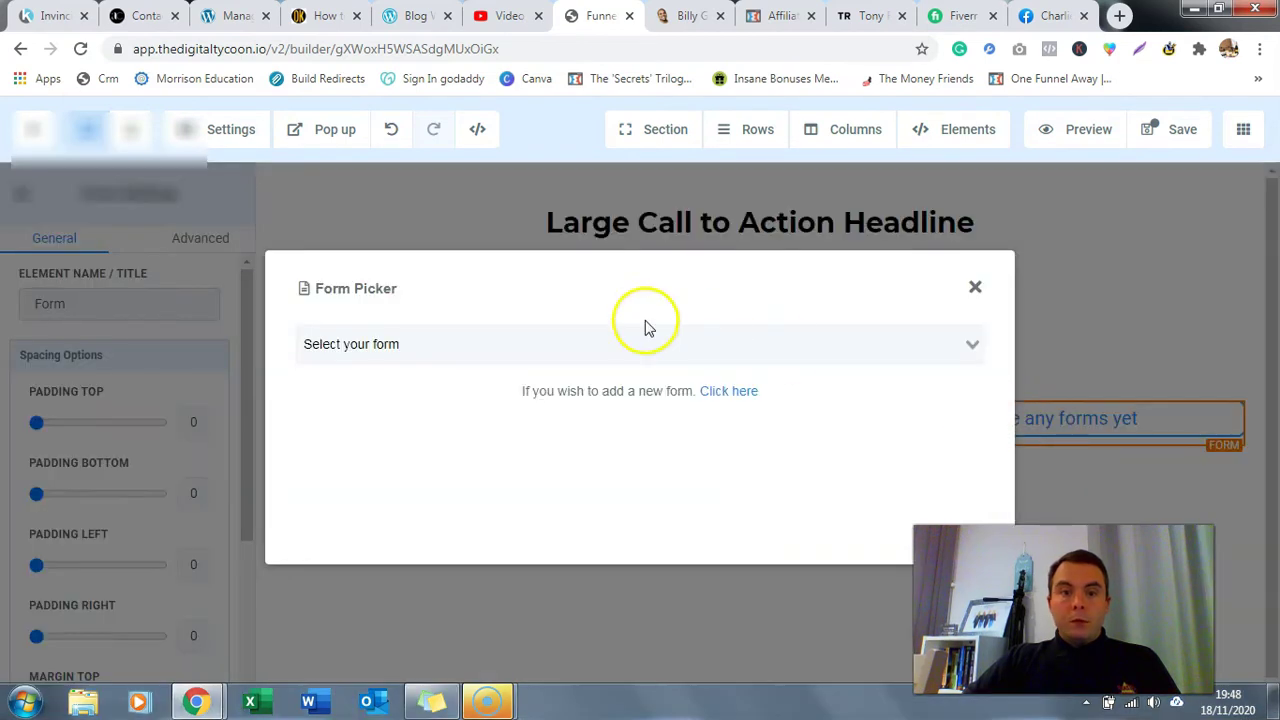
{"action": "left_click", "coordinate": [973, 348]}
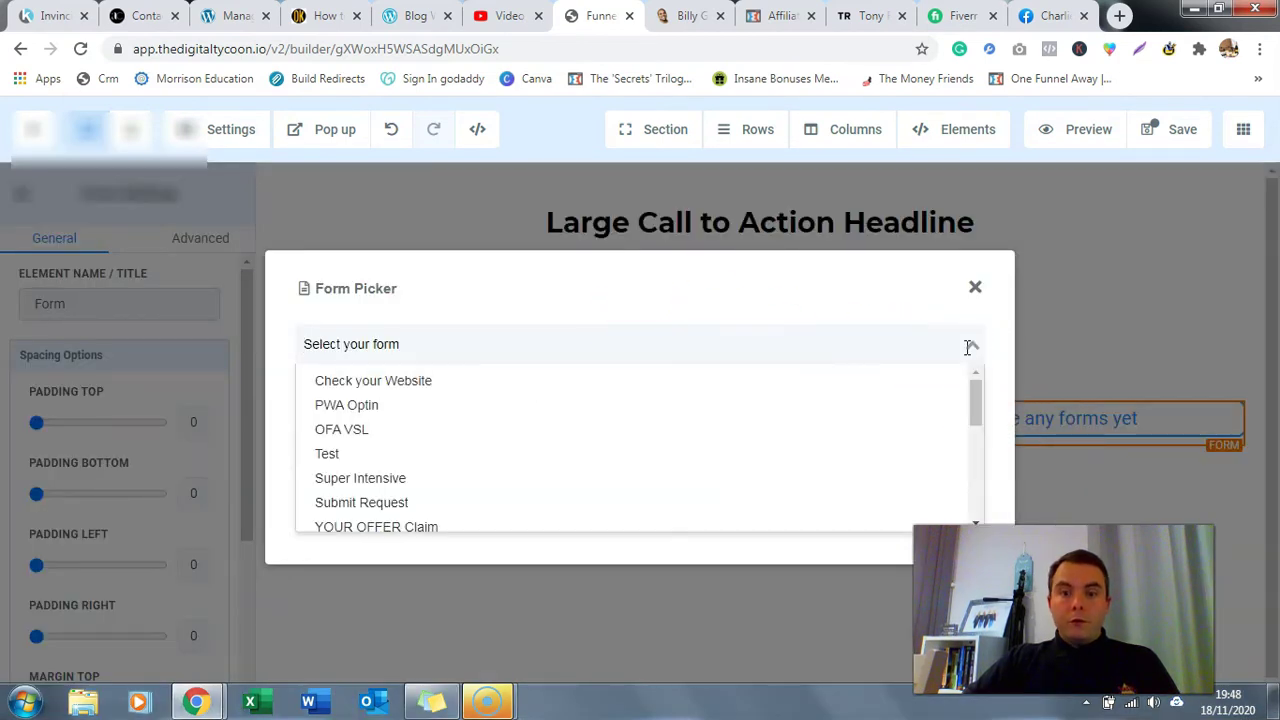
{"action": "left_click", "coordinate": [524, 455]}
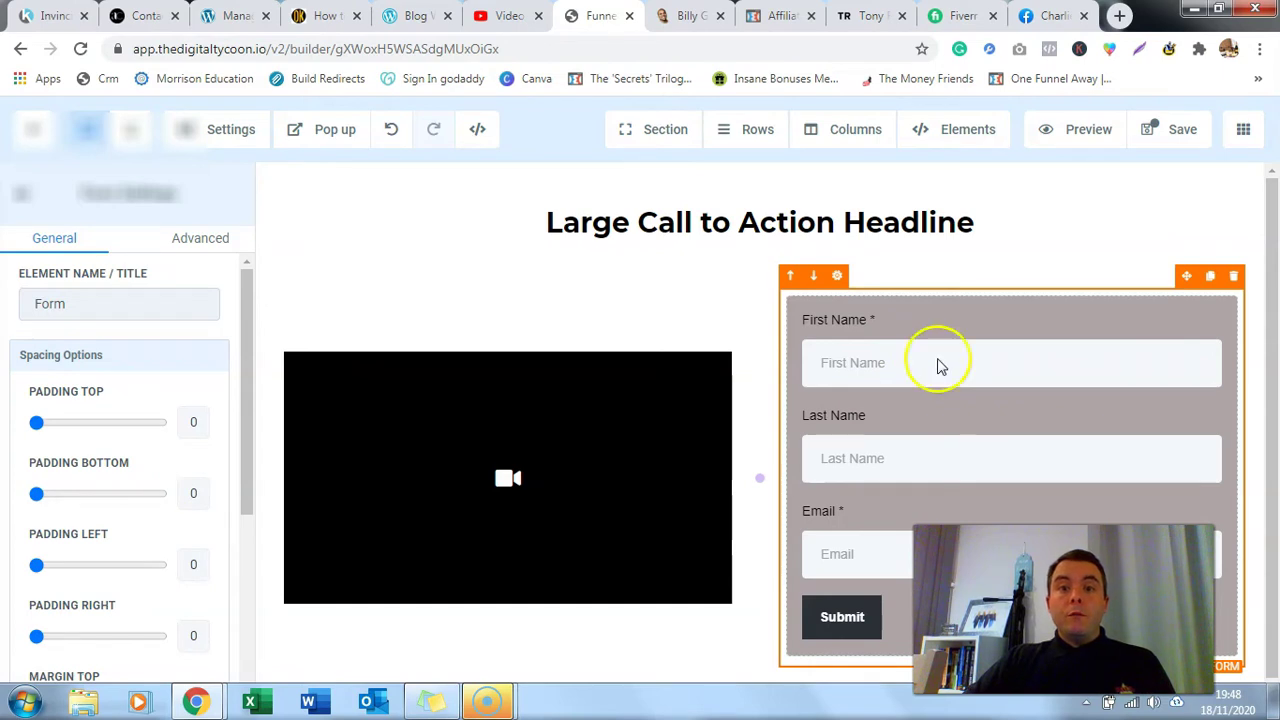
{"action": "left_click", "coordinate": [787, 336]}
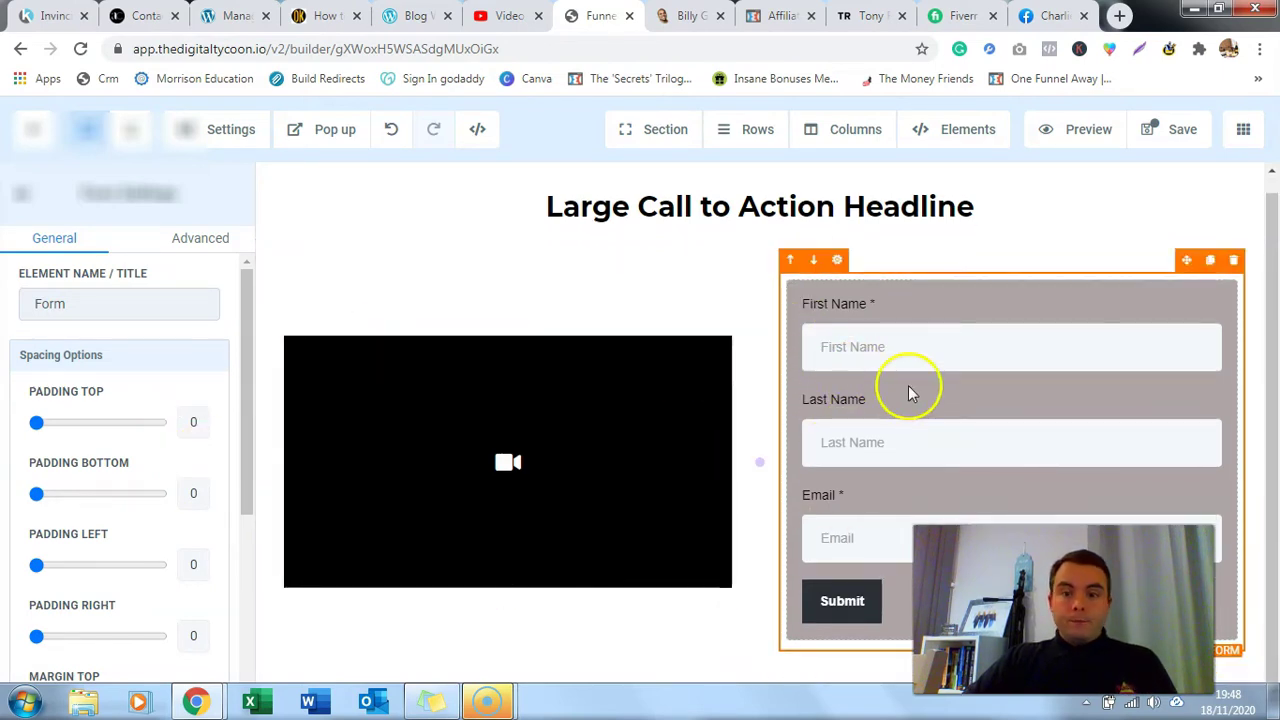
{"action": "left_click_drag", "start_coordinate": [243, 346], "coordinate": [266, 553]}
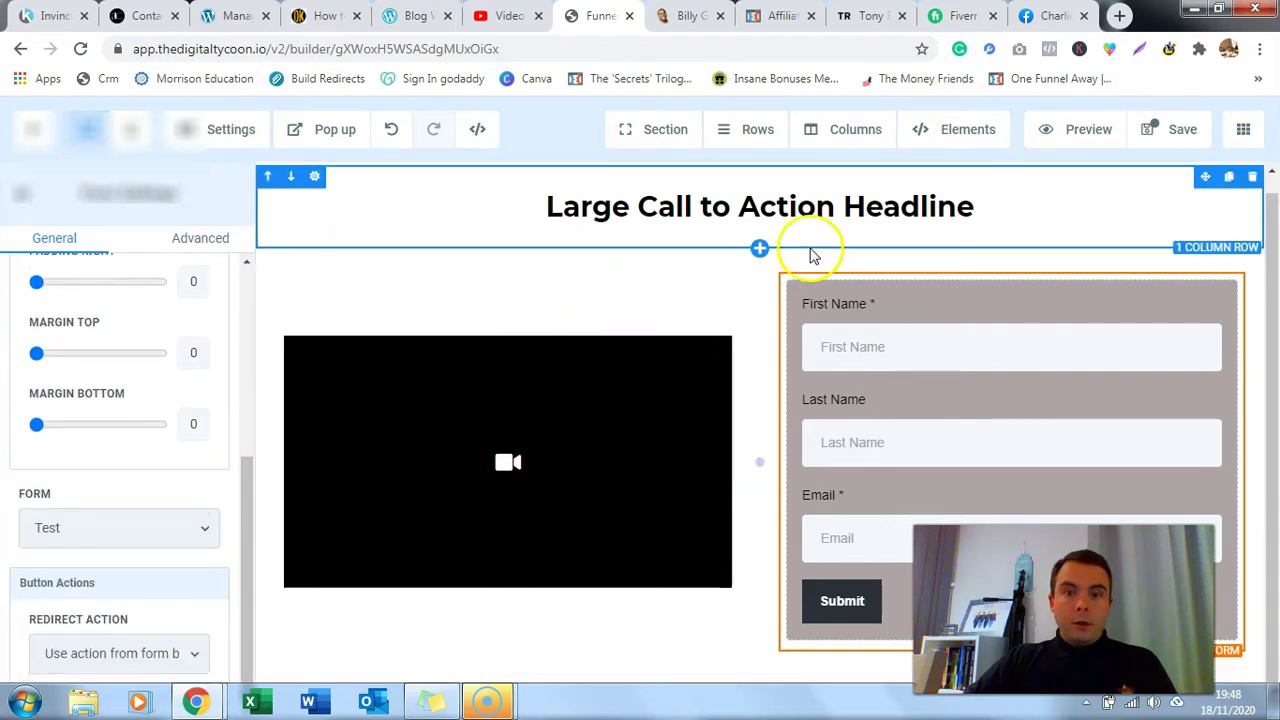
- Set the page's background image to the dark hexagon pattern from the Texture & Patterns backgrounds in the media library
{"action": "left_click", "coordinate": [285, 208]}
{"action": "left_click", "coordinate": [210, 138]}
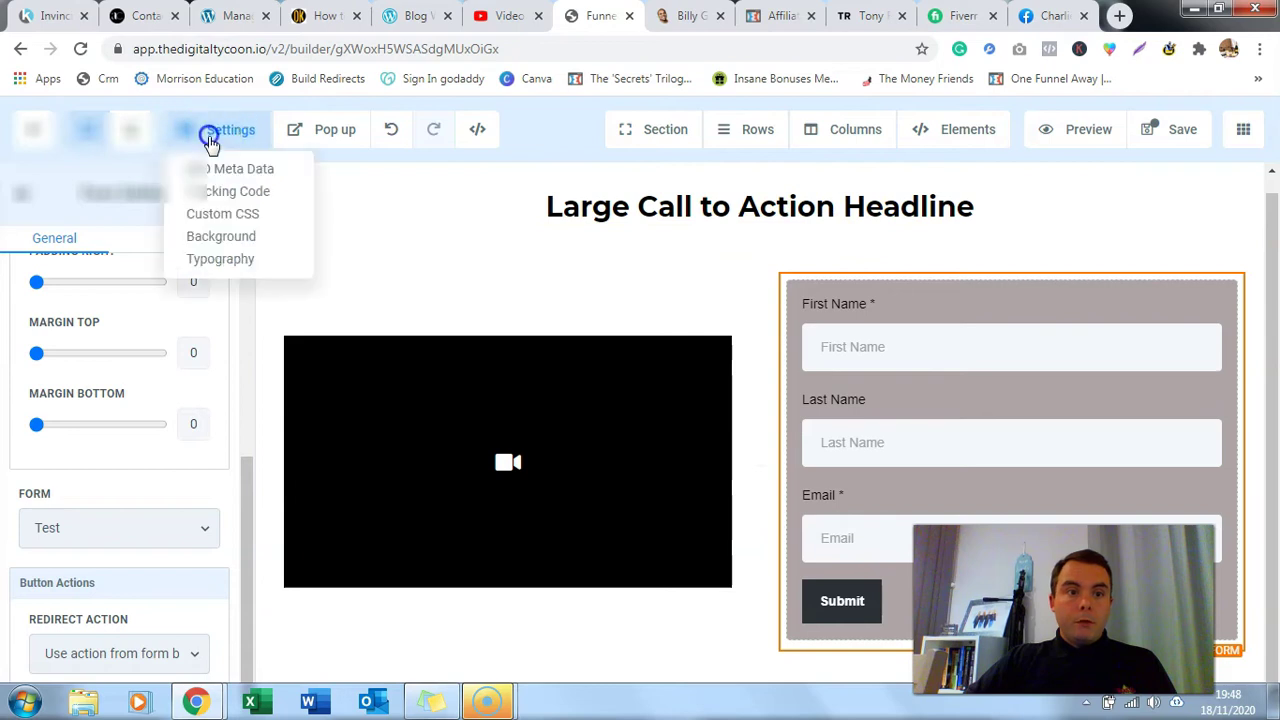
{"action": "left_click", "coordinate": [238, 237]}
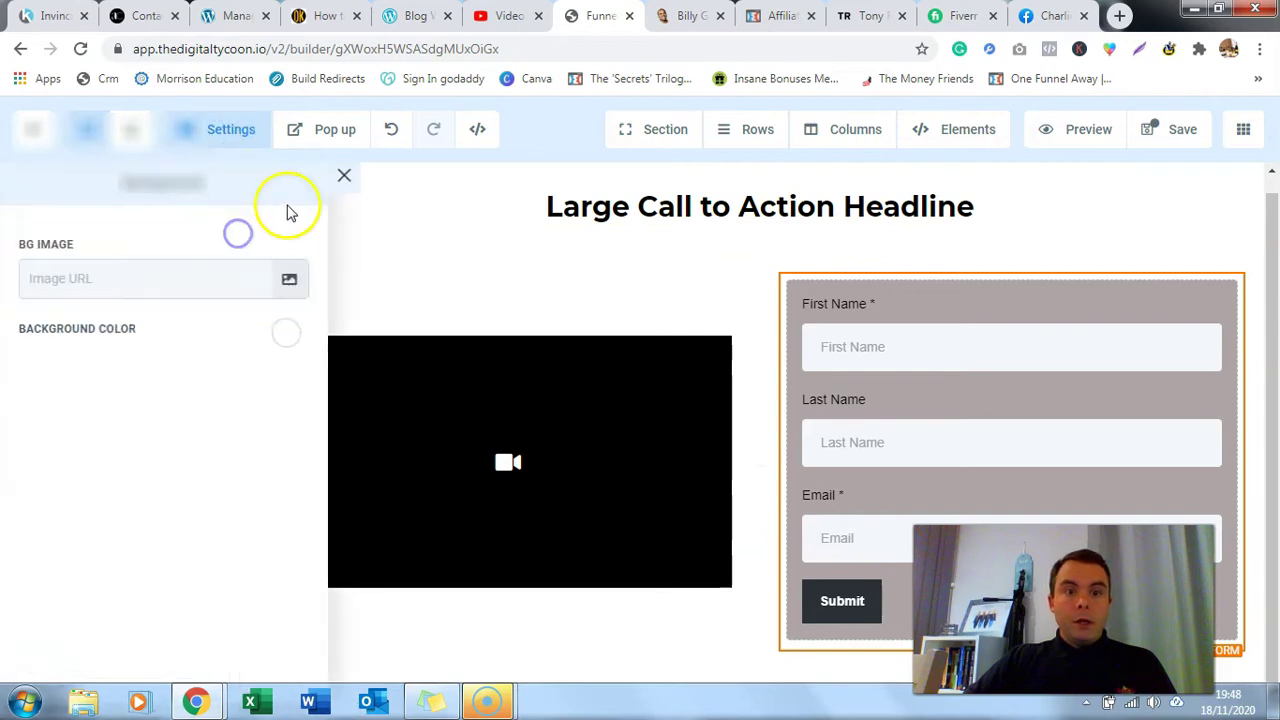
{"action": "left_click", "coordinate": [285, 282]}
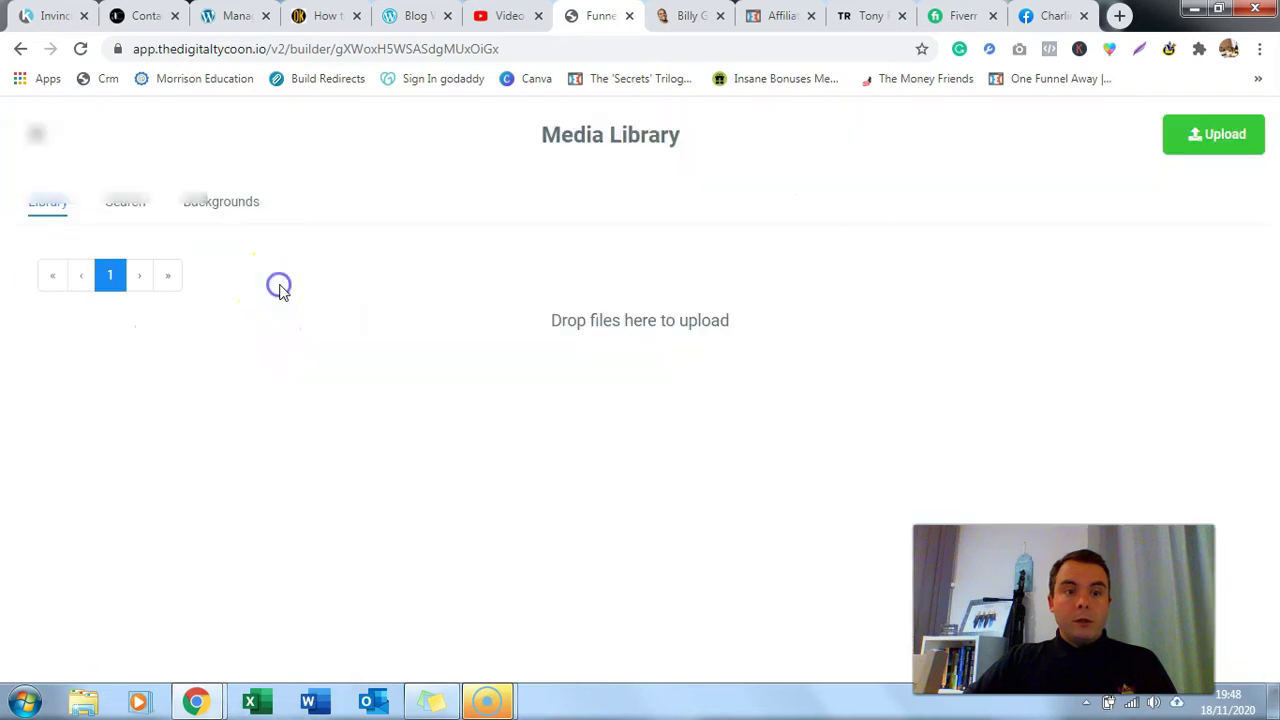
{"action": "left_click", "coordinate": [237, 203]}
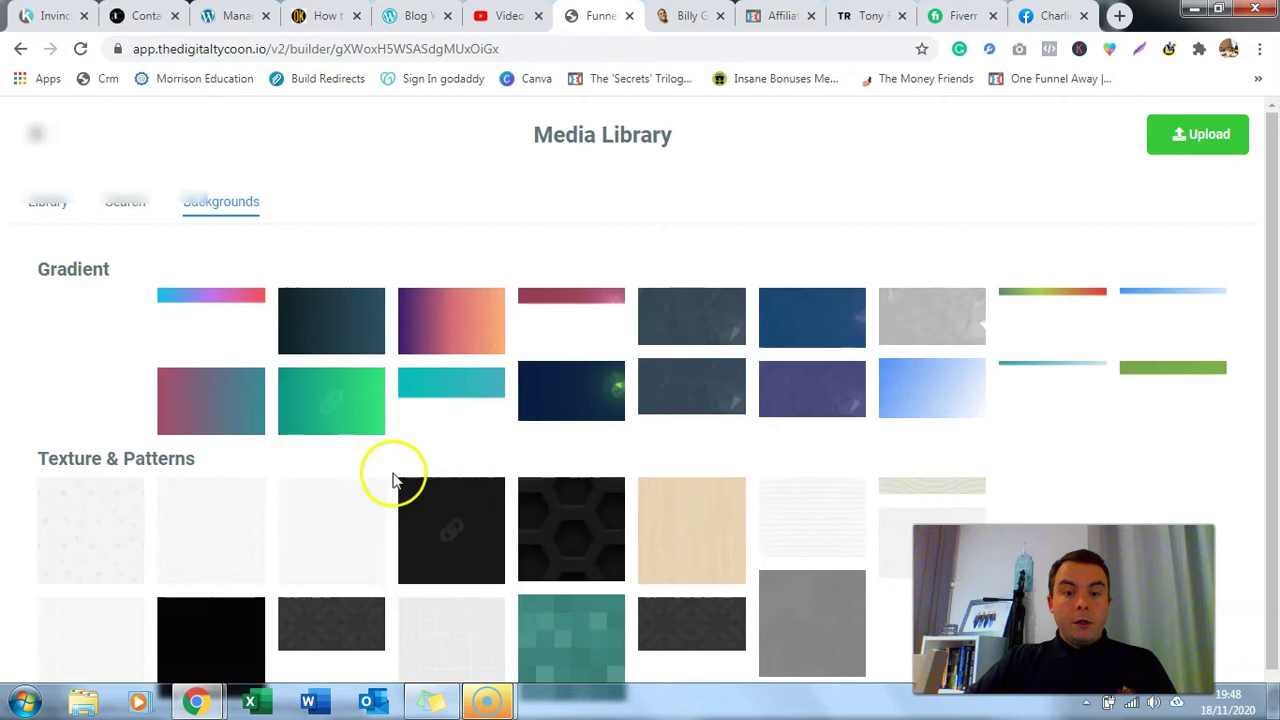
{"action": "left_click", "coordinate": [571, 530]}
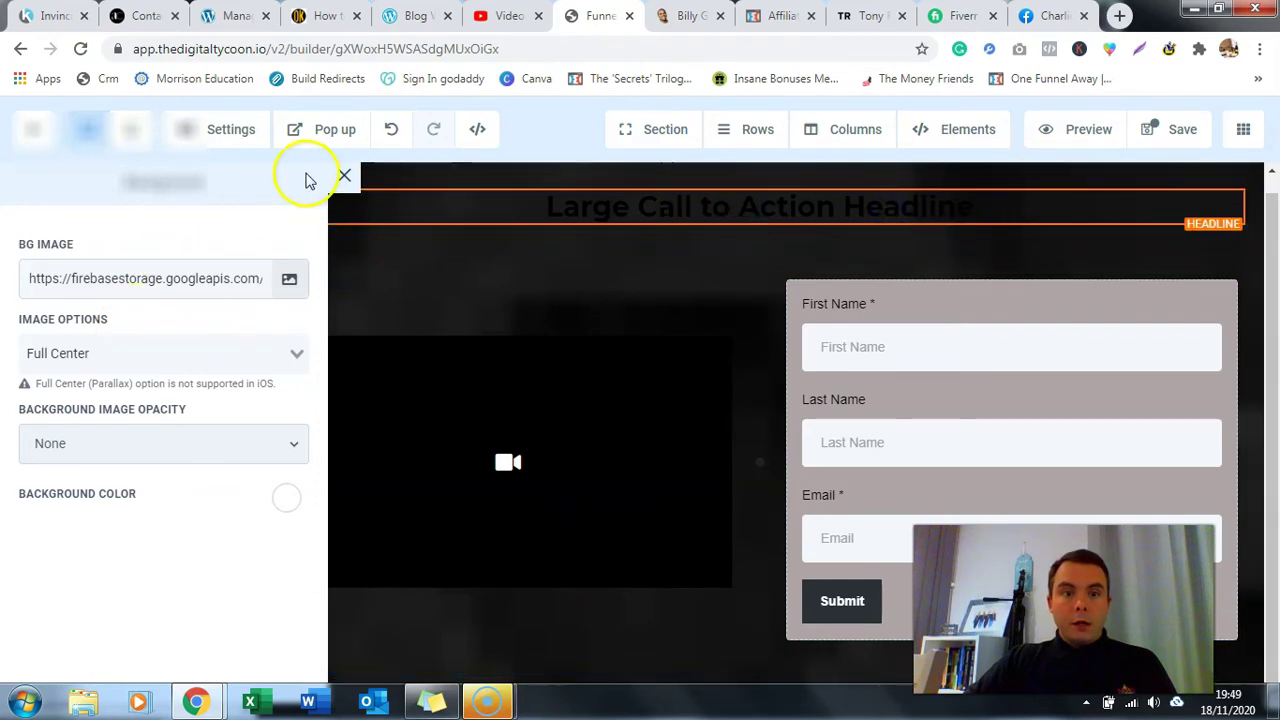
{"action": "left_click", "coordinate": [340, 178]}
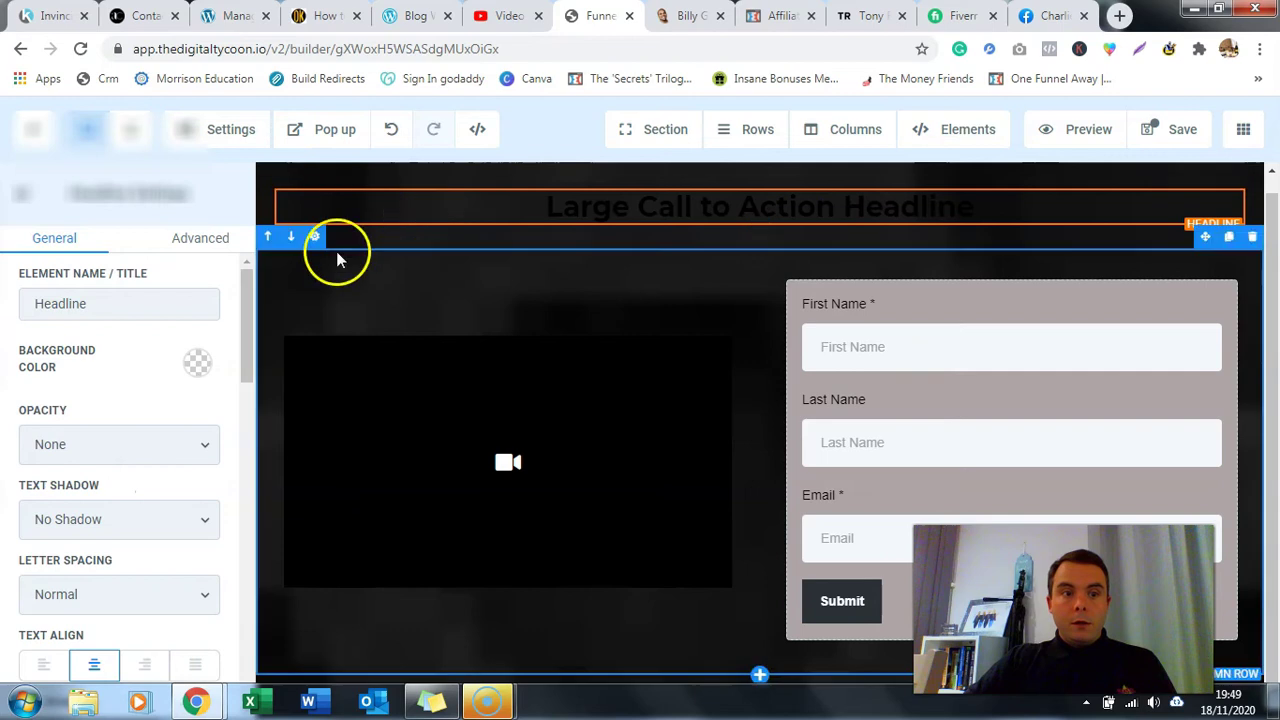
- Set the Headline element's text color to white in its color options
{"action": "scroll", "coordinate": [138, 380], "scroll_direction": "down", "scroll_amount": 6}
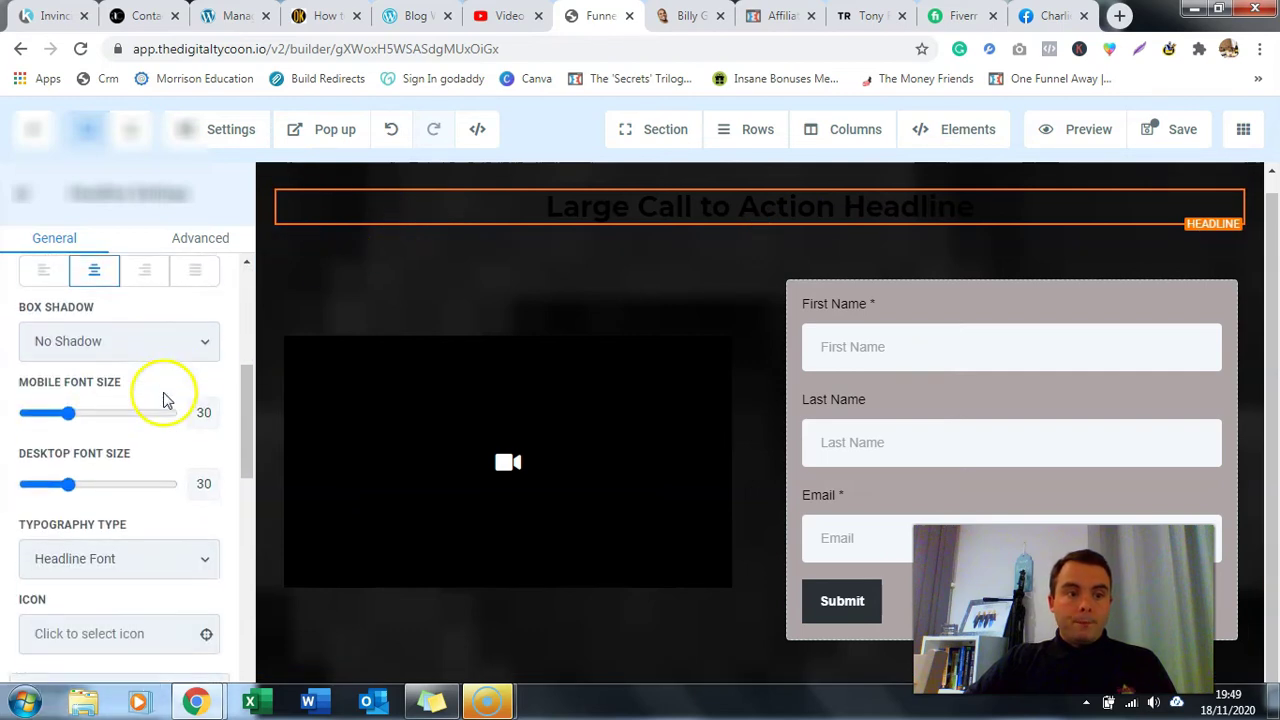
{"action": "scroll", "coordinate": [157, 329], "scroll_direction": "up", "scroll_amount": 2}
{"action": "scroll", "coordinate": [177, 491], "scroll_direction": "down", "scroll_amount": 3}
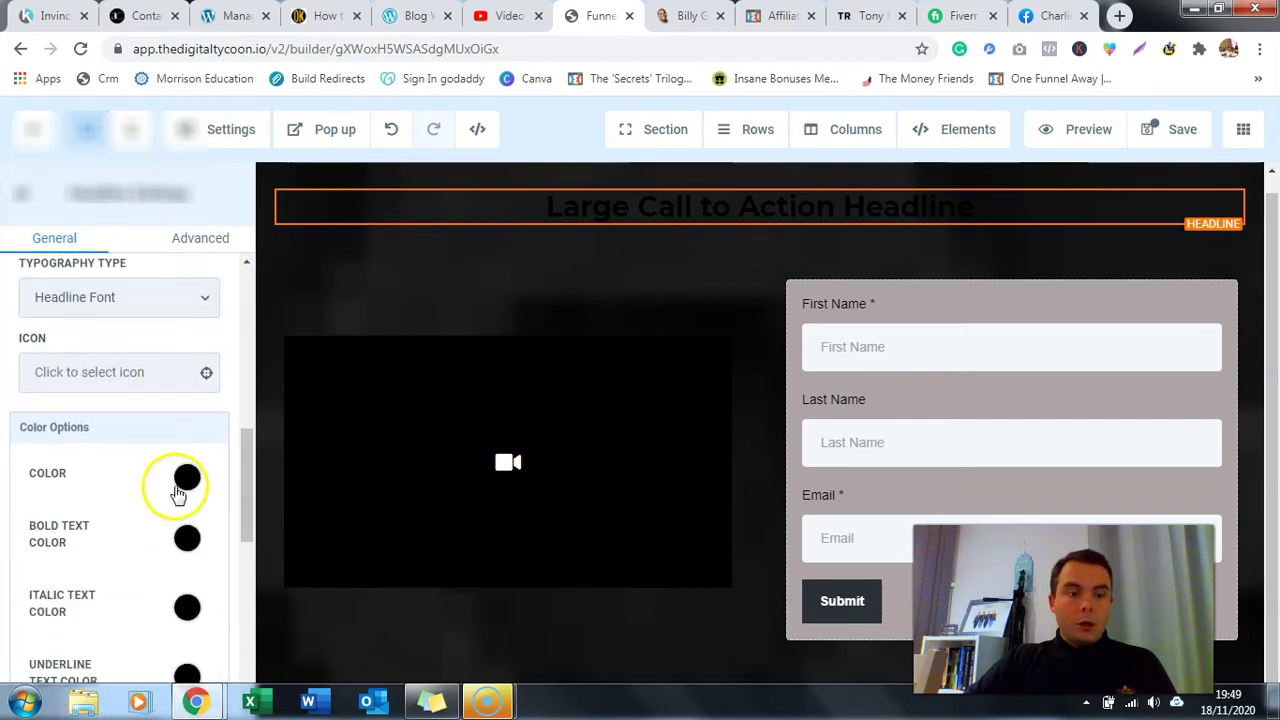
{"action": "left_click", "coordinate": [187, 479]}
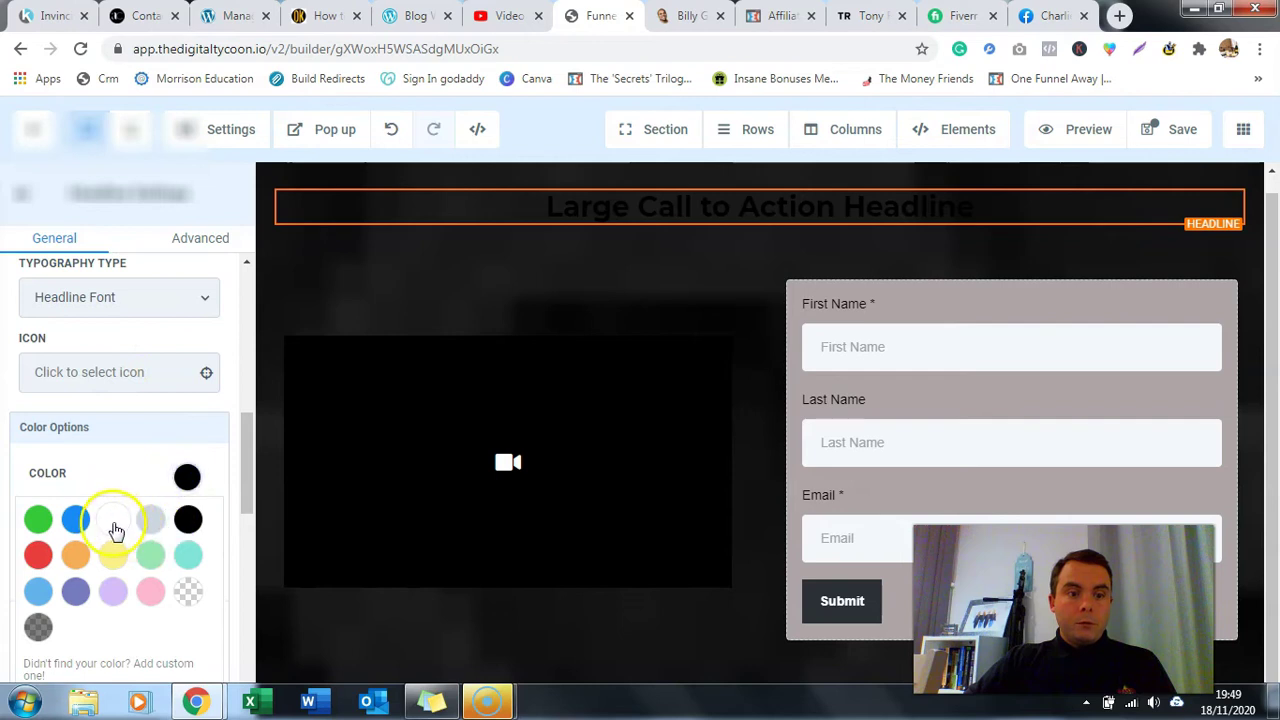
{"action": "left_click", "coordinate": [141, 505]}
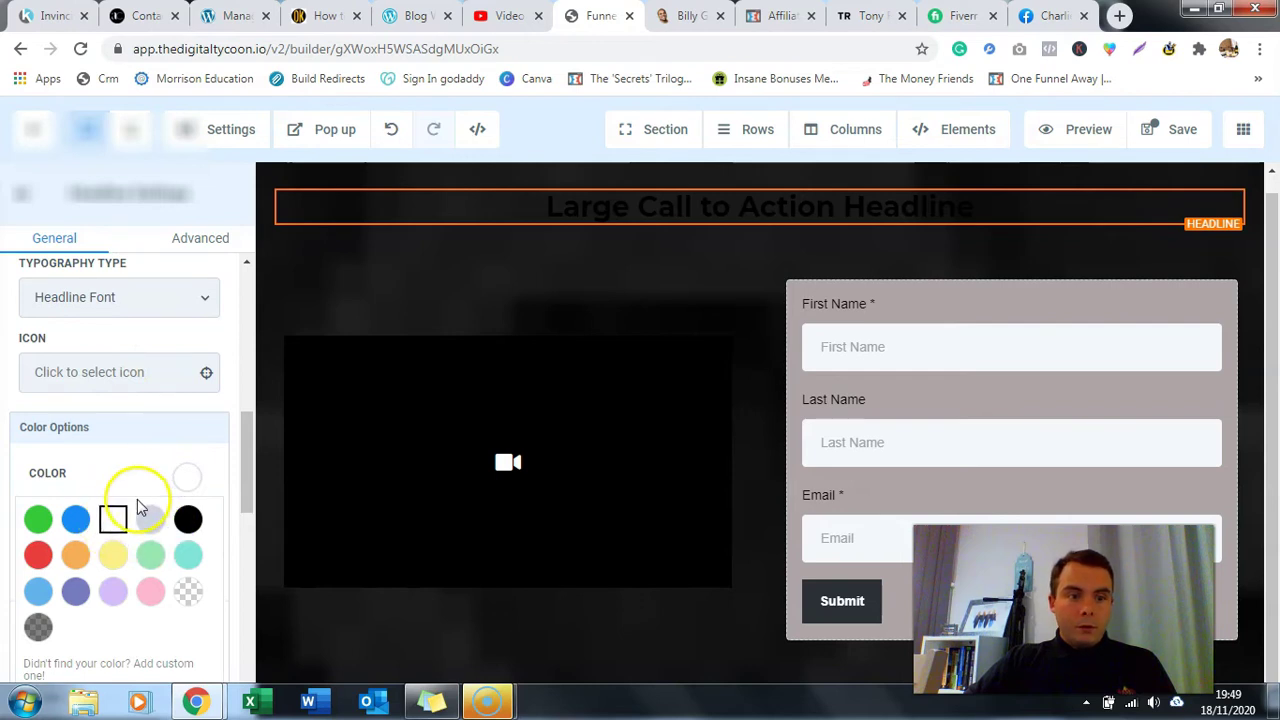
{"action": "scroll", "coordinate": [235, 462], "scroll_direction": "down", "scroll_amount": 1}
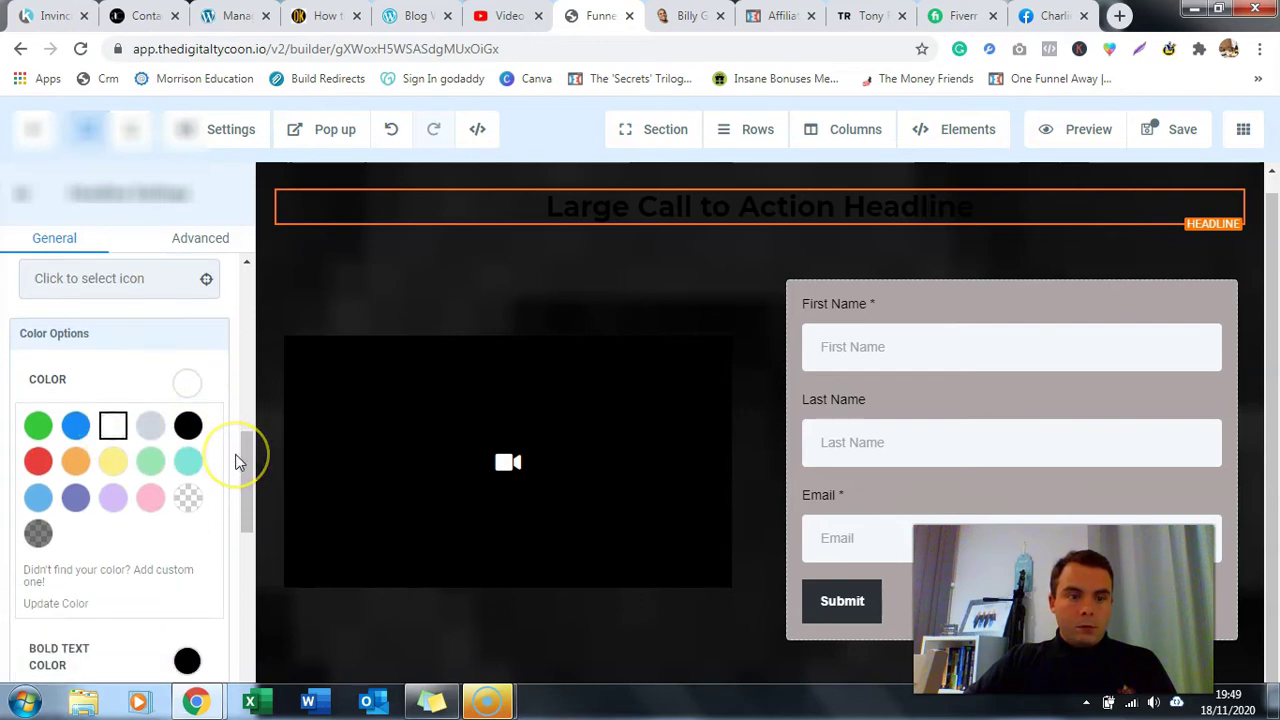
{"action": "scroll", "coordinate": [235, 462], "scroll_direction": "up", "scroll_amount": 1}
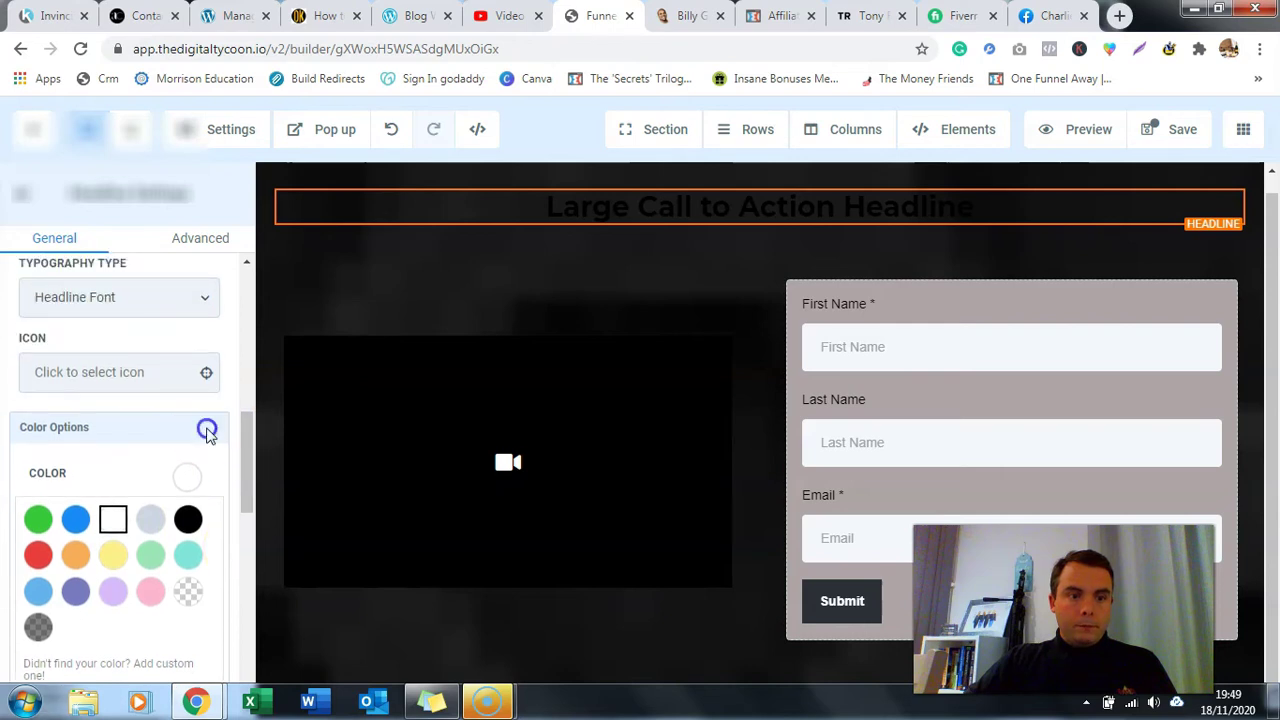
{"action": "scroll", "coordinate": [207, 430], "scroll_direction": "down", "scroll_amount": 2}
{"action": "left_click", "coordinate": [200, 512]}
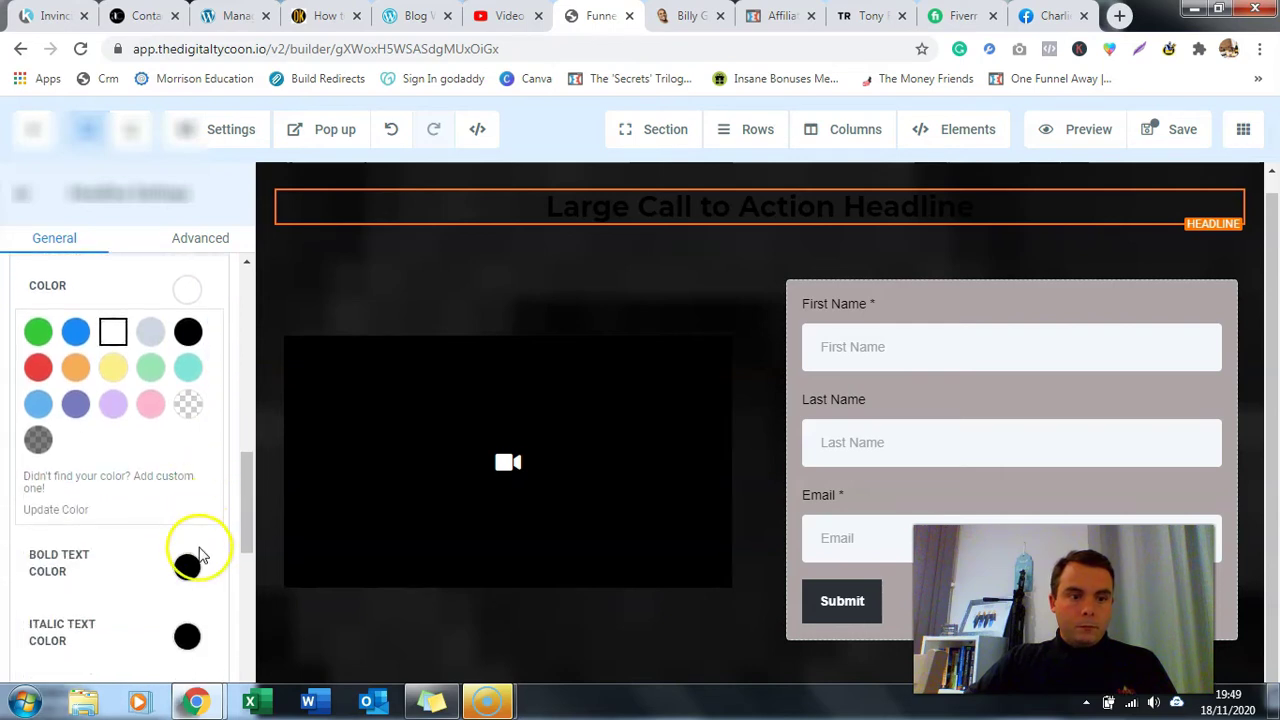
{"action": "left_click", "coordinate": [187, 293]}
{"action": "left_click", "coordinate": [191, 348]}
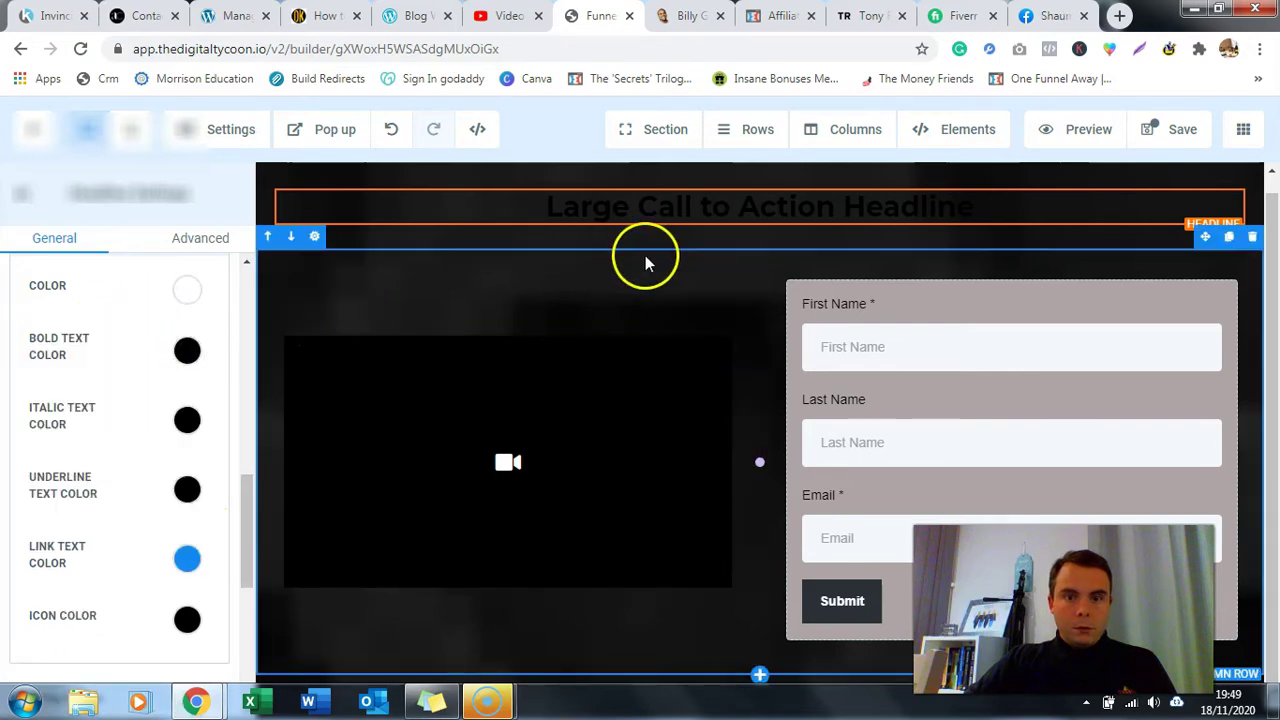
- Examine the headline's settings and the first column's spacing, background and layout settings for anything affecting the headline's text color
{"action": "scroll", "coordinate": [40, 320], "scroll_direction": "up", "scroll_amount": 1}
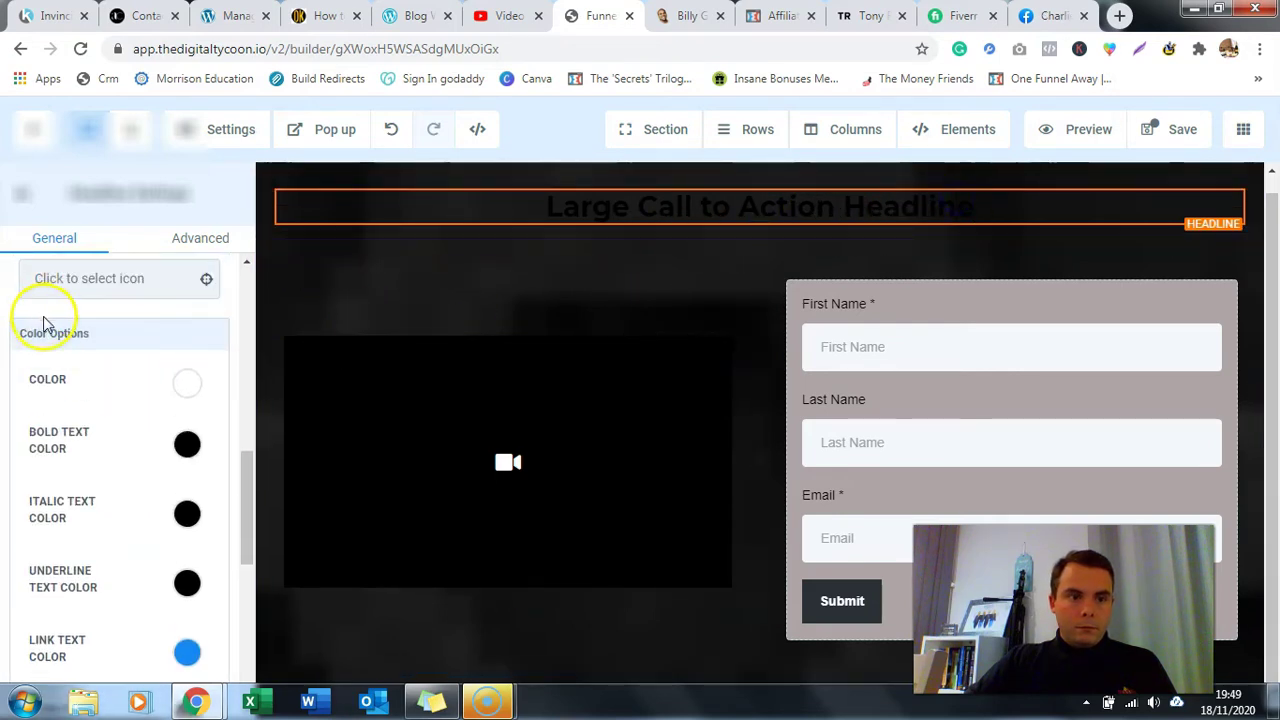
{"action": "scroll", "coordinate": [125, 385], "scroll_direction": "up", "scroll_amount": 2}
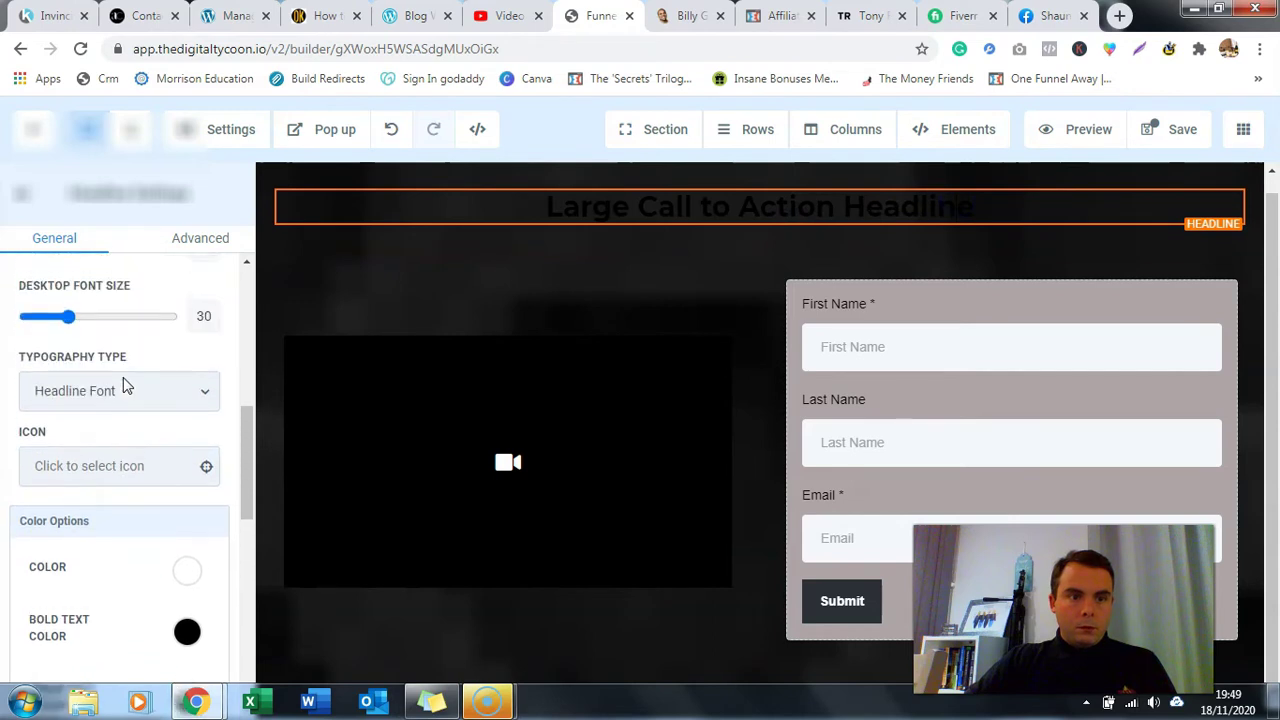
{"action": "scroll", "coordinate": [125, 385], "scroll_direction": "up", "scroll_amount": 2}
{"action": "scroll", "coordinate": [123, 378], "scroll_direction": "up", "scroll_amount": 4}
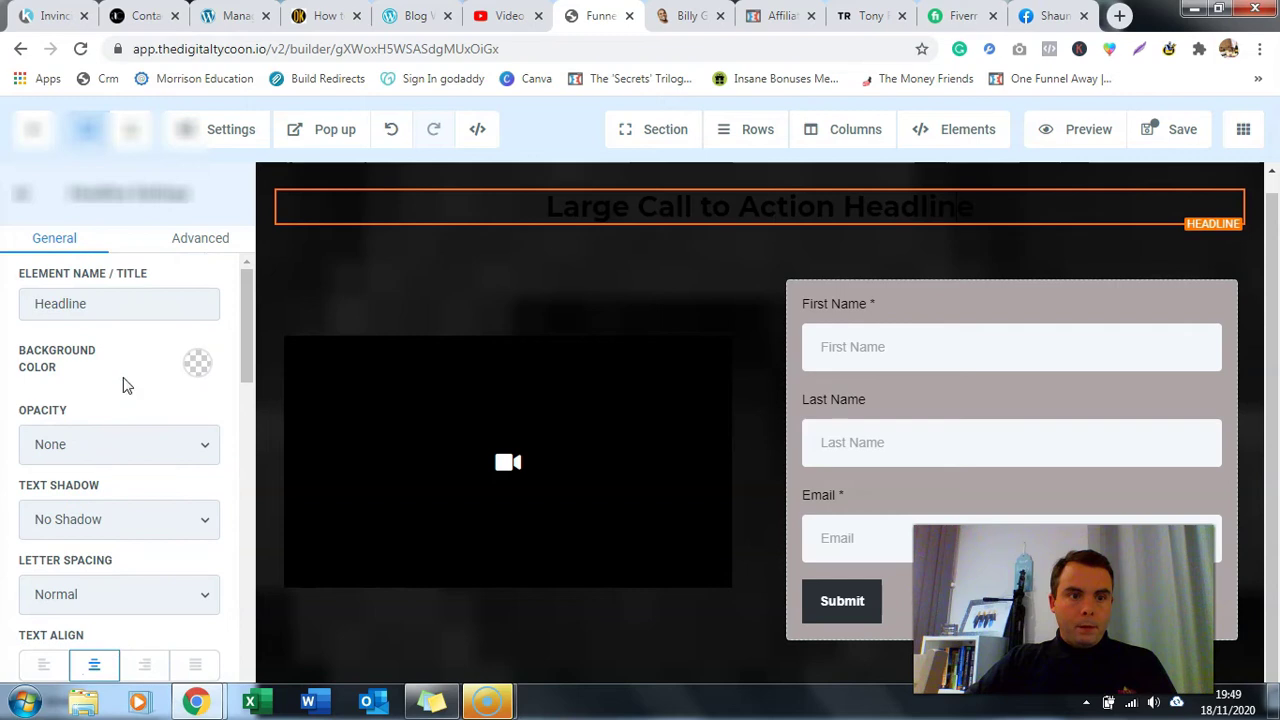
{"action": "left_click", "coordinate": [676, 272]}
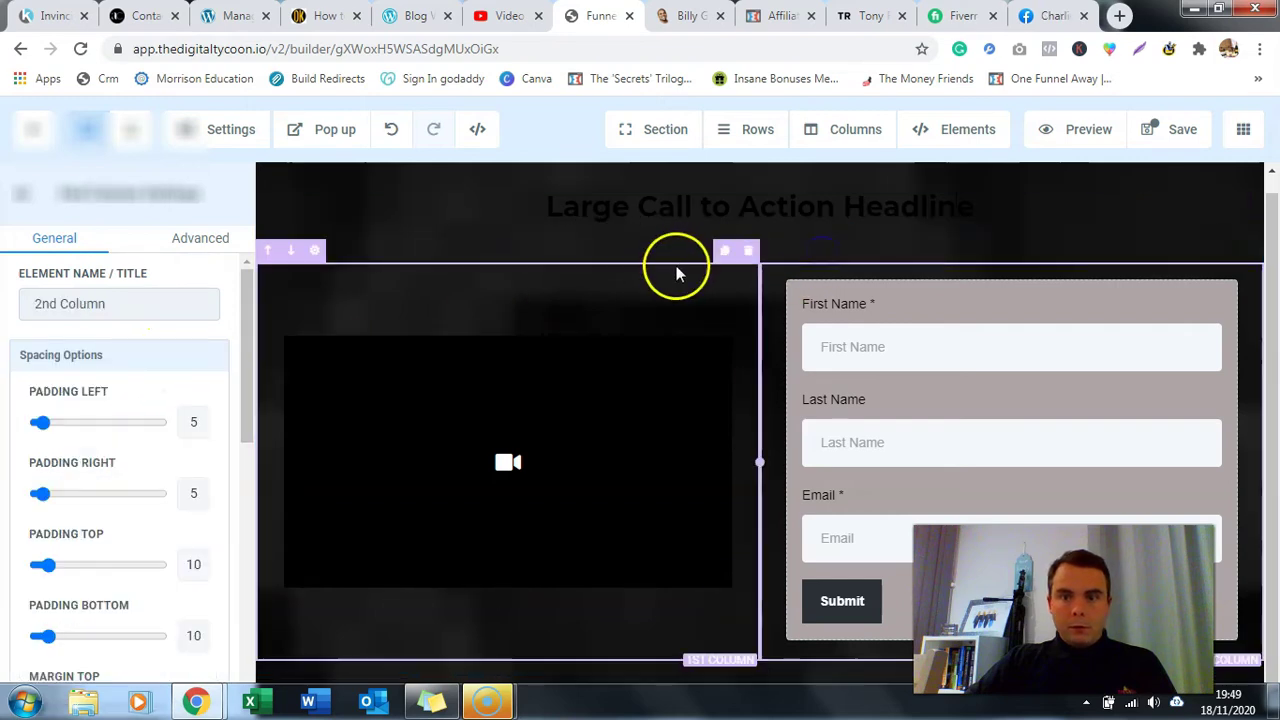
{"action": "left_click", "coordinate": [665, 275]}
{"action": "scroll", "coordinate": [80, 392], "scroll_direction": "down", "scroll_amount": 2}
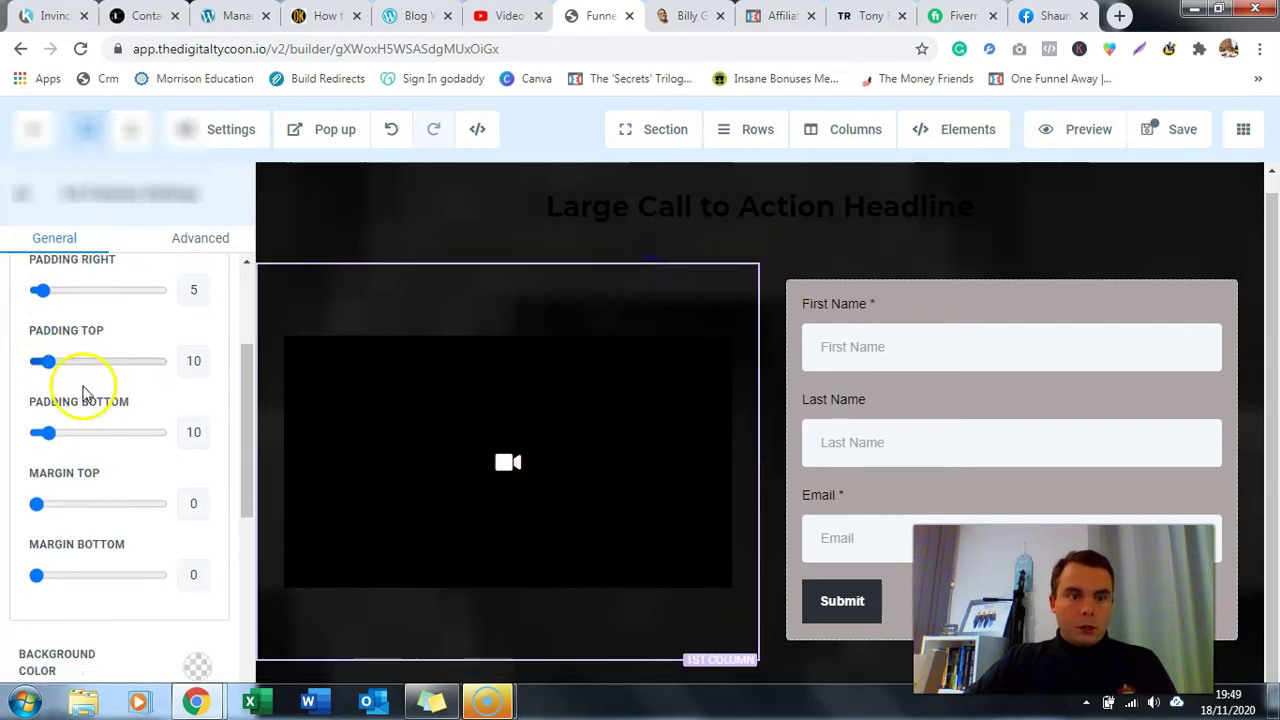
{"action": "scroll", "coordinate": [110, 396], "scroll_direction": "down", "scroll_amount": 3}
{"action": "scroll", "coordinate": [194, 360], "scroll_direction": "down", "scroll_amount": 1}
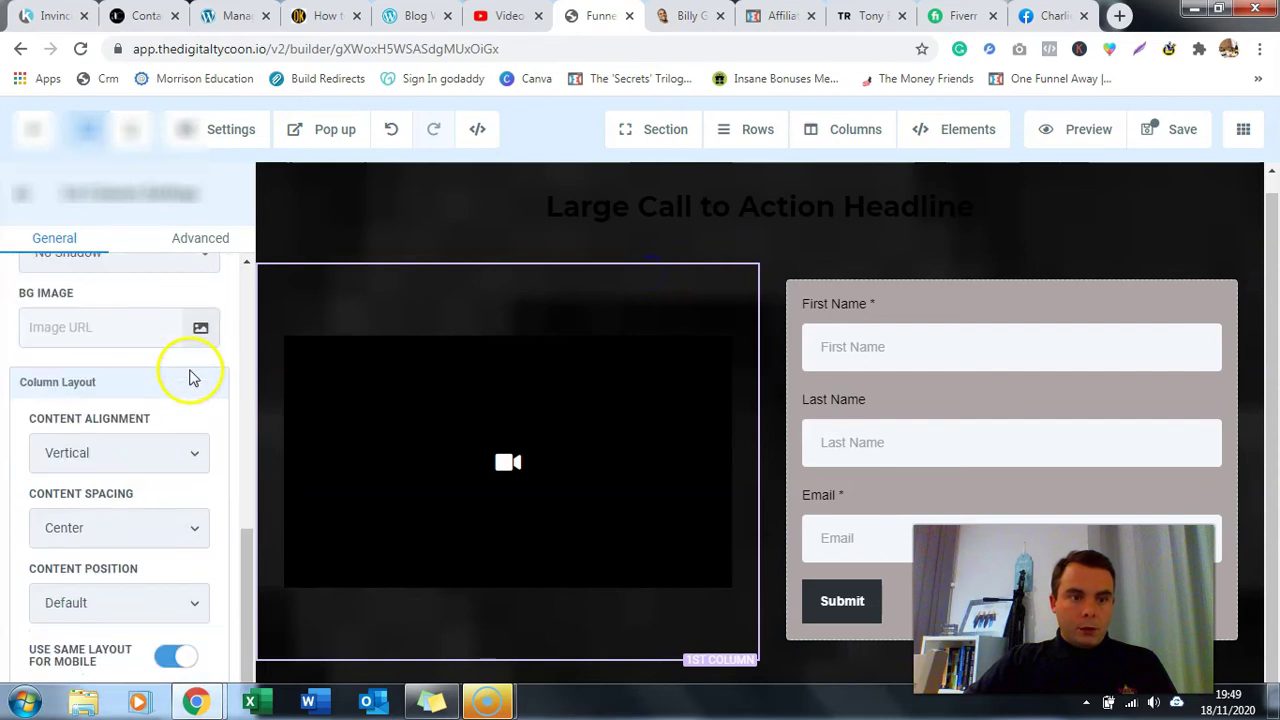
{"action": "scroll", "coordinate": [194, 402], "scroll_direction": "up", "scroll_amount": 3}
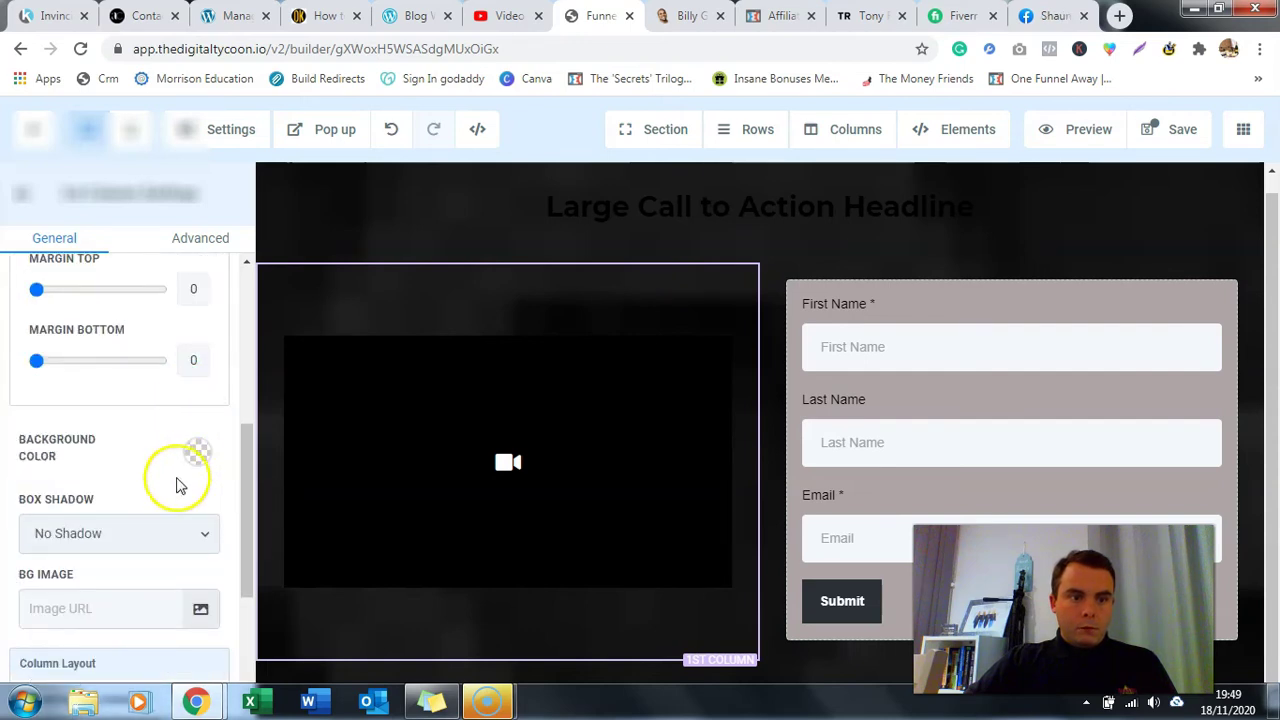
{"action": "scroll", "coordinate": [180, 482], "scroll_direction": "down", "scroll_amount": 3}
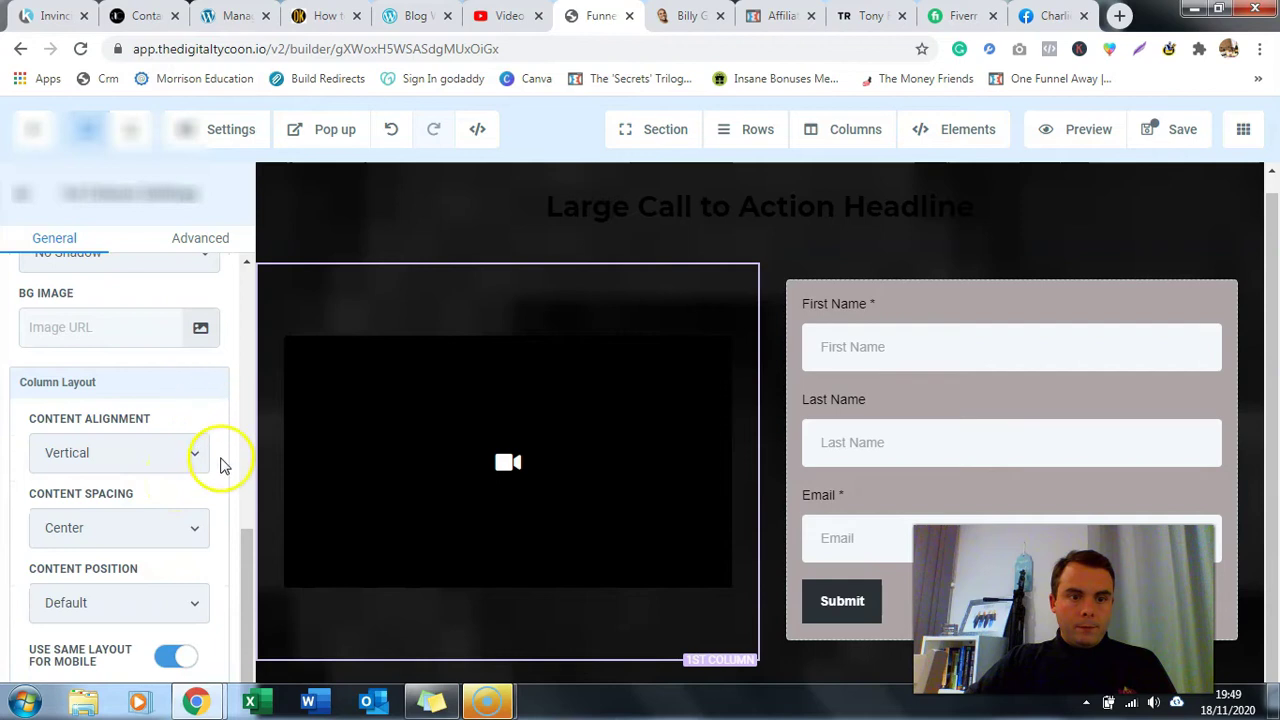
{"action": "scroll", "coordinate": [218, 468], "scroll_direction": "up", "scroll_amount": 6}
- Try green as the Headline element's text color, and set the color back to white
{"action": "left_click", "coordinate": [637, 206]}
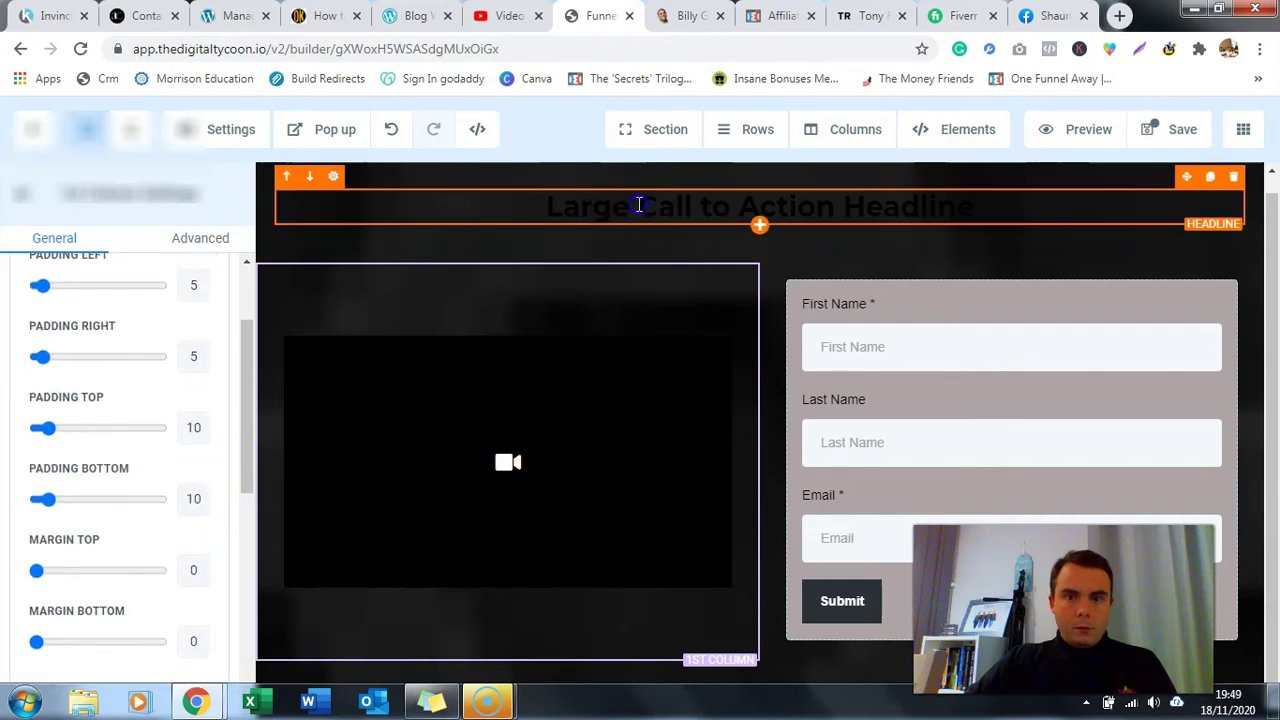
{"action": "scroll", "coordinate": [151, 414], "scroll_direction": "down", "scroll_amount": 2}
{"action": "scroll", "coordinate": [151, 414], "scroll_direction": "down", "scroll_amount": 5}
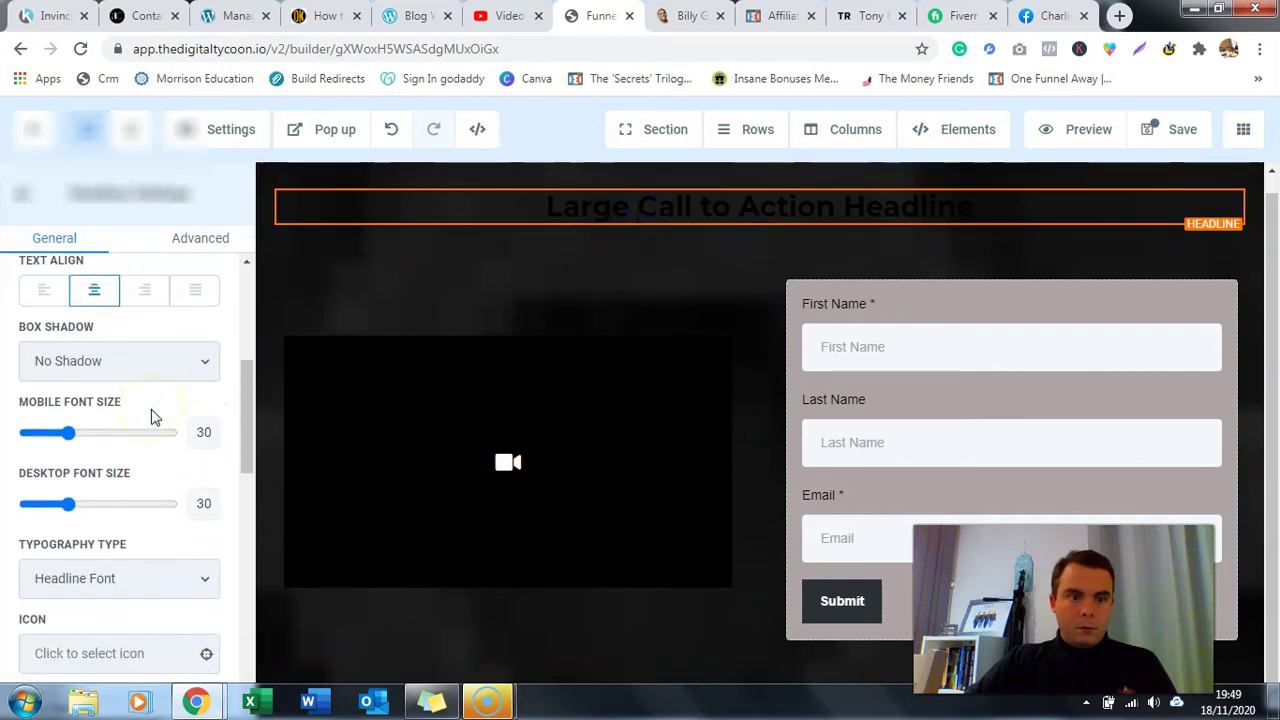
{"action": "left_click", "coordinate": [186, 482]}
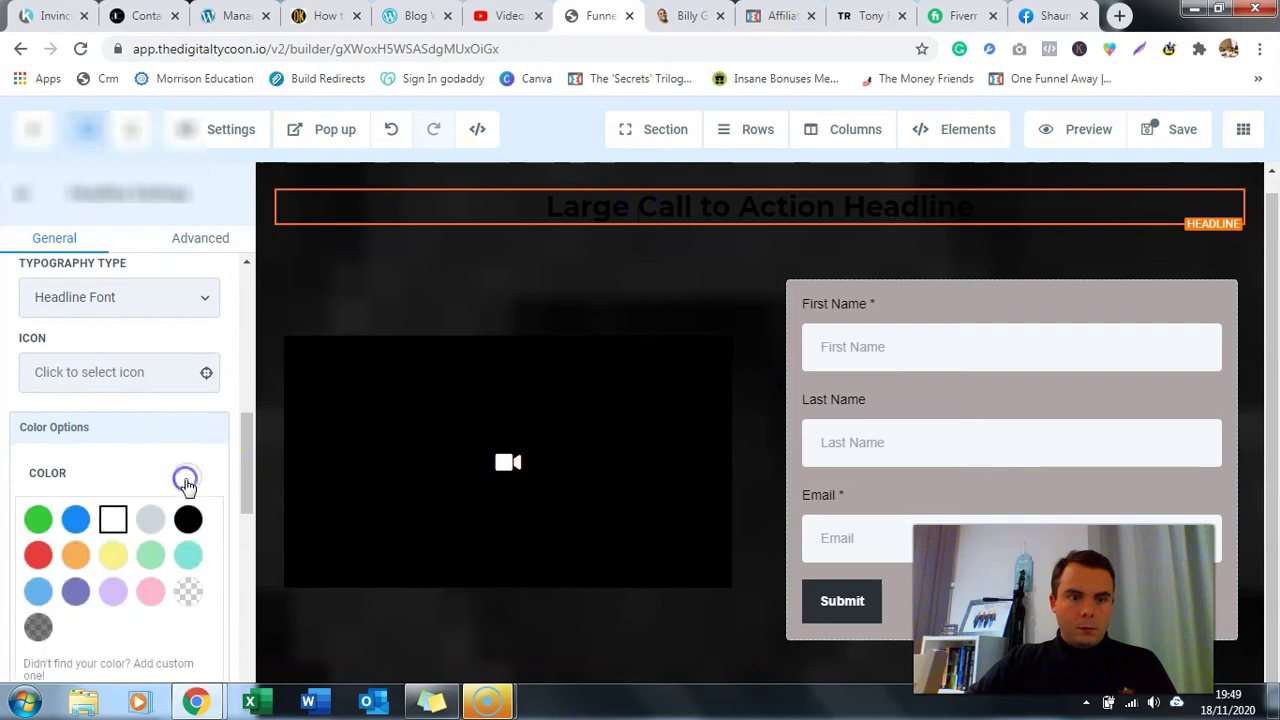
{"action": "left_click", "coordinate": [38, 518]}
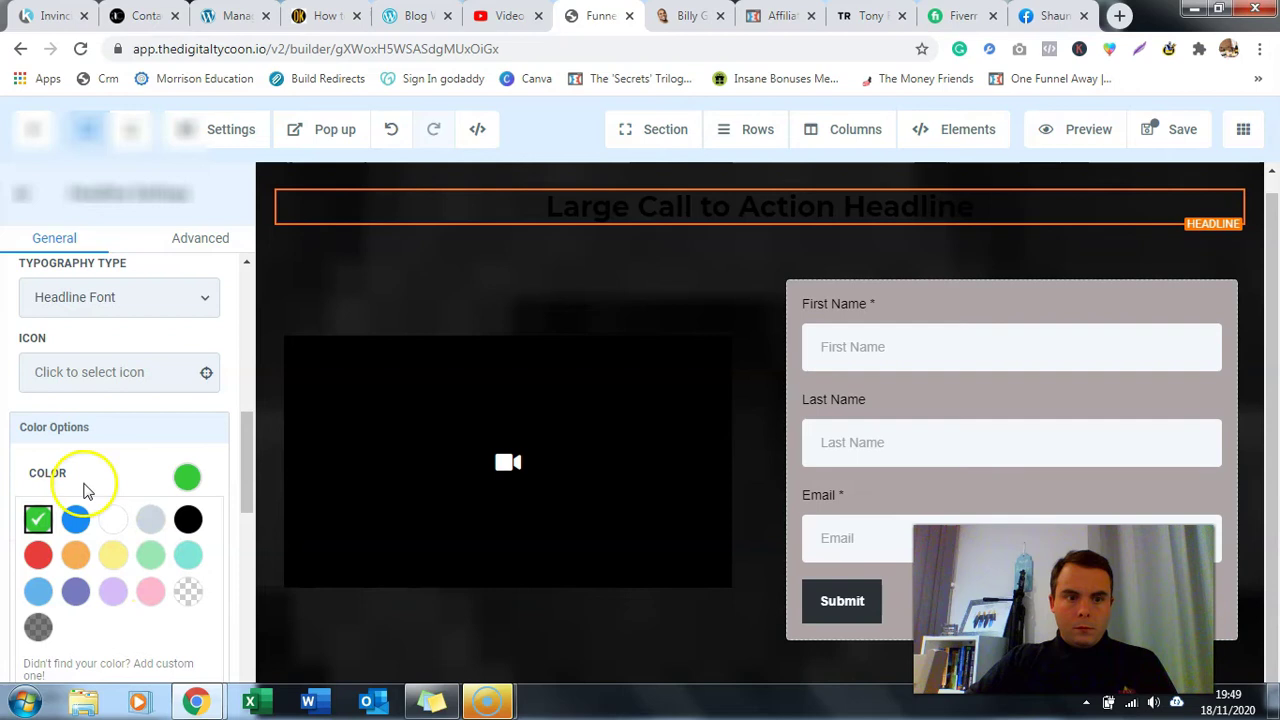
{"action": "left_click", "coordinate": [118, 522]}
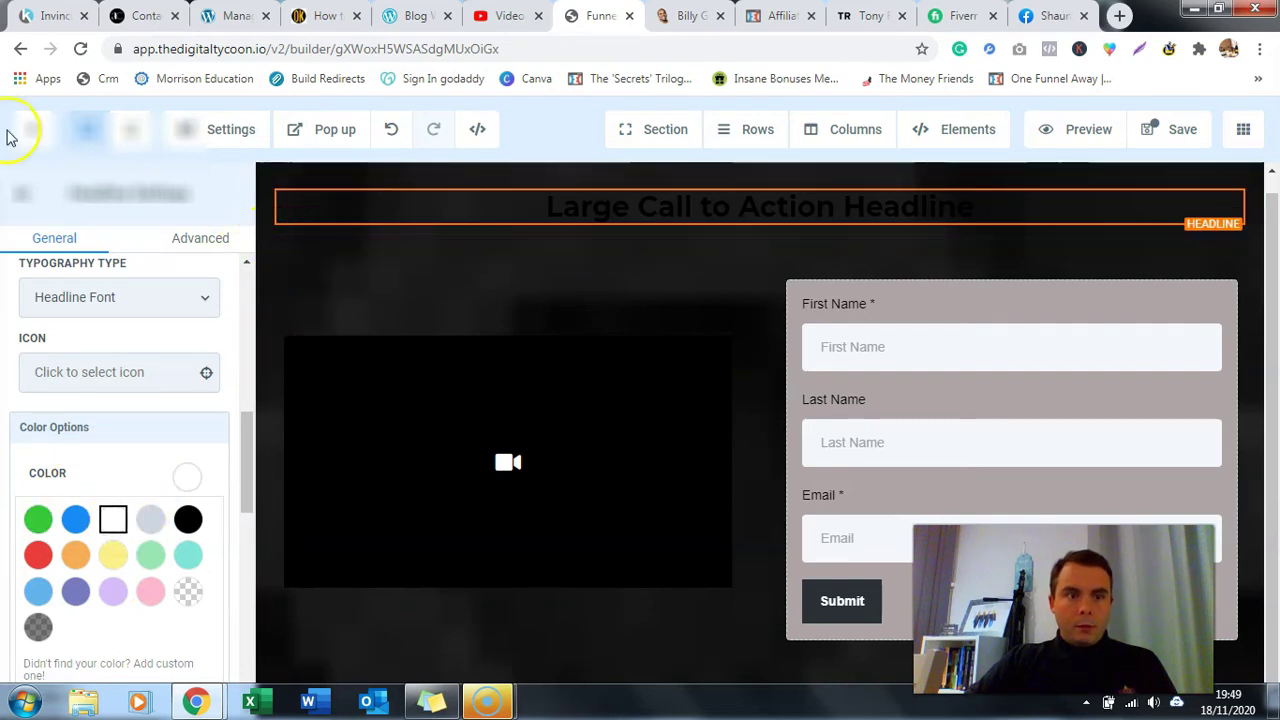
{"action": "left_click", "coordinate": [33, 207]}
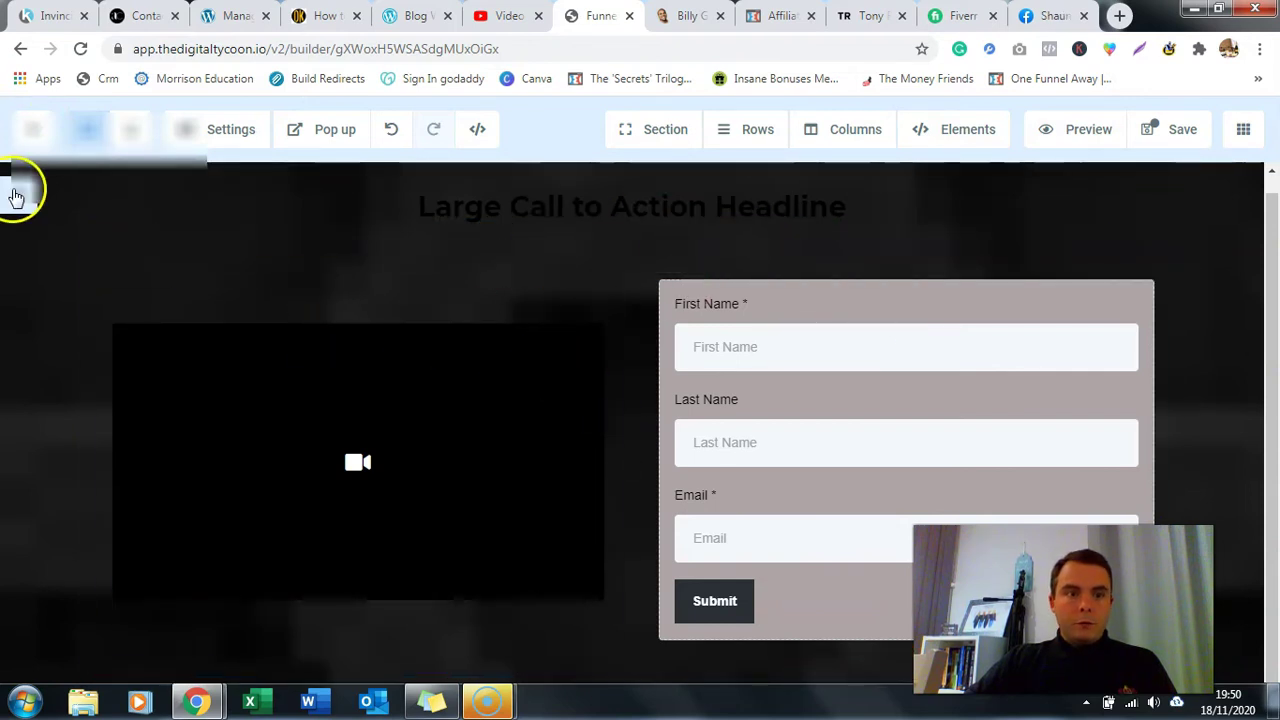
- Set the Test form's redirect action to Go to website URL and save the opt-in page
{"action": "left_click", "coordinate": [959, 364]}
{"action": "scroll", "coordinate": [130, 366], "scroll_direction": "down", "scroll_amount": 3}
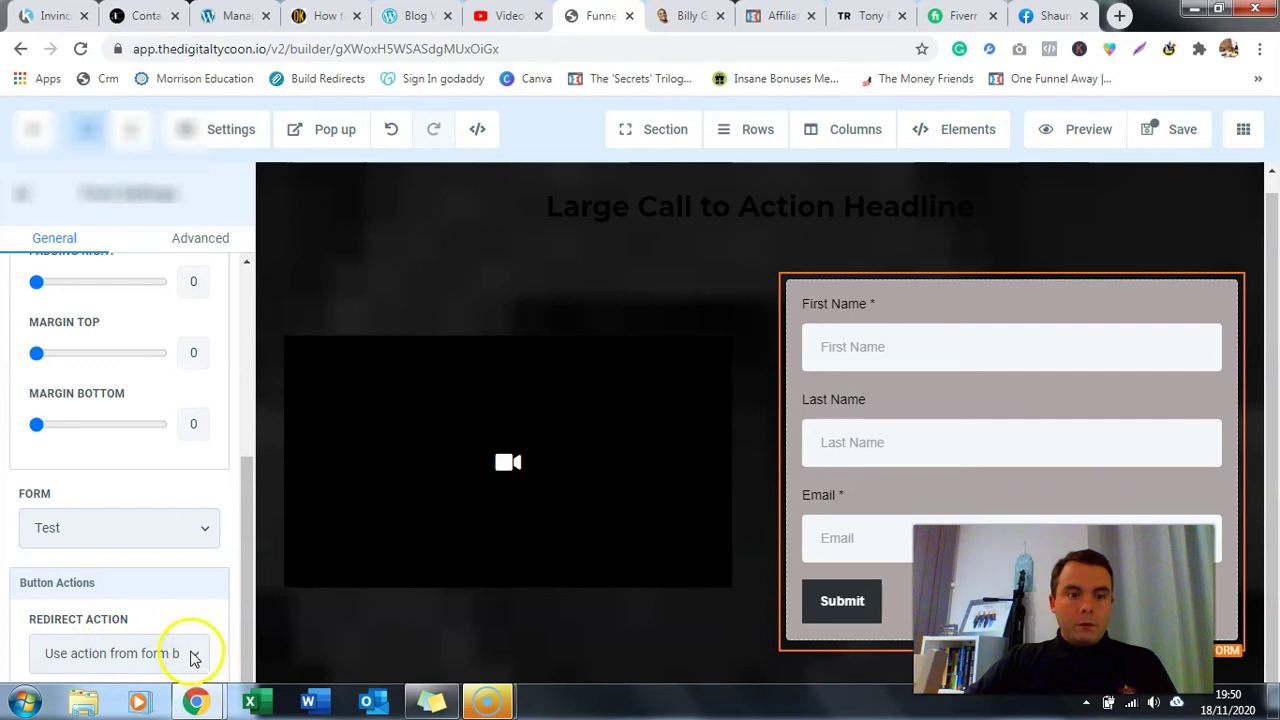
{"action": "left_click", "coordinate": [193, 655]}
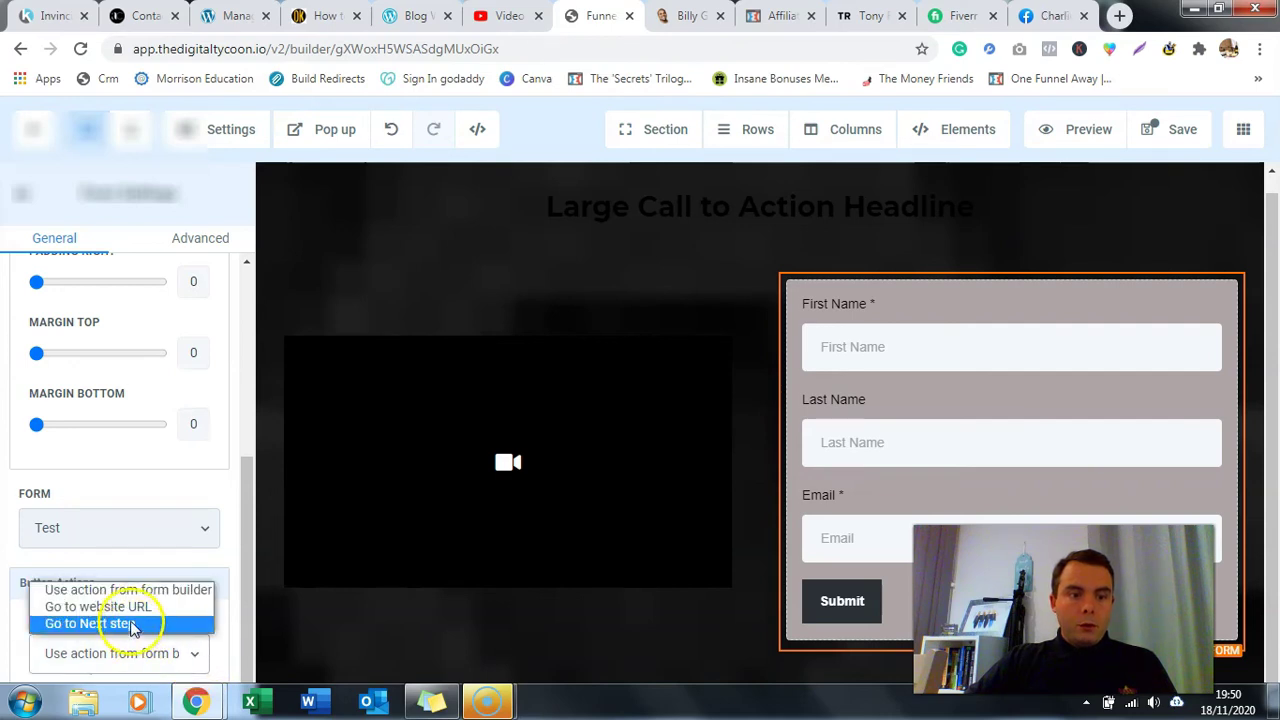
{"action": "left_click", "coordinate": [133, 607]}
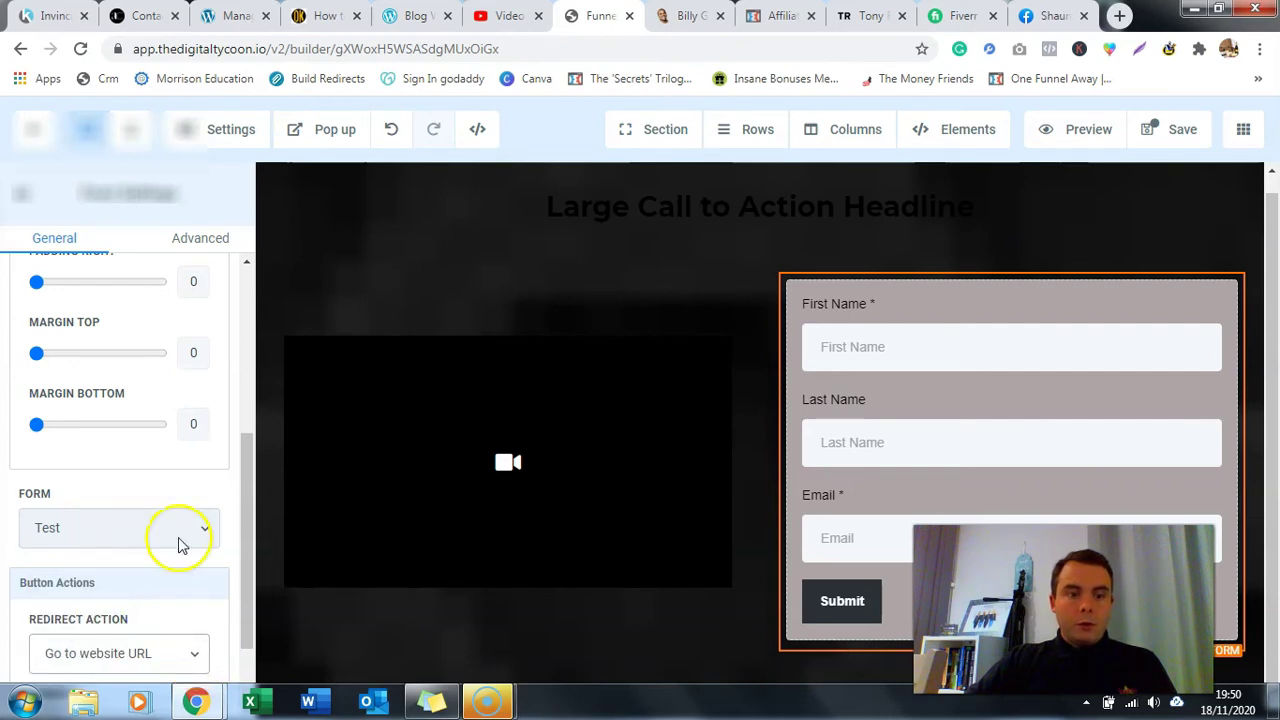
{"action": "scroll", "coordinate": [180, 543], "scroll_direction": "down", "scroll_amount": 2}
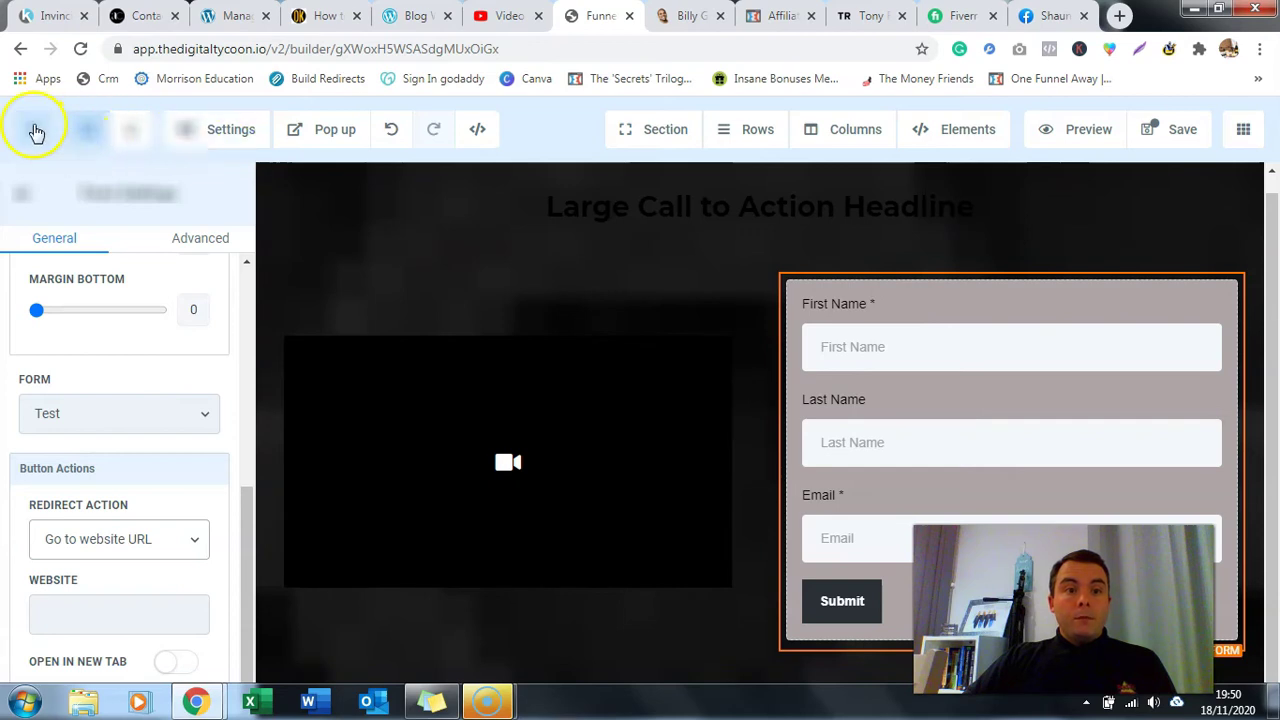
{"action": "left_click", "coordinate": [1178, 134]}
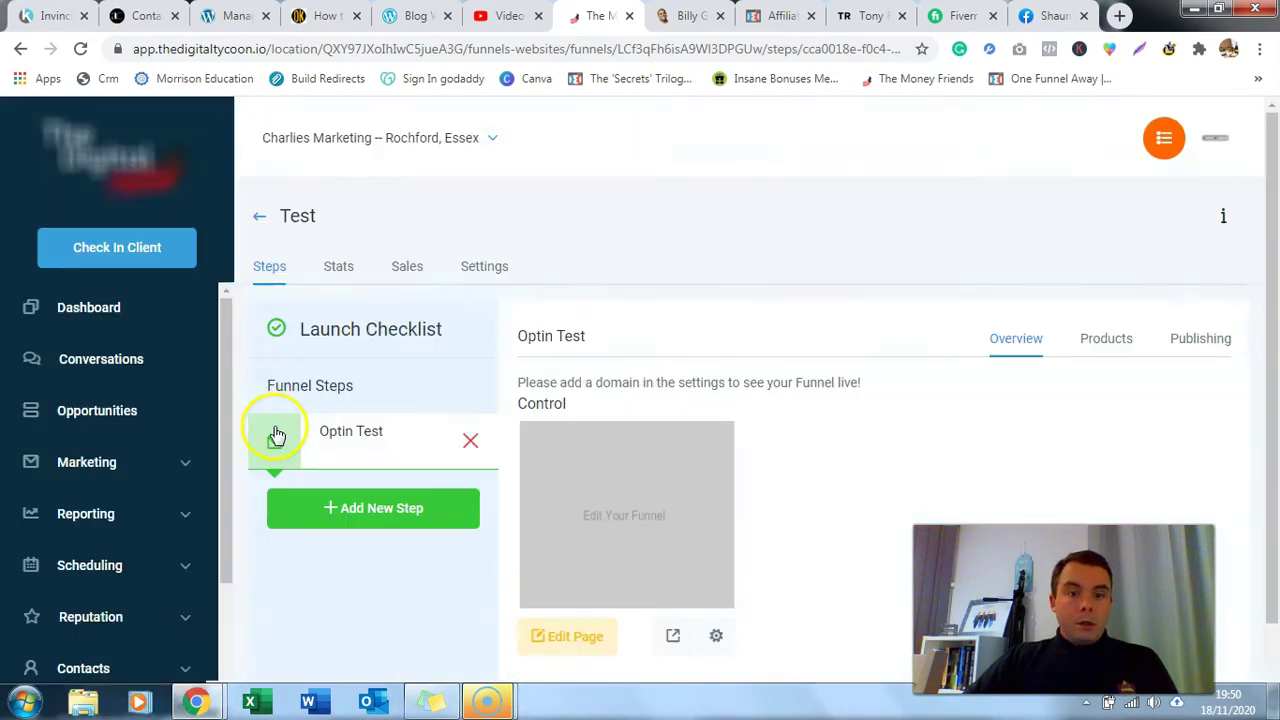
- Return to the funnels list and open the PWAValue Series funnel
{"action": "left_click", "coordinate": [263, 222]}
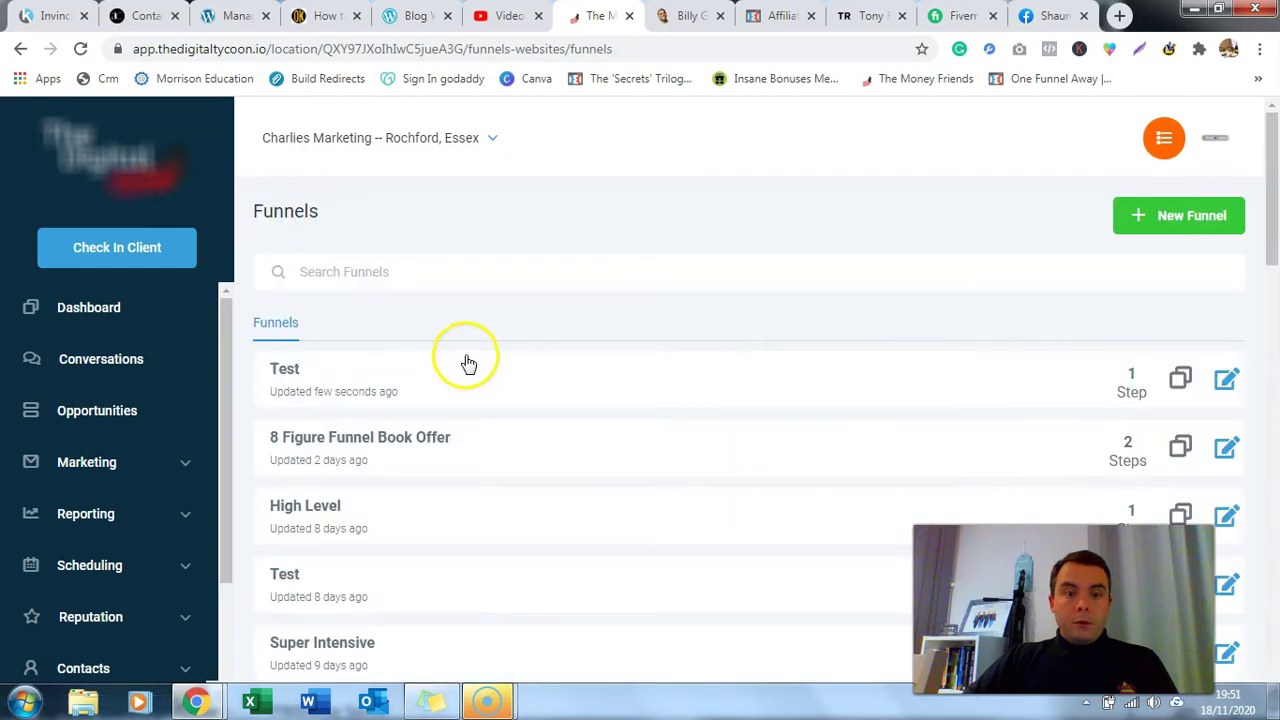
{"action": "scroll", "coordinate": [466, 362], "scroll_direction": "down", "scroll_amount": 2}
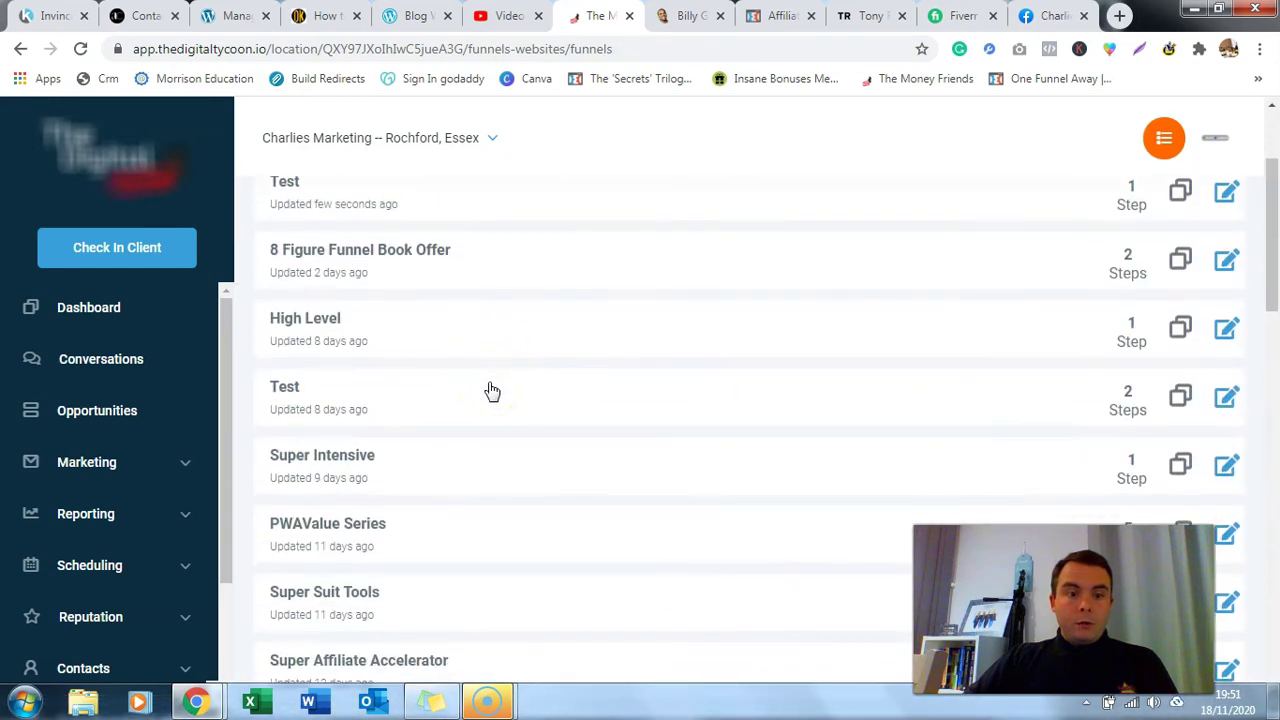
{"action": "scroll", "coordinate": [492, 391], "scroll_direction": "down", "scroll_amount": 1}
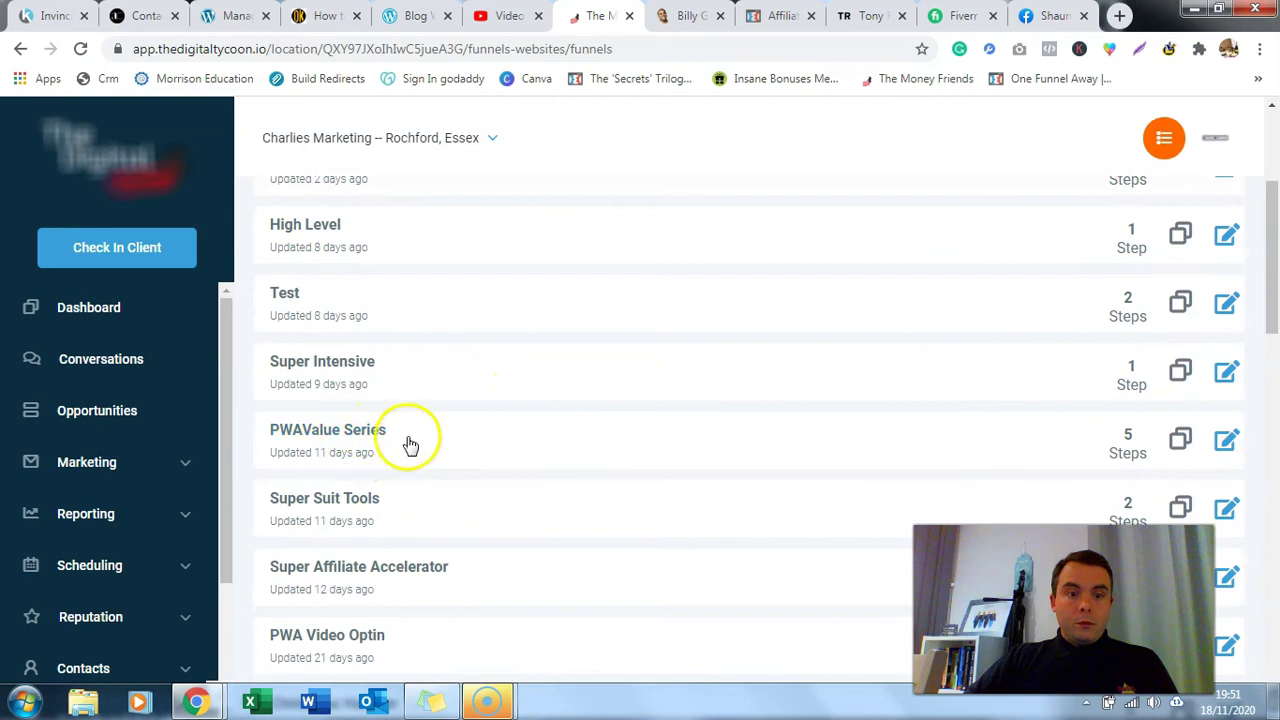
{"action": "scroll", "coordinate": [462, 466], "scroll_direction": "up", "scroll_amount": 2}
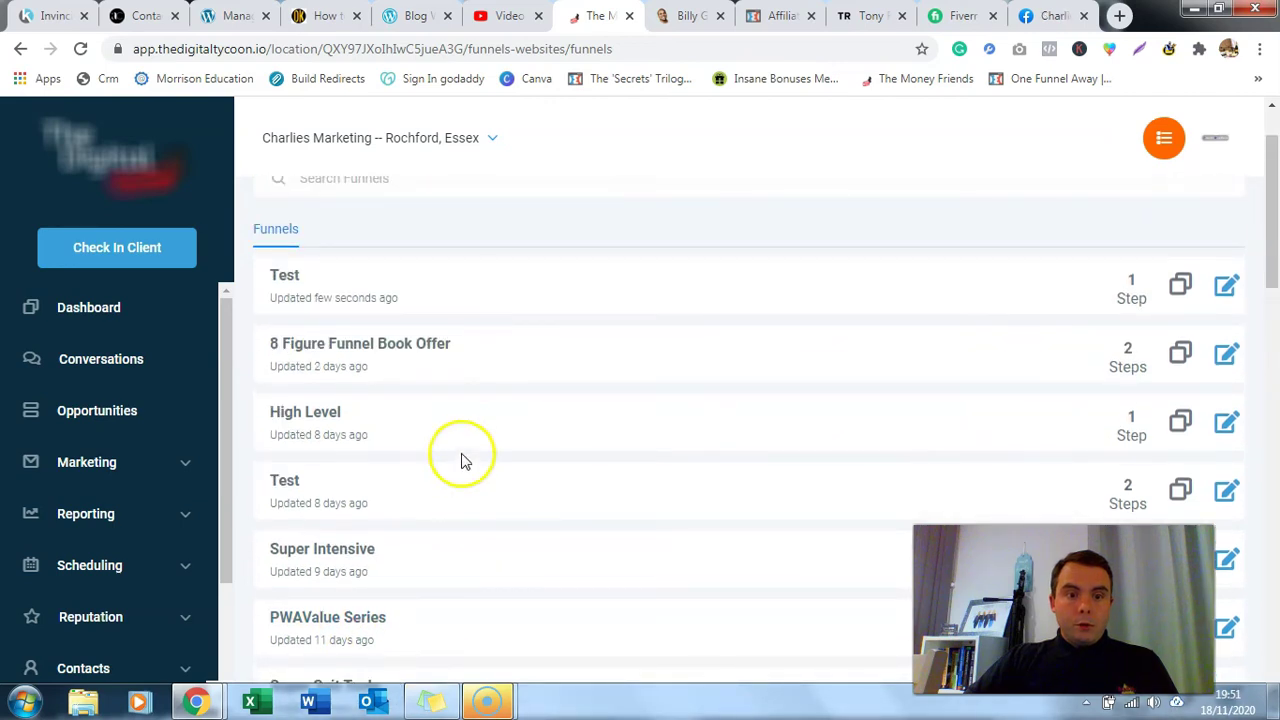
{"action": "scroll", "coordinate": [465, 457], "scroll_direction": "down", "scroll_amount": 2}
{"action": "scroll", "coordinate": [465, 457], "scroll_direction": "up", "scroll_amount": 2}
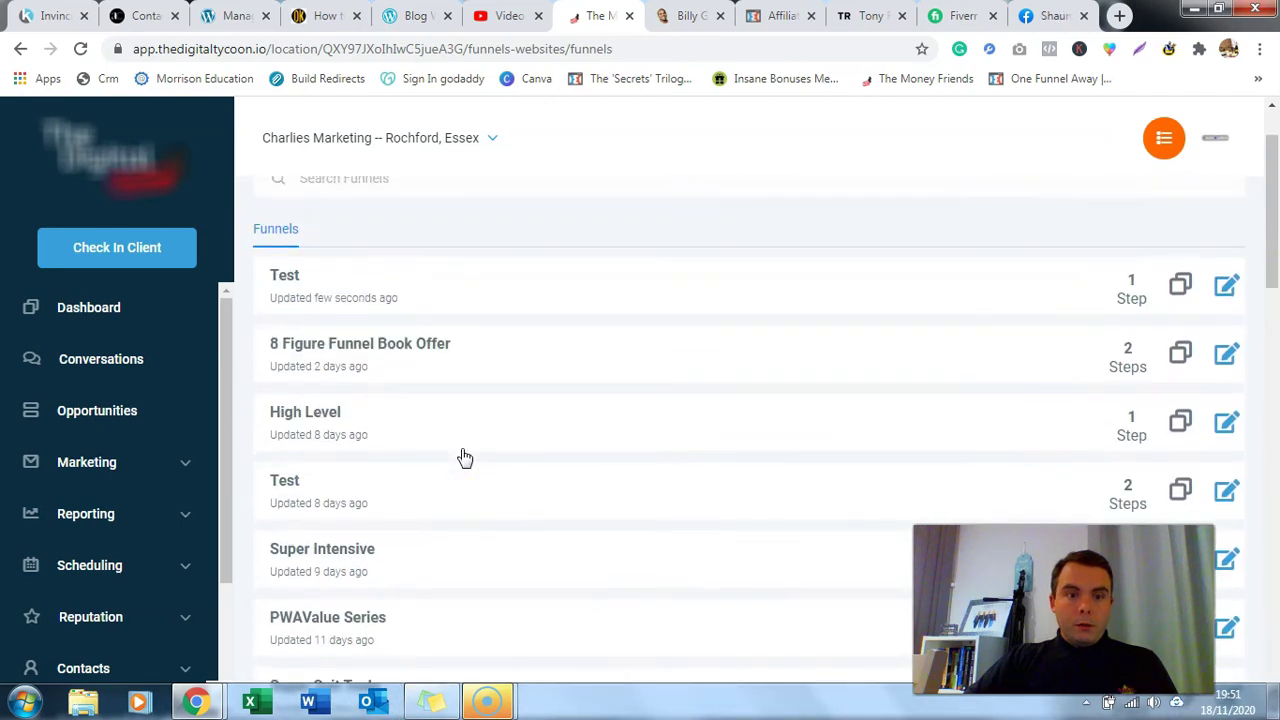
{"action": "scroll", "coordinate": [465, 457], "scroll_direction": "down", "scroll_amount": 4}
{"action": "scroll", "coordinate": [465, 457], "scroll_direction": "down", "scroll_amount": 1}
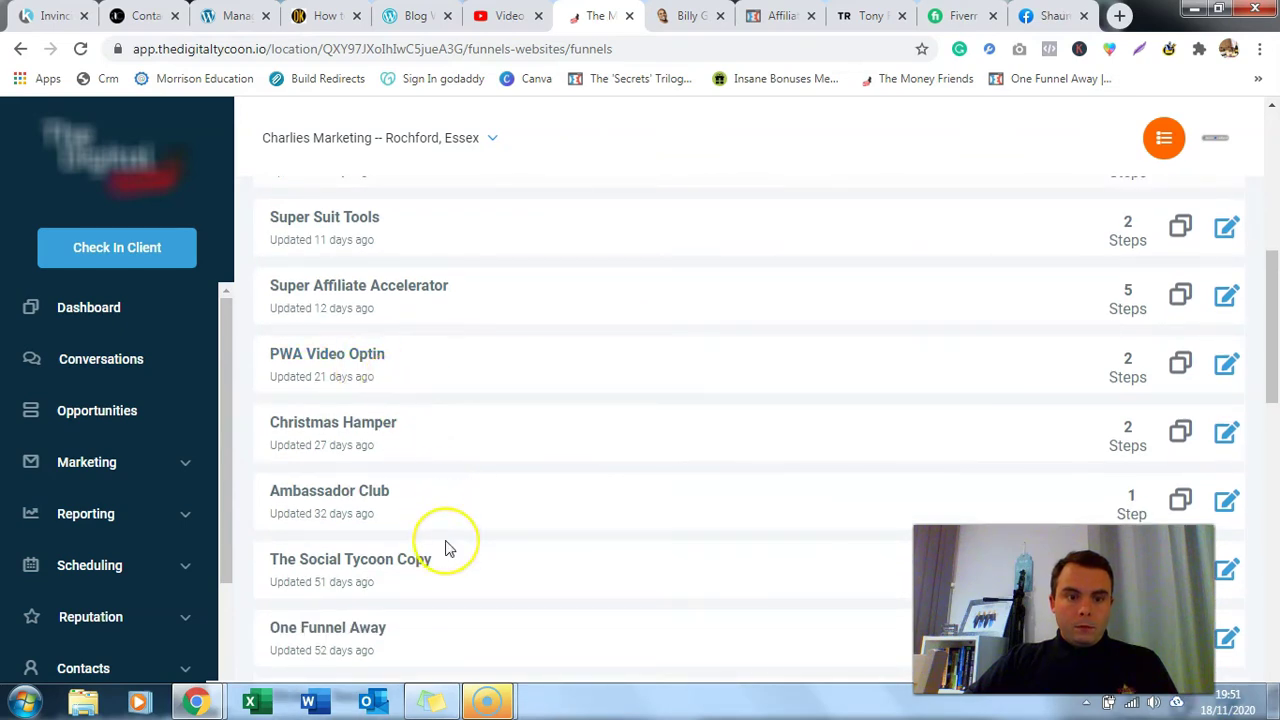
{"action": "scroll", "coordinate": [447, 549], "scroll_direction": "up", "scroll_amount": 3}
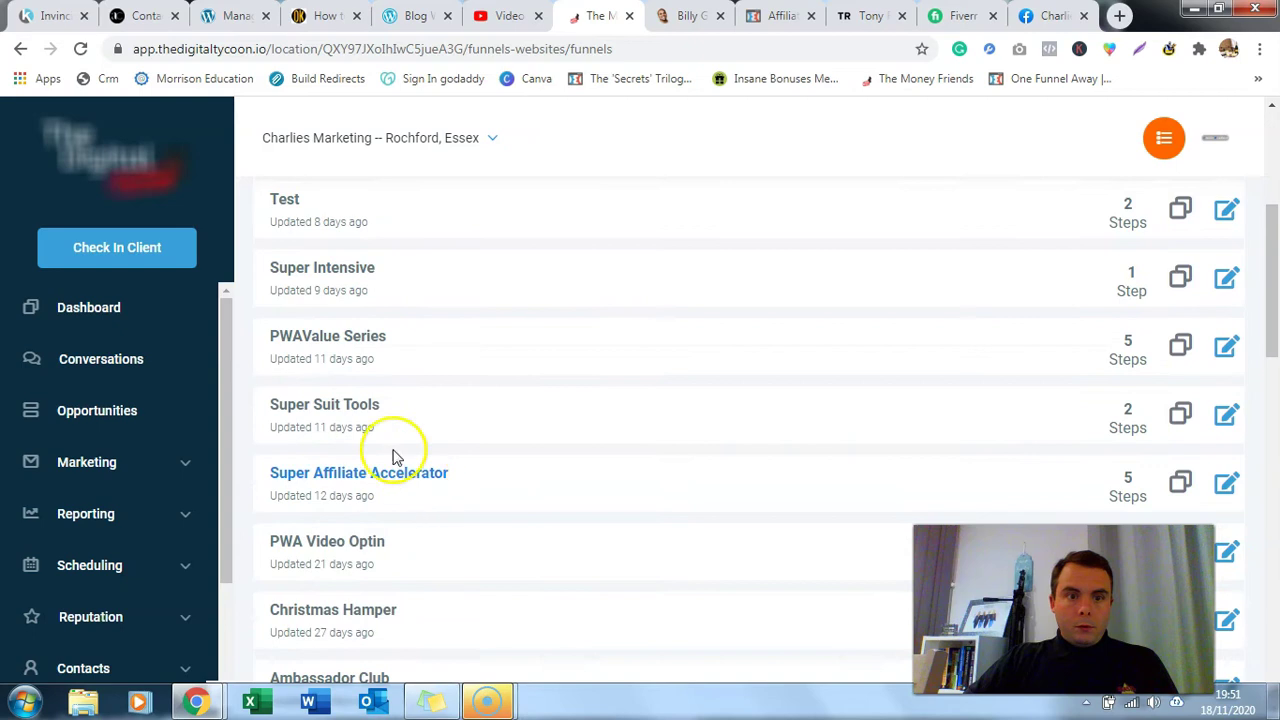
{"action": "left_click", "coordinate": [329, 340]}
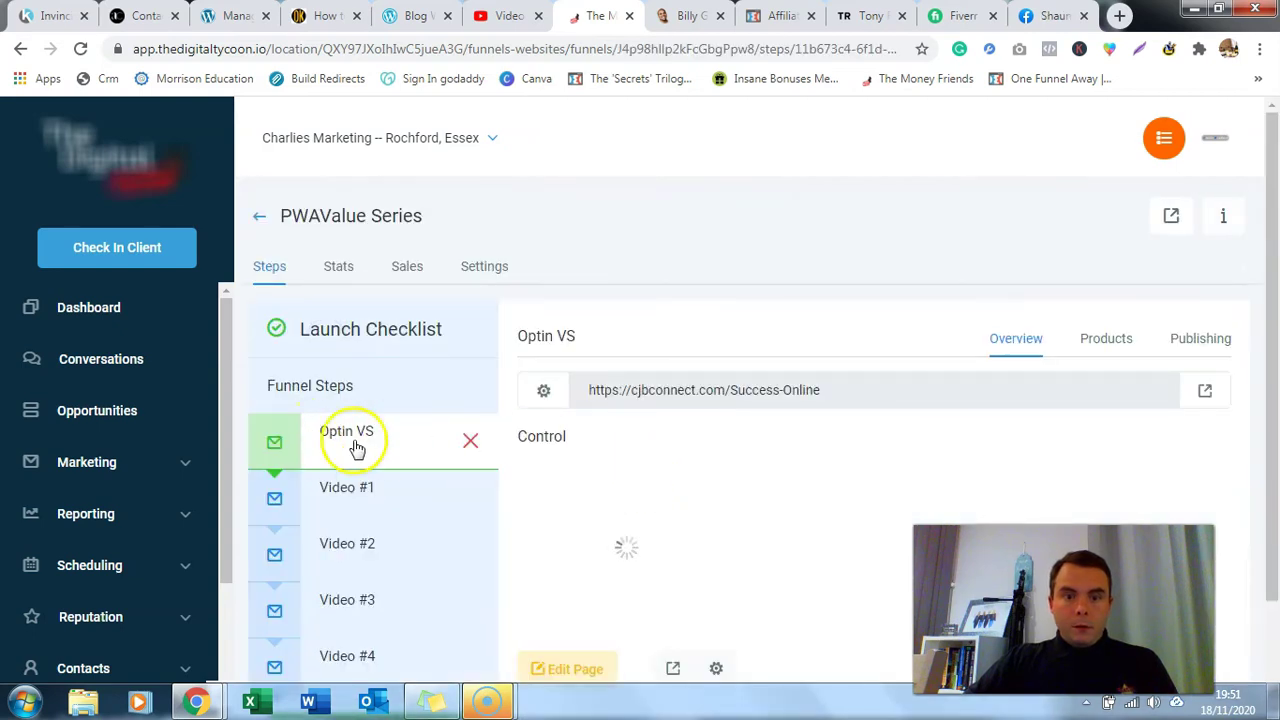
- Clone the Optin VS step into the first Test funnel in the Charlies Marketing location
{"action": "scroll", "coordinate": [1000, 450], "scroll_direction": "down", "scroll_amount": 2}
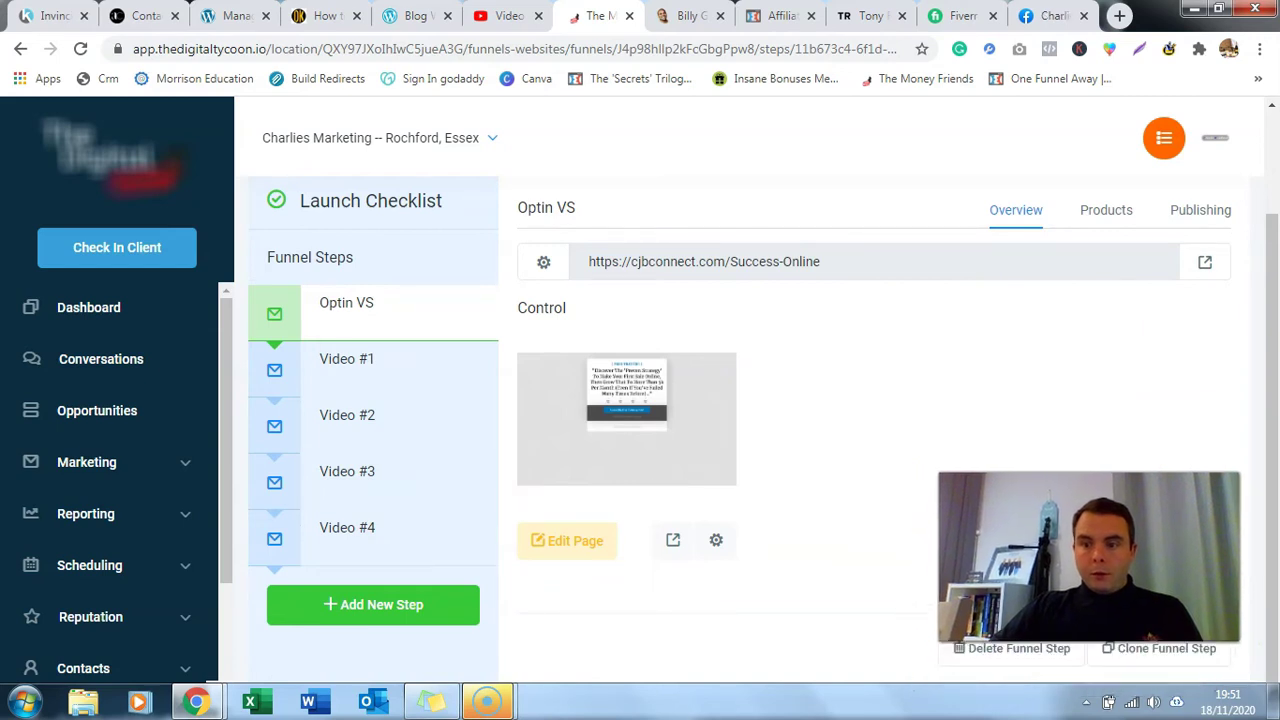
{"action": "left_click", "coordinate": [1150, 652]}
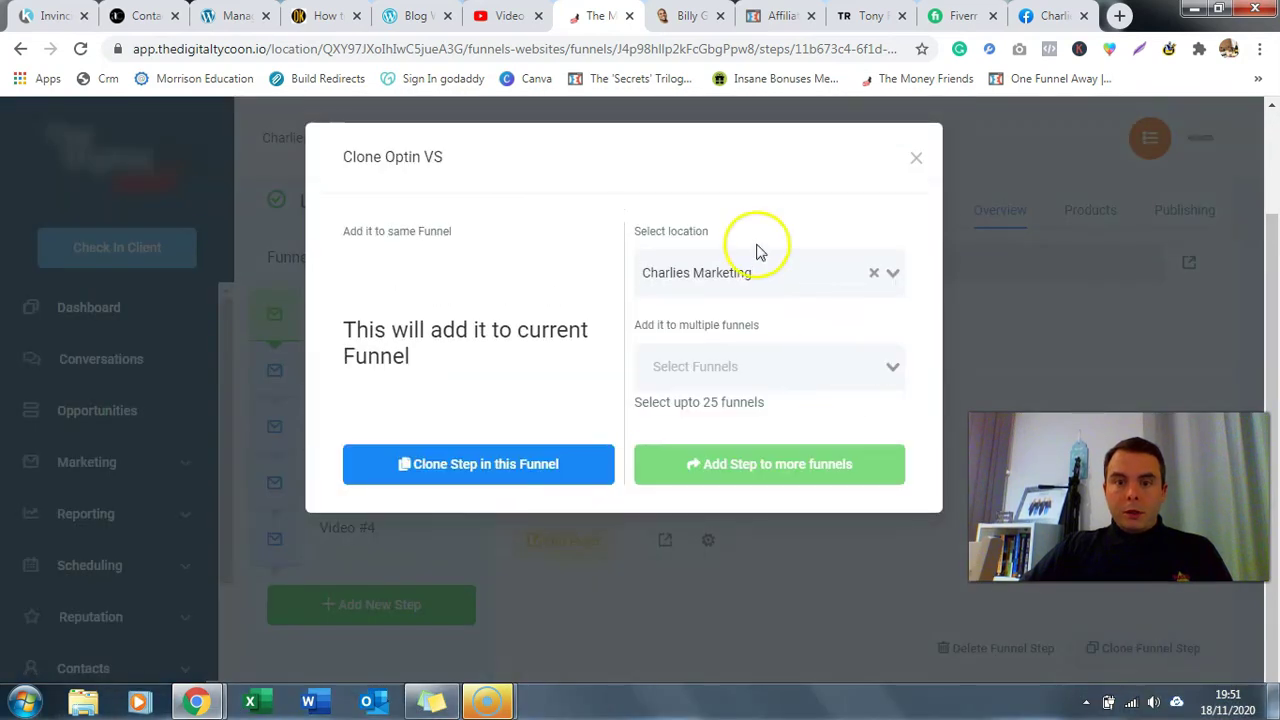
{"action": "left_click", "coordinate": [896, 369]}
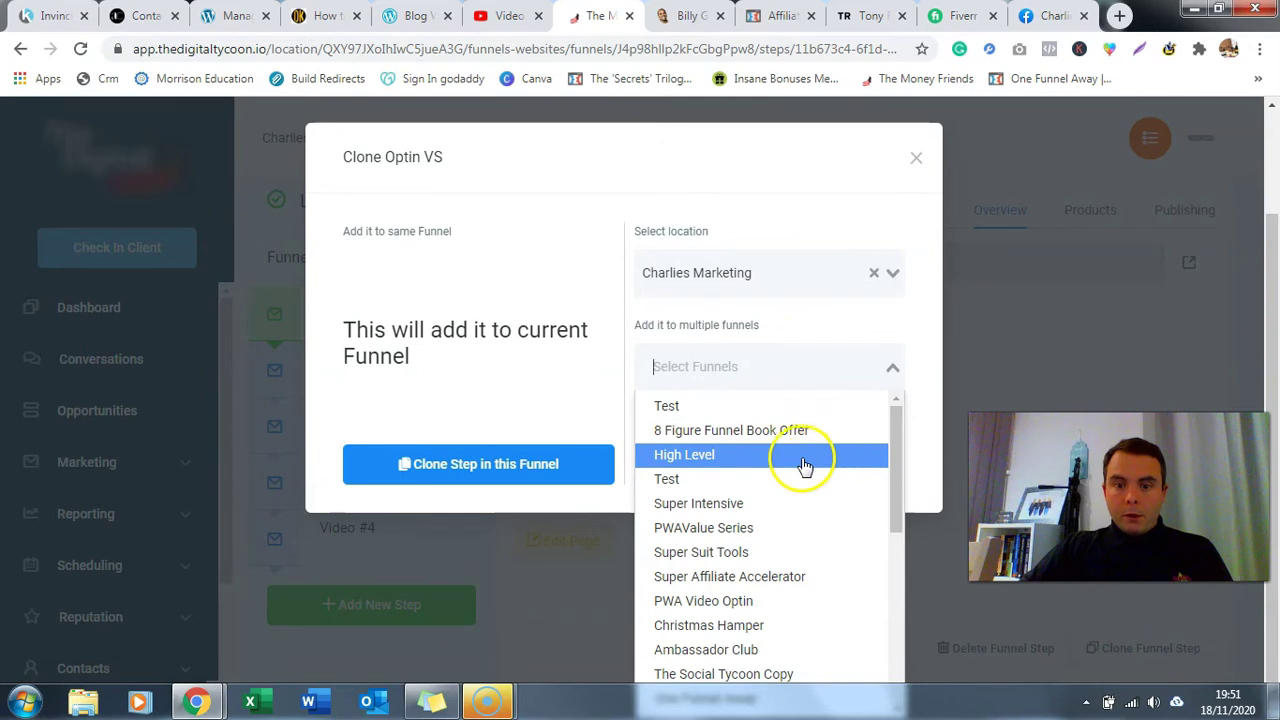
{"action": "left_click", "coordinate": [724, 410]}
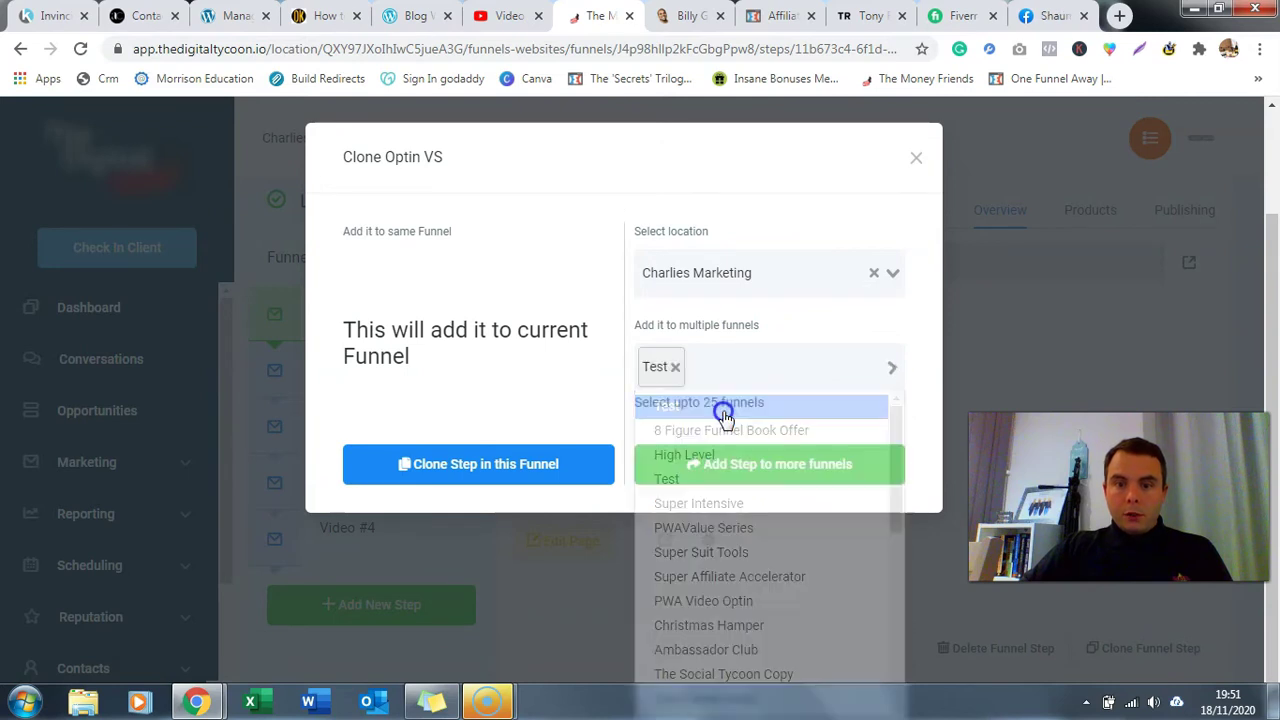
{"action": "left_click", "coordinate": [882, 485]}
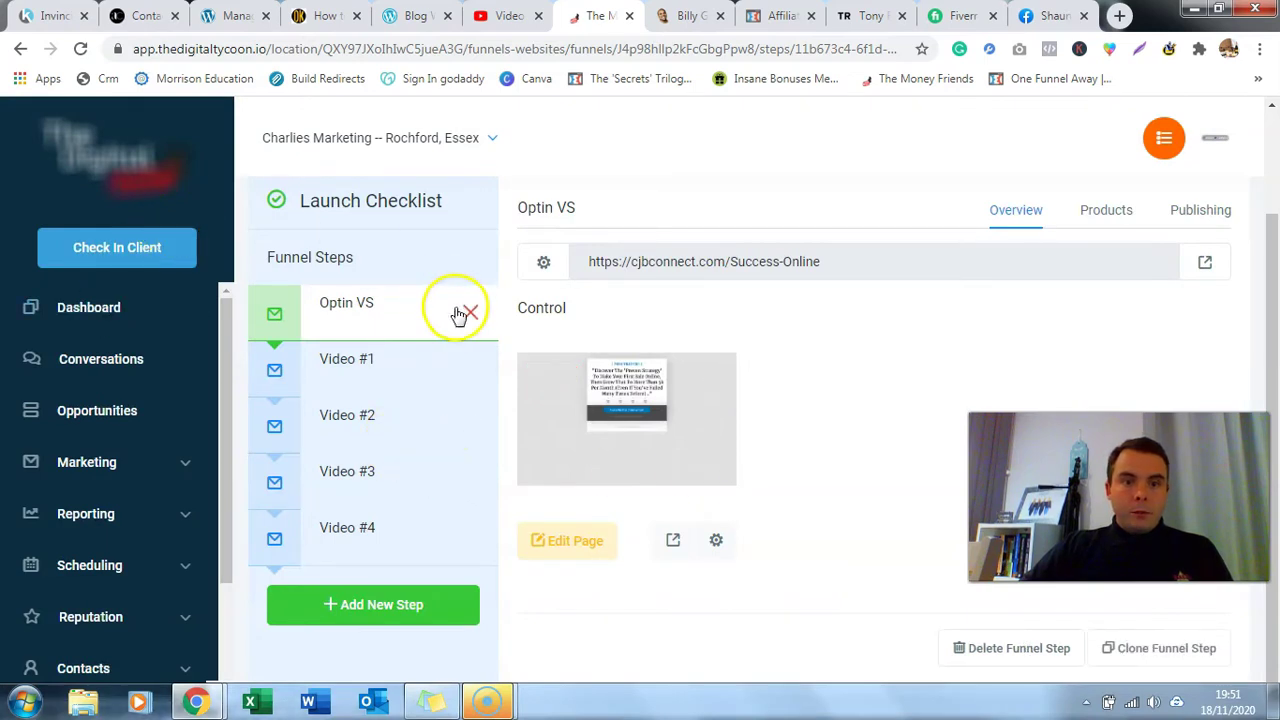
- Go back to the most recently updated Test funnel and open its Optin VS (Clone) page for editing
{"action": "scroll", "coordinate": [352, 252], "scroll_direction": "up", "scroll_amount": 2}
{"action": "left_click", "coordinate": [260, 217]}
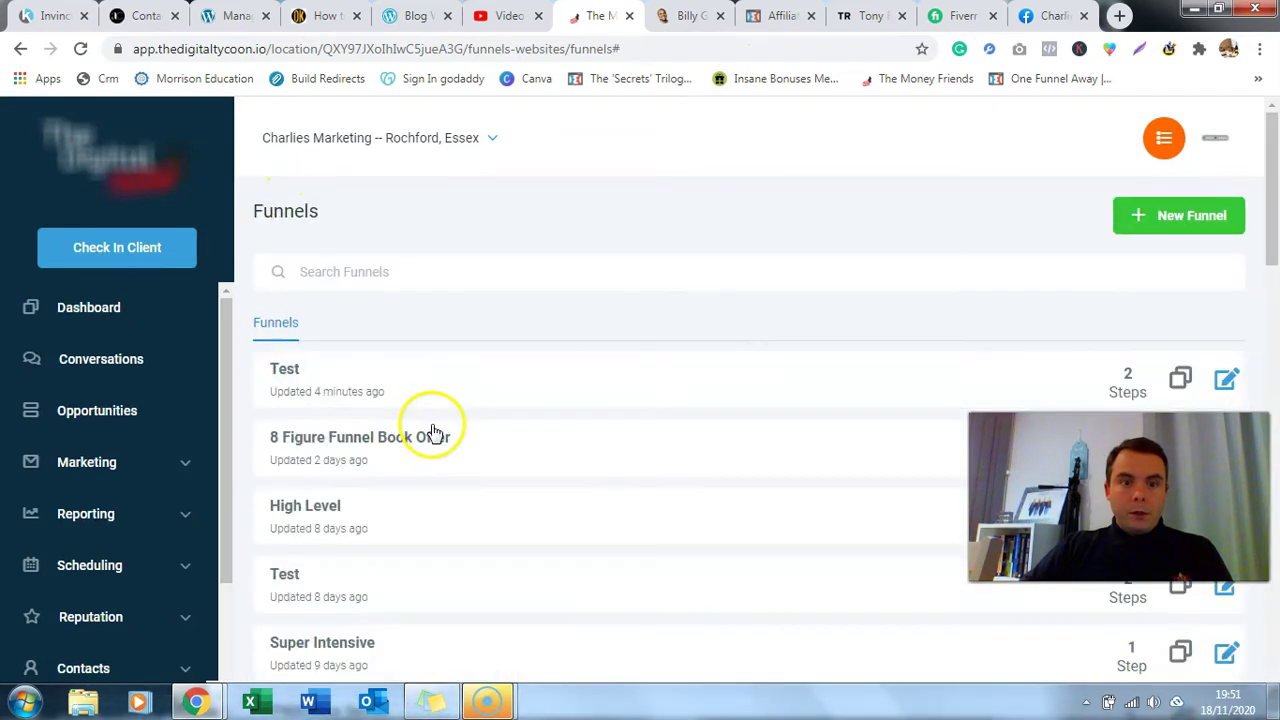
{"action": "left_click", "coordinate": [284, 370]}
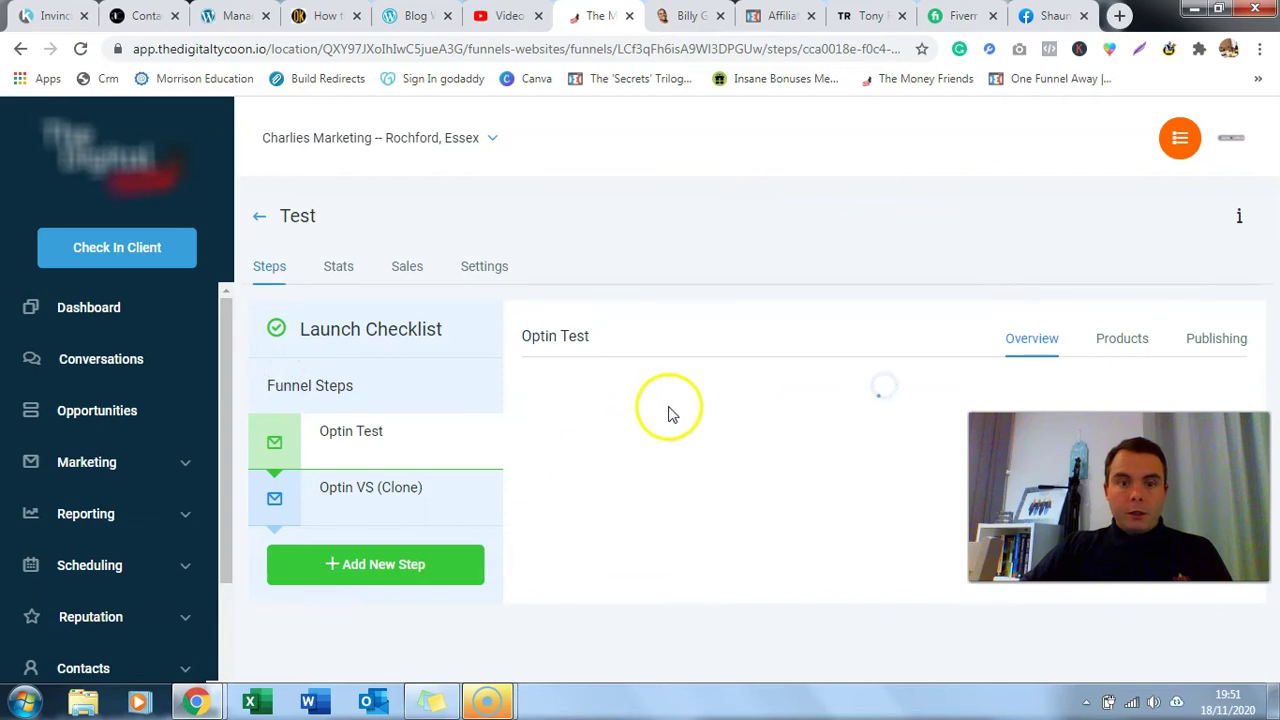
{"action": "left_click", "coordinate": [369, 495]}
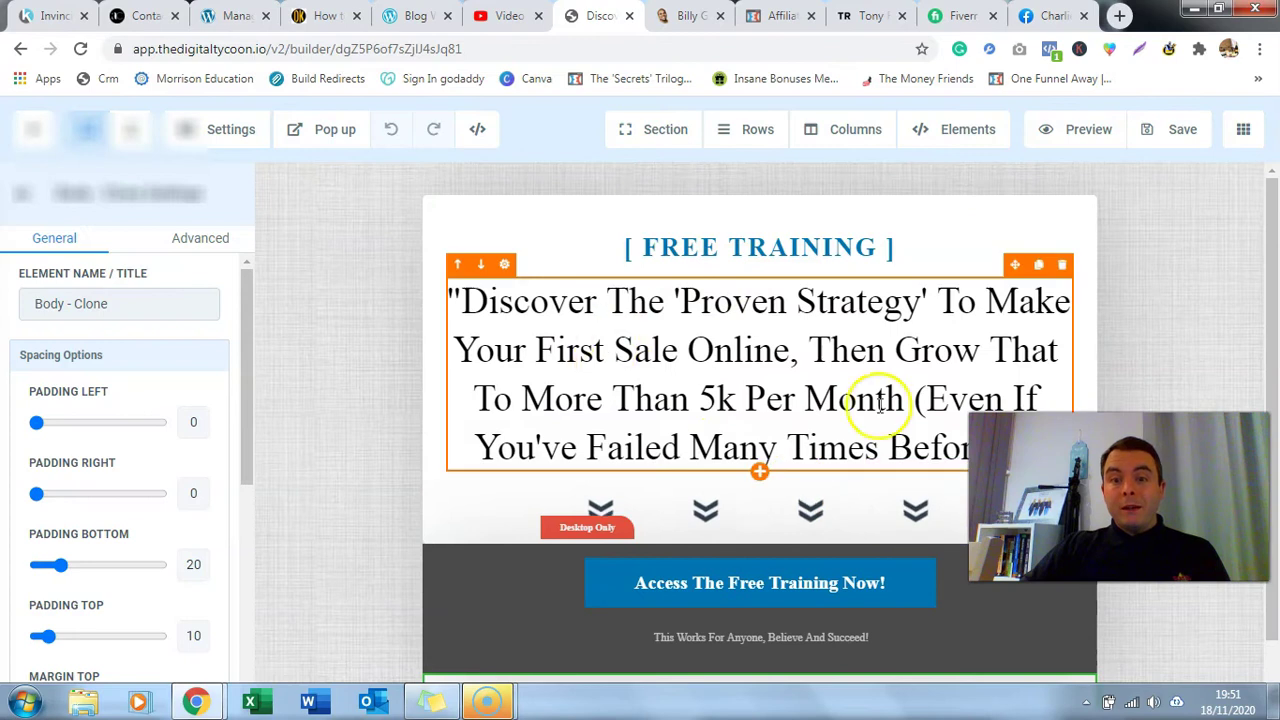
- Examine the cloned page's Access The Free Training Now! button settings and its pop-up opt-in form
{"action": "left_click", "coordinate": [743, 587]}
{"action": "scroll", "coordinate": [950, 345], "scroll_direction": "down", "scroll_amount": 1}
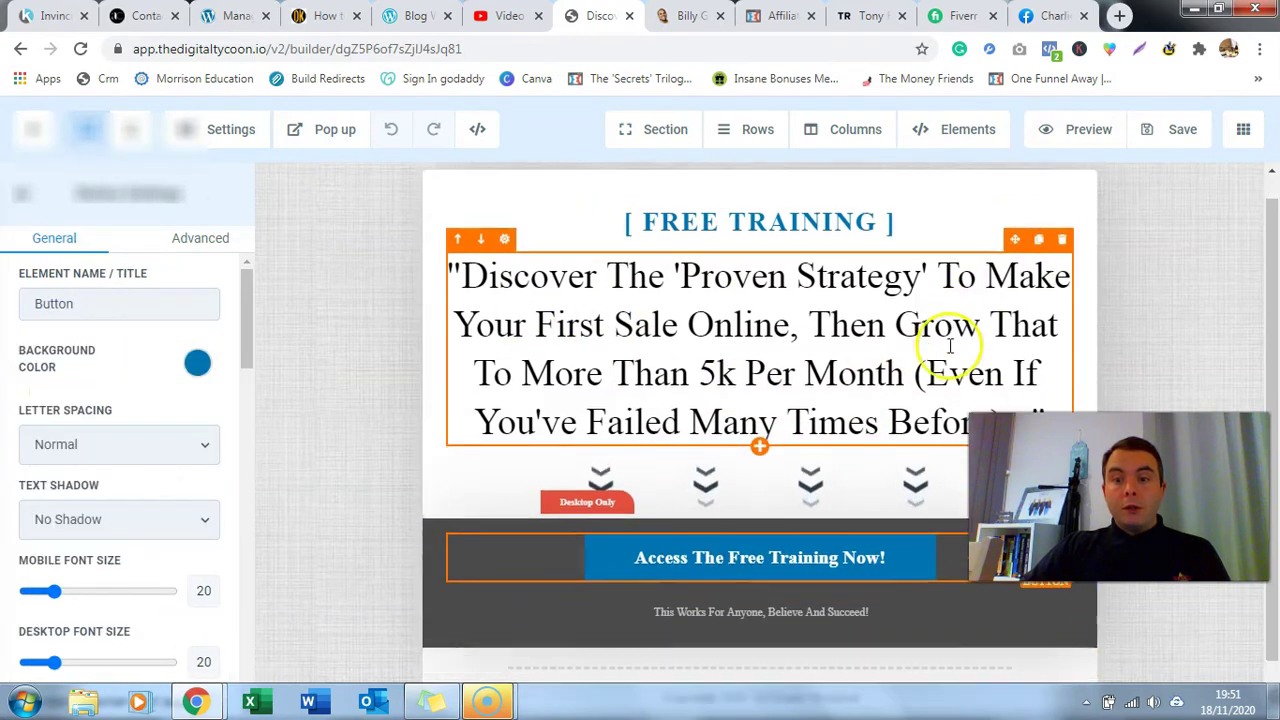
{"action": "scroll", "coordinate": [949, 345], "scroll_direction": "down", "scroll_amount": 1}
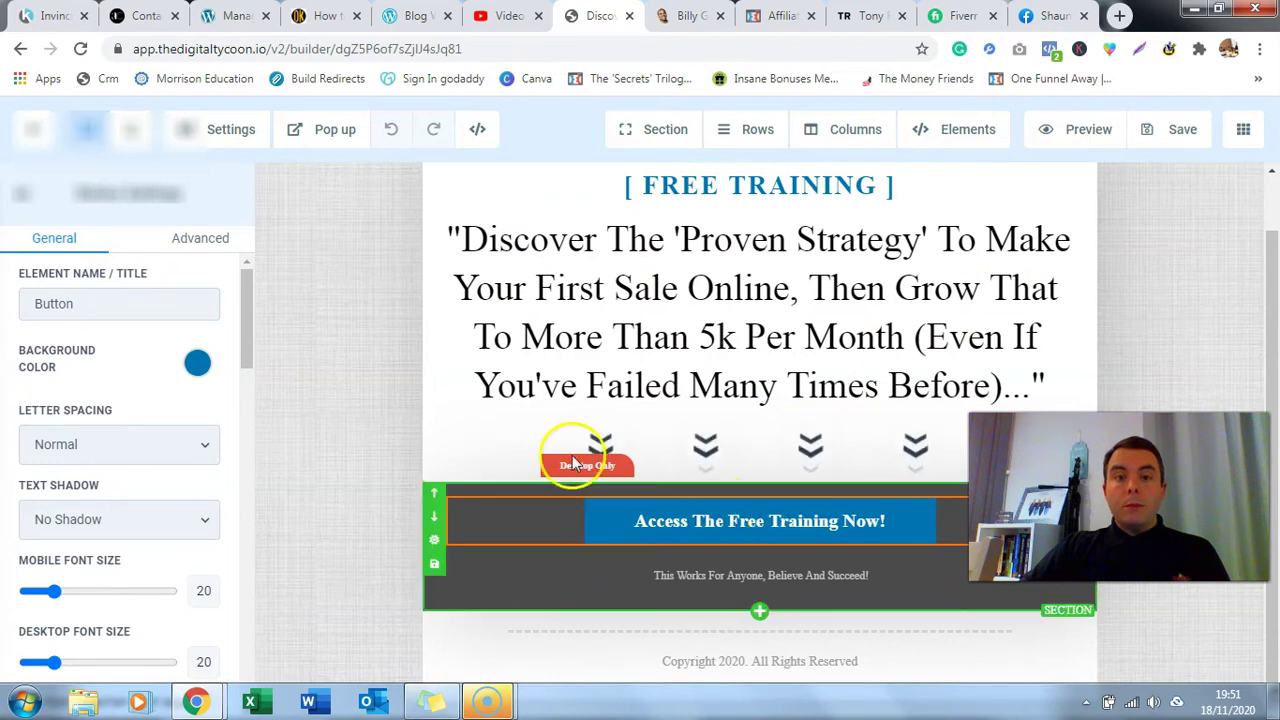
{"action": "left_click", "coordinate": [325, 137]}
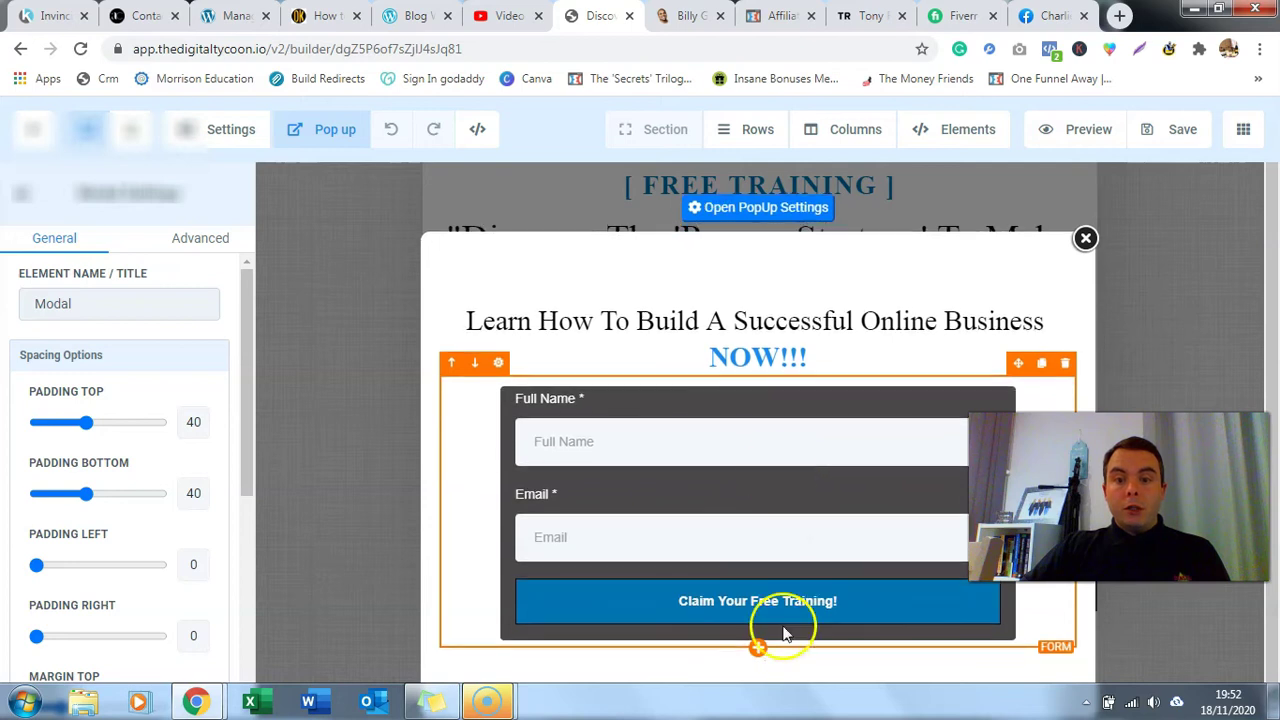
{"action": "left_click", "coordinate": [759, 648]}
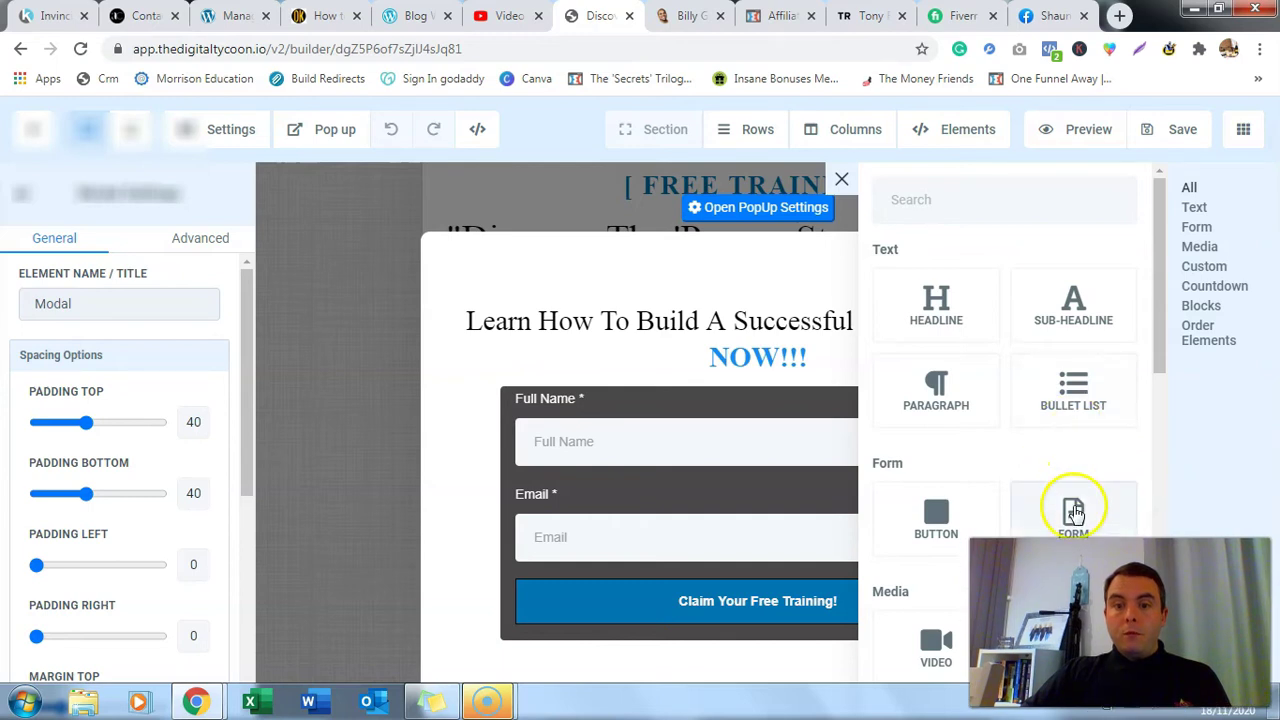
{"action": "left_click", "coordinate": [364, 276]}
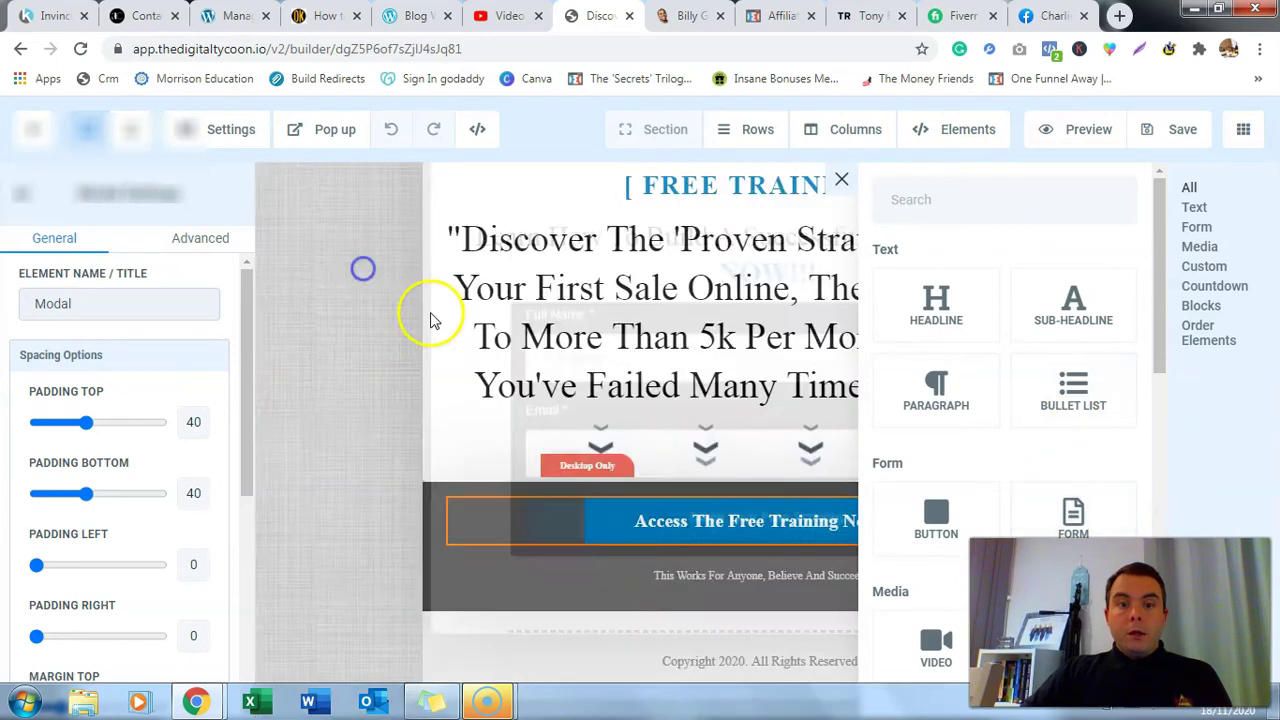
{"action": "left_click", "coordinate": [651, 420]}
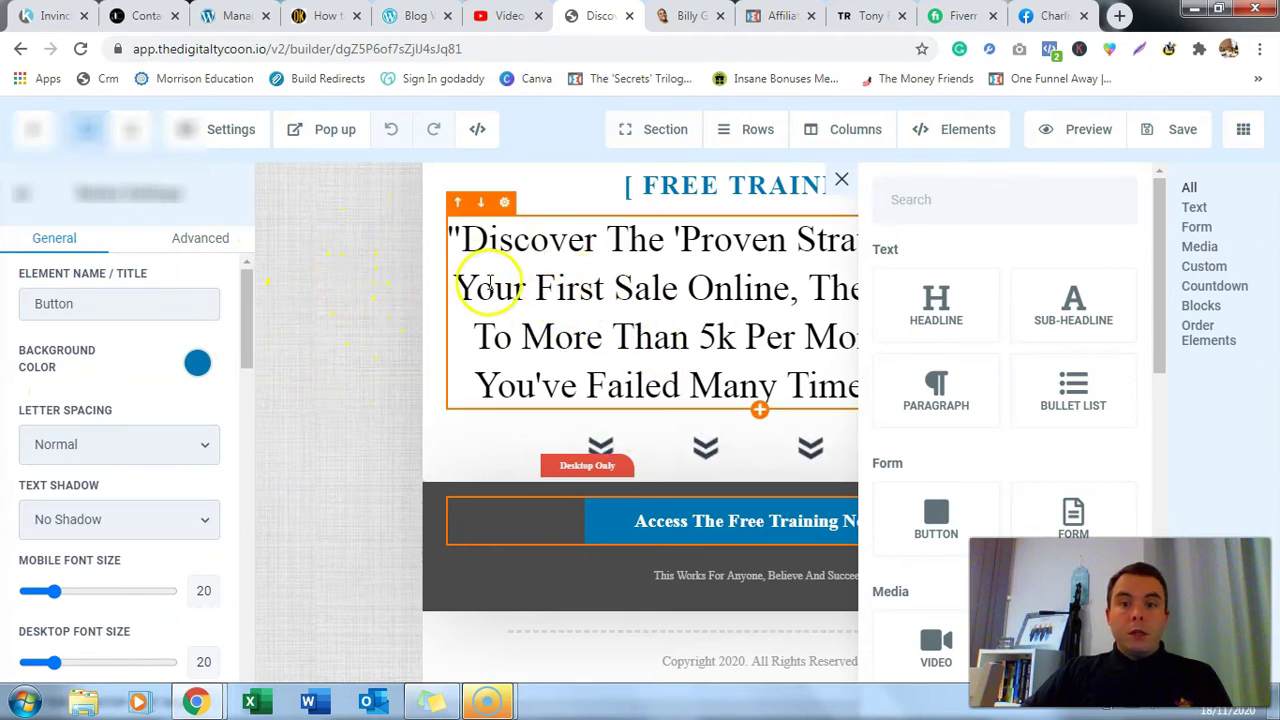
- Leave the page editor and open the Triggers list for the Charlies Marketing location
{"action": "left_click", "coordinate": [36, 140]}
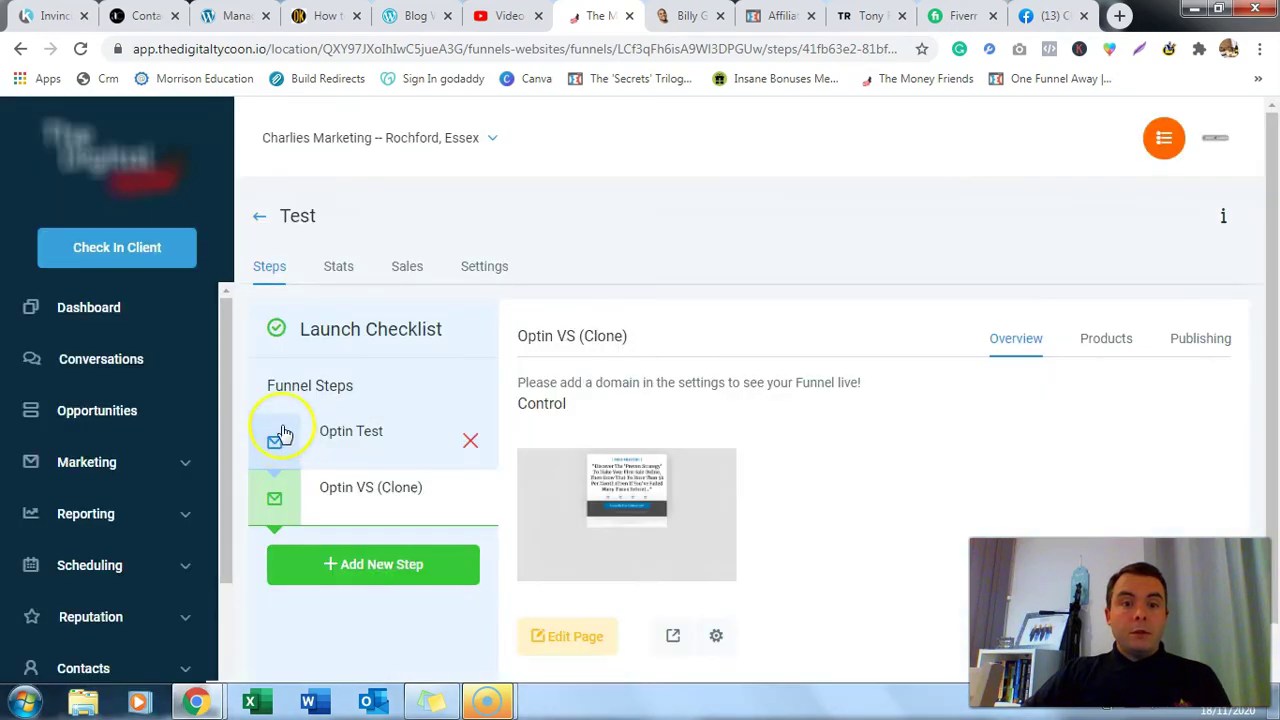
{"action": "scroll", "coordinate": [128, 452], "scroll_direction": "down", "scroll_amount": 1}
{"action": "scroll", "coordinate": [128, 452], "scroll_direction": "down", "scroll_amount": 1}
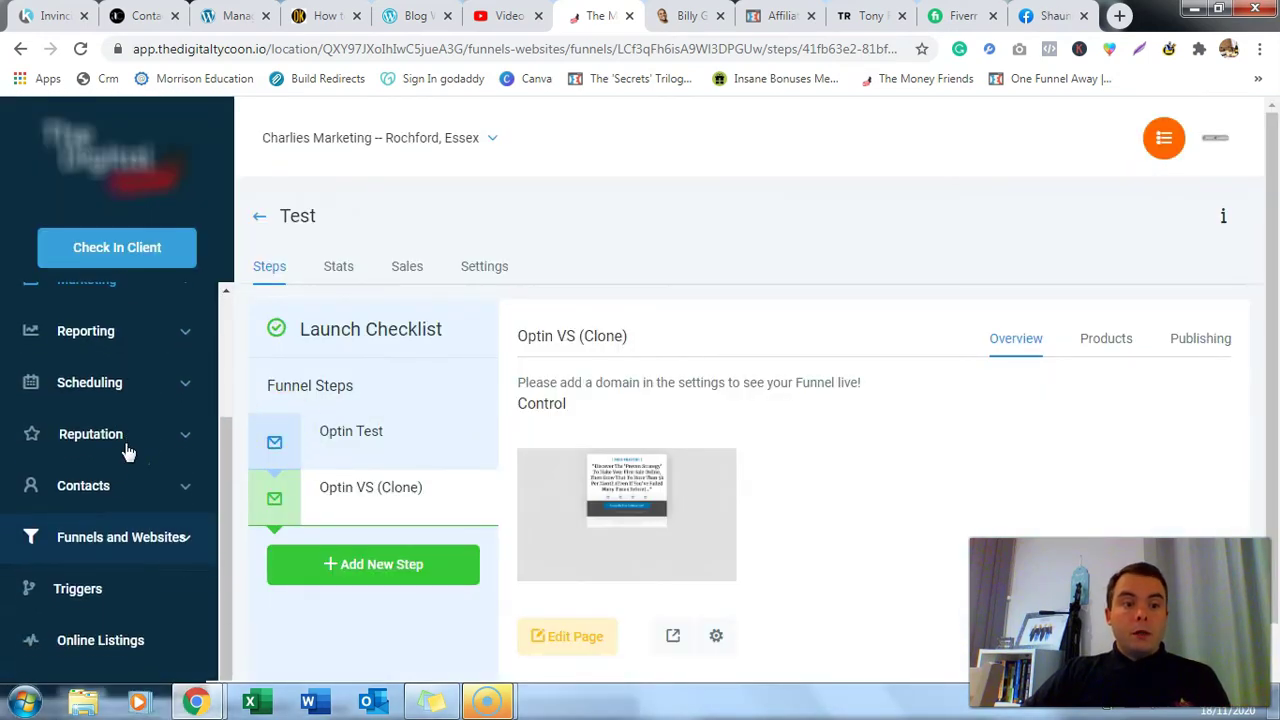
{"action": "scroll", "coordinate": [143, 600], "scroll_direction": "down", "scroll_amount": 2}
{"action": "left_click", "coordinate": [78, 589]}
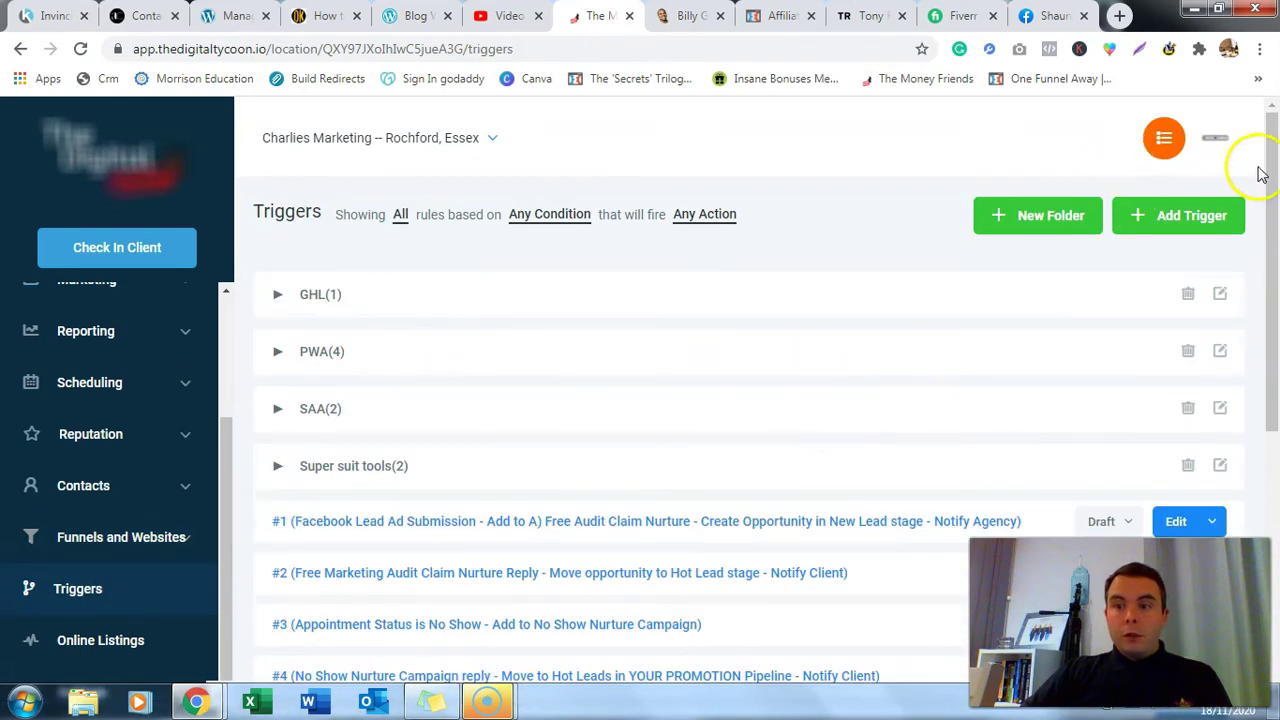
- Create a new trigger named Test without assigning a folder
{"action": "left_click", "coordinate": [1177, 214]}
{"action": "left_click", "coordinate": [401, 279]}
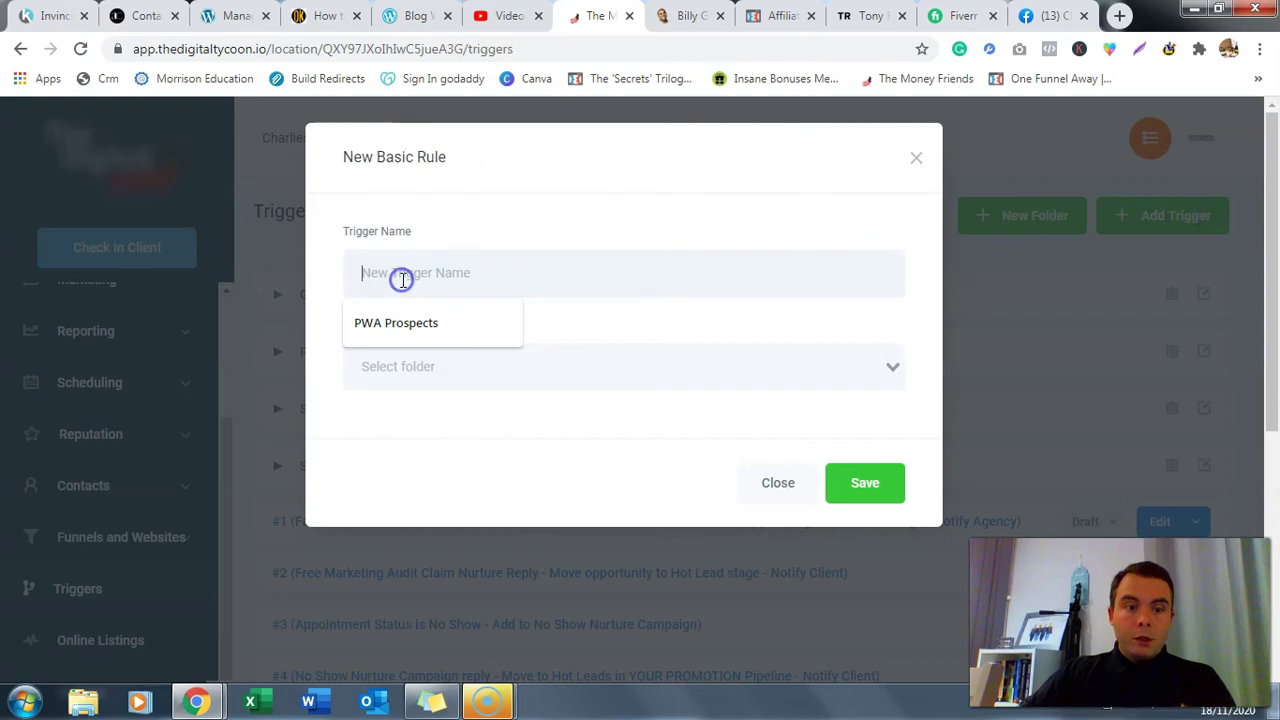
{"action": "type", "text": "Test"}
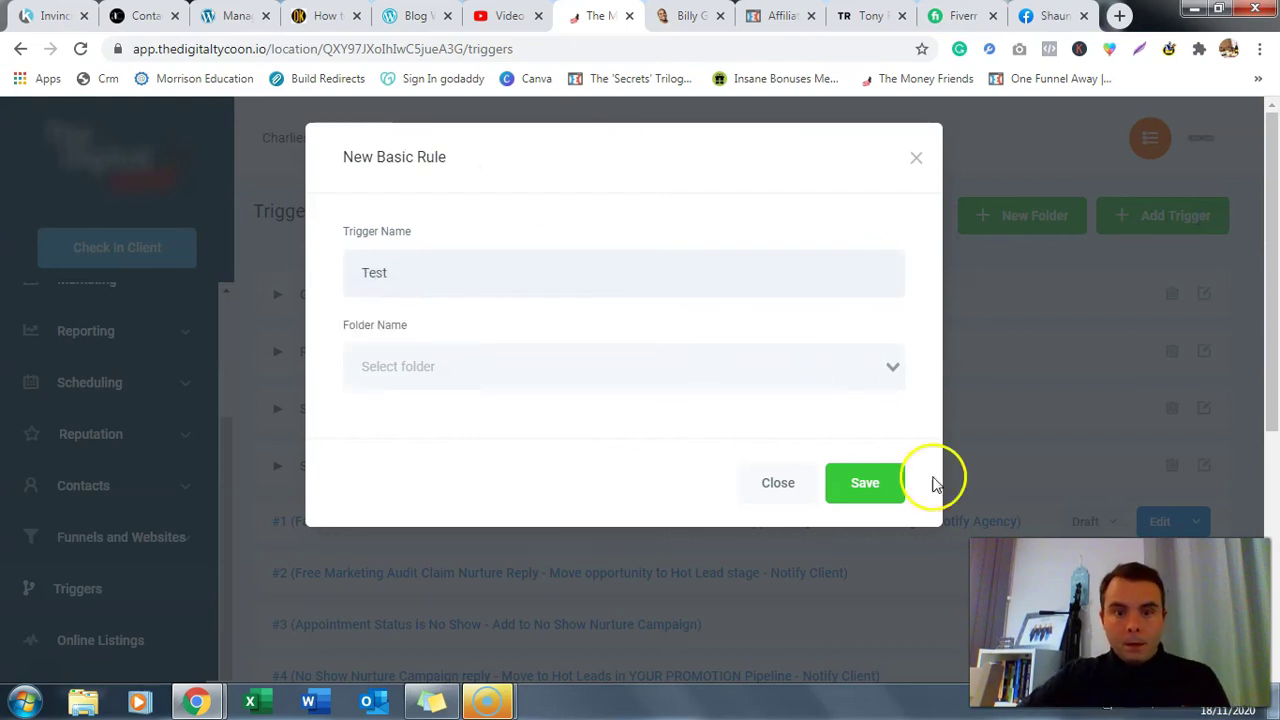
{"action": "left_click", "coordinate": [860, 505]}
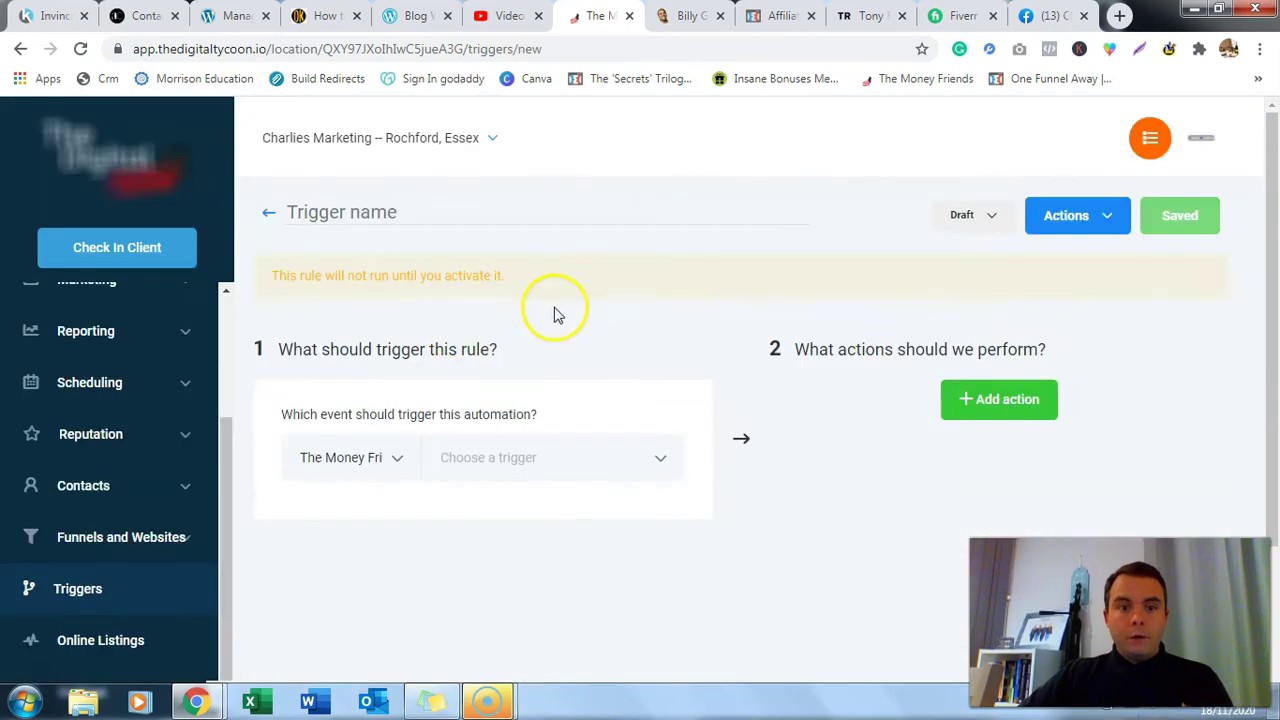
- Set Form Submitted as the event that starts the Test trigger
{"action": "left_click", "coordinate": [654, 460]}
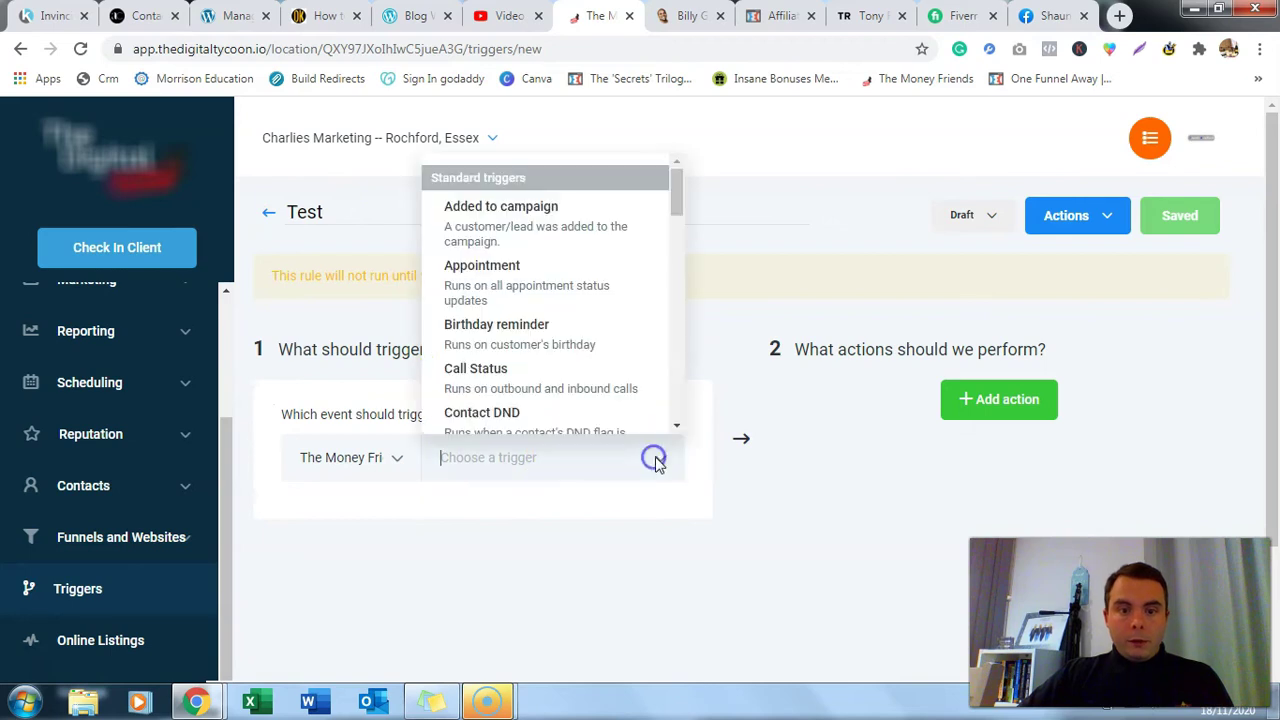
{"action": "scroll", "coordinate": [620, 360], "scroll_direction": "down", "scroll_amount": 2}
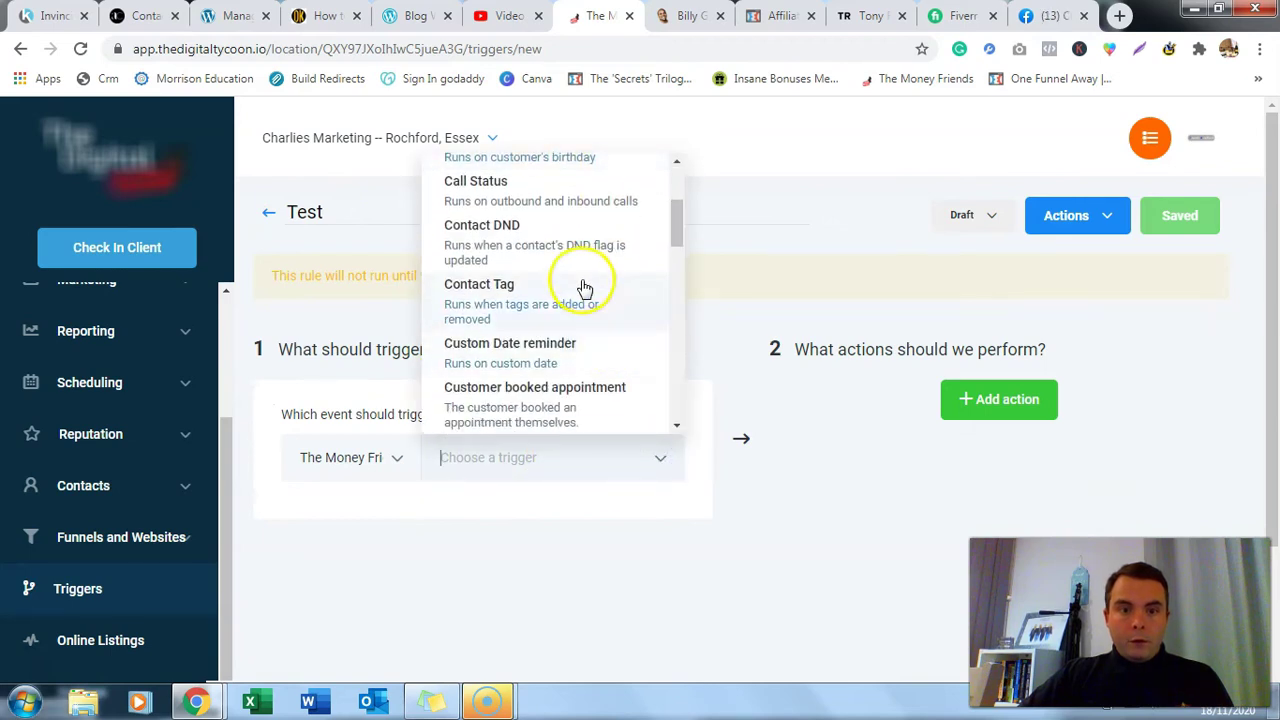
{"action": "scroll", "coordinate": [586, 286], "scroll_direction": "down", "scroll_amount": 1}
{"action": "scroll", "coordinate": [586, 294], "scroll_direction": "down", "scroll_amount": 3}
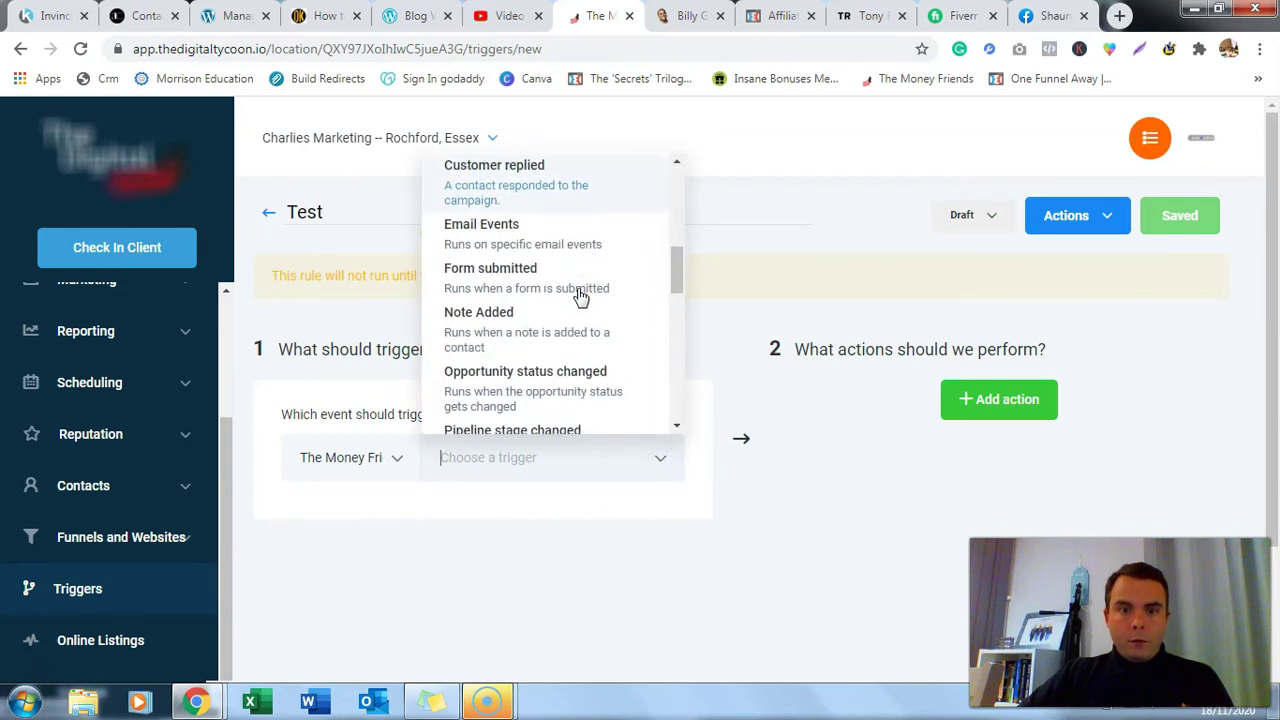
{"action": "left_click", "coordinate": [498, 280]}
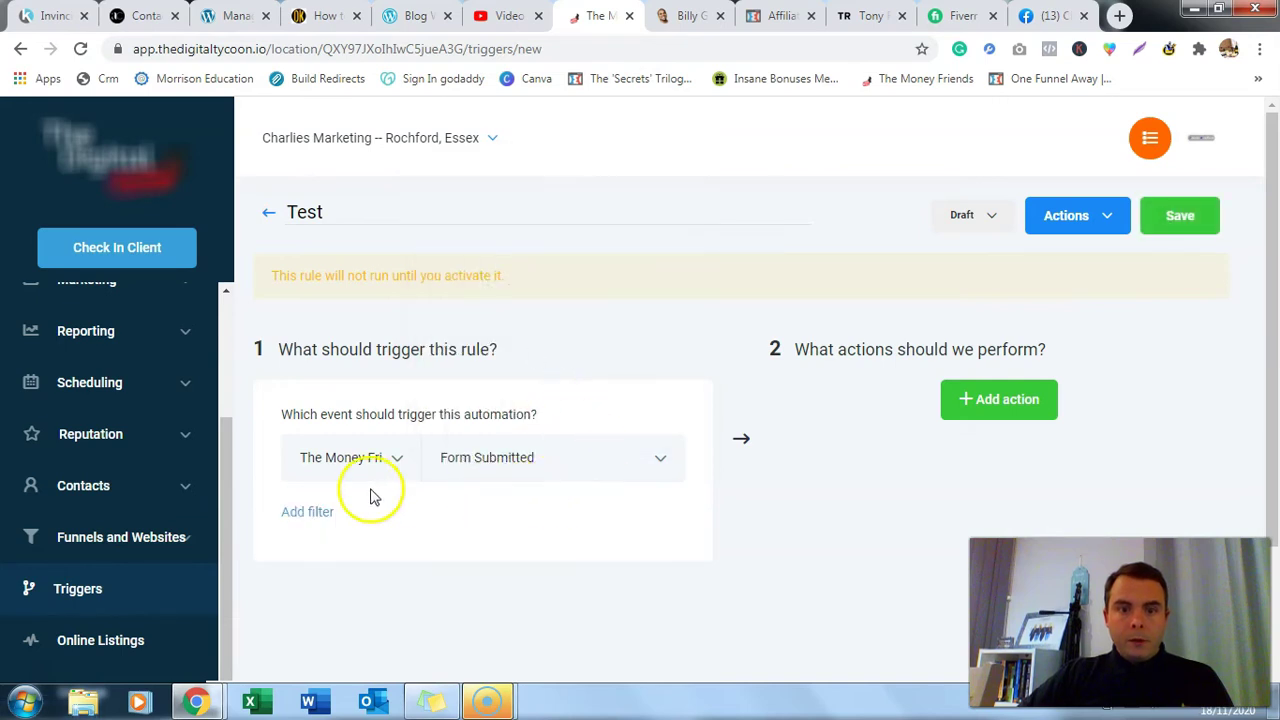
- Add a Form Is filter to the trigger and choose the Test form
{"action": "left_click", "coordinate": [313, 514]}
{"action": "scroll", "coordinate": [449, 520], "scroll_direction": "down", "scroll_amount": 1}
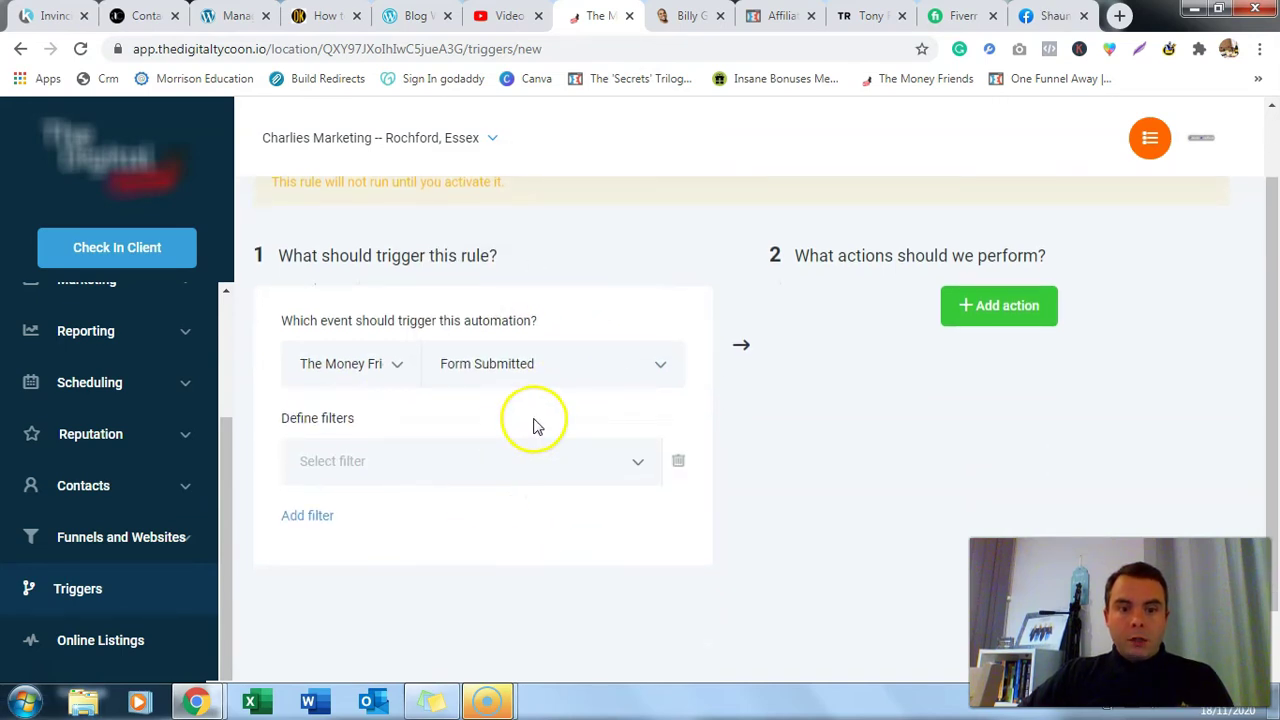
{"action": "left_click", "coordinate": [639, 466]}
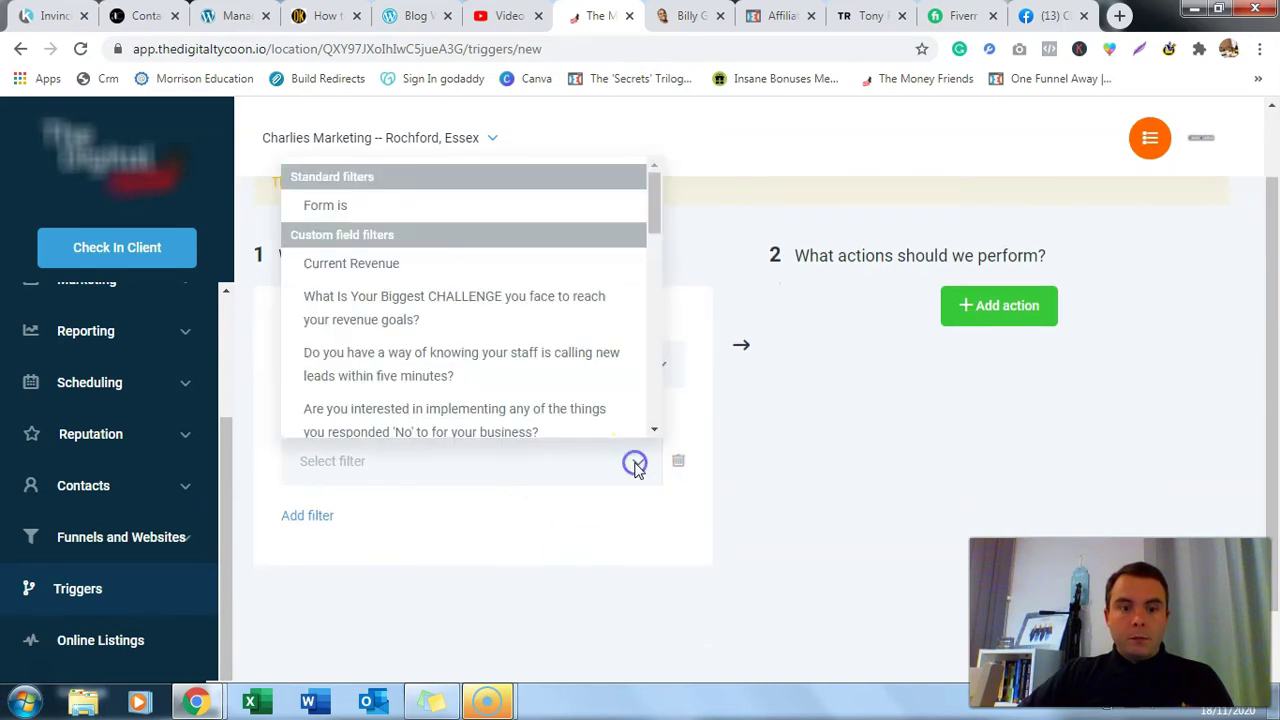
{"action": "left_click", "coordinate": [384, 204]}
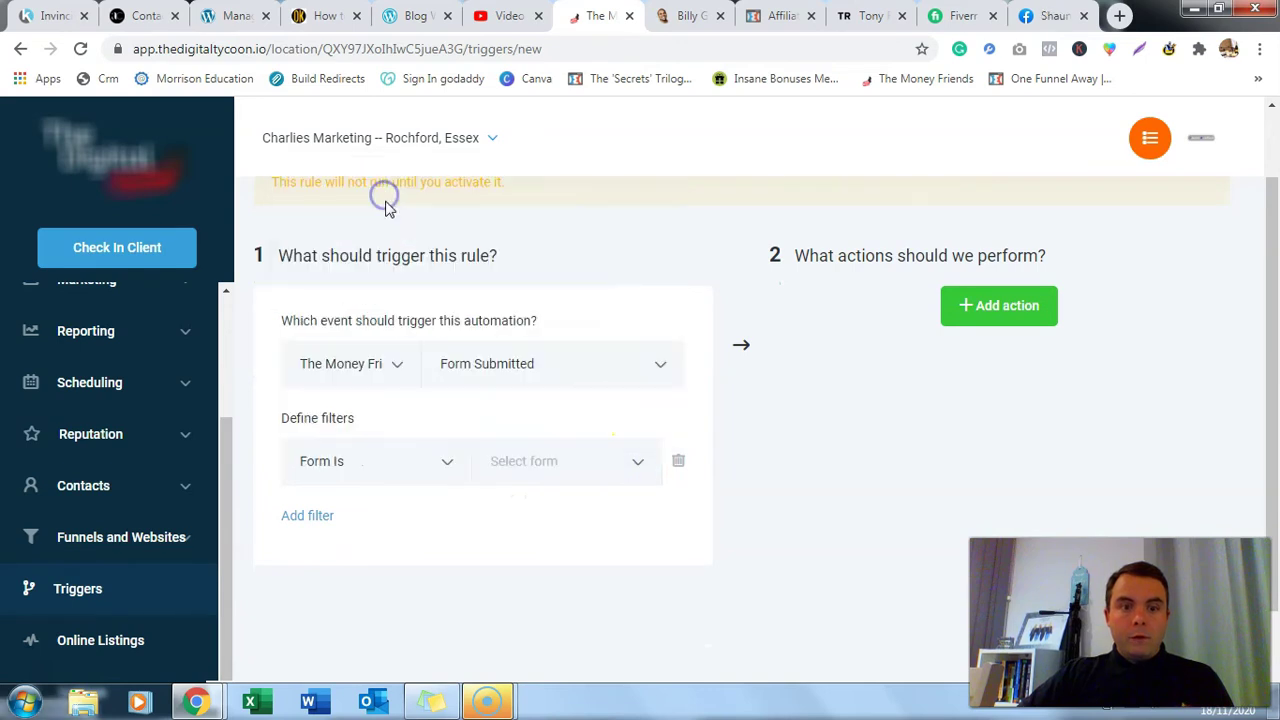
{"action": "left_click", "coordinate": [624, 460]}
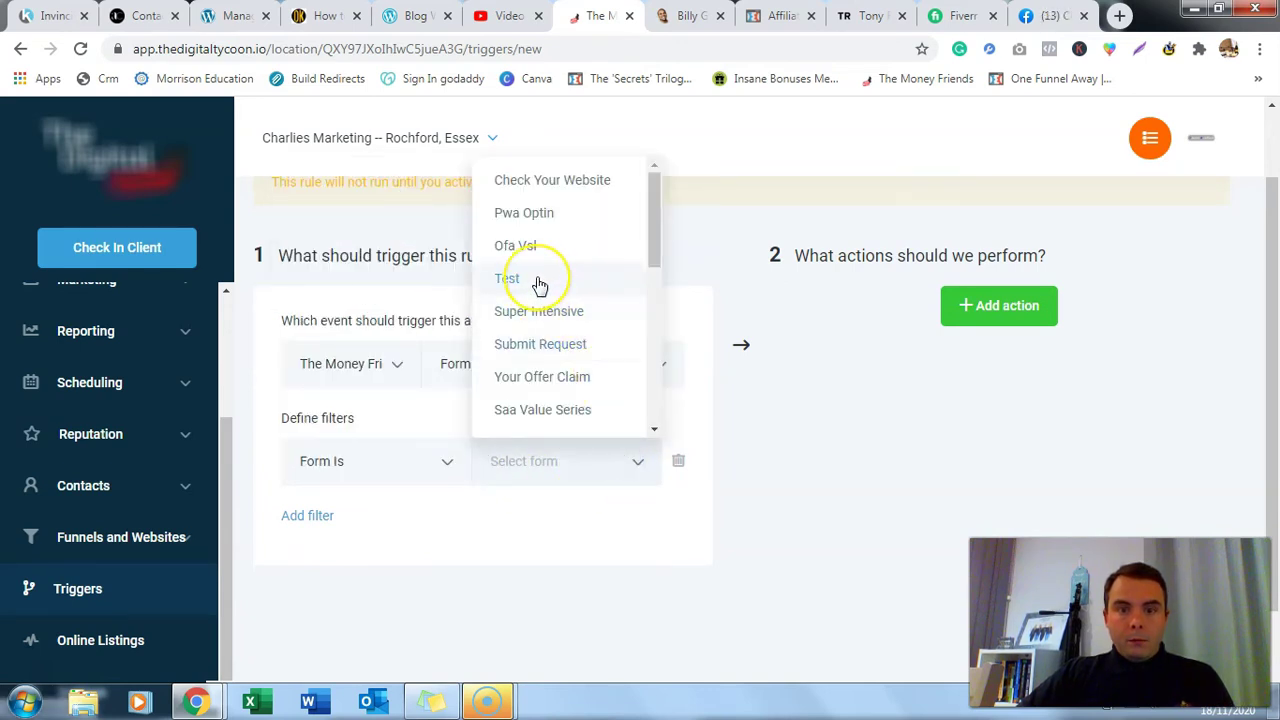
{"action": "scroll", "coordinate": [543, 288], "scroll_direction": "up", "scroll_amount": 2}
{"action": "scroll", "coordinate": [565, 395], "scroll_direction": "down", "scroll_amount": 3}
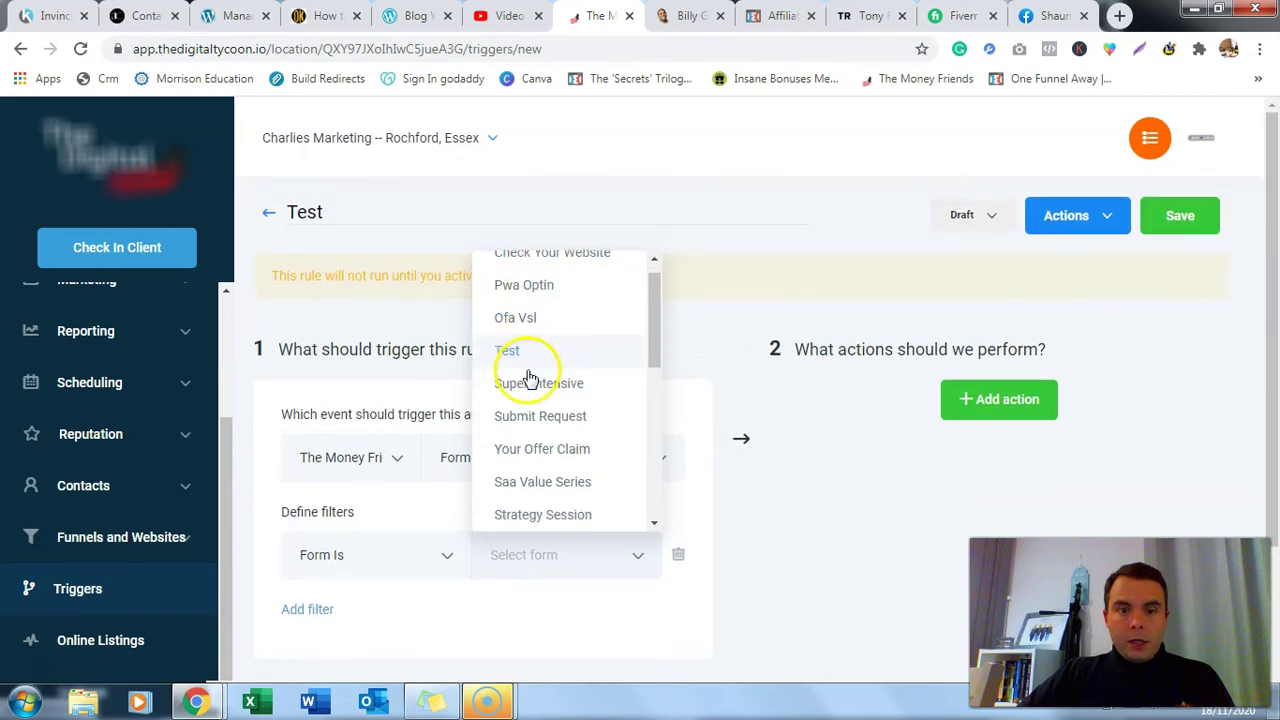
{"action": "scroll", "coordinate": [551, 386], "scroll_direction": "up", "scroll_amount": 3}
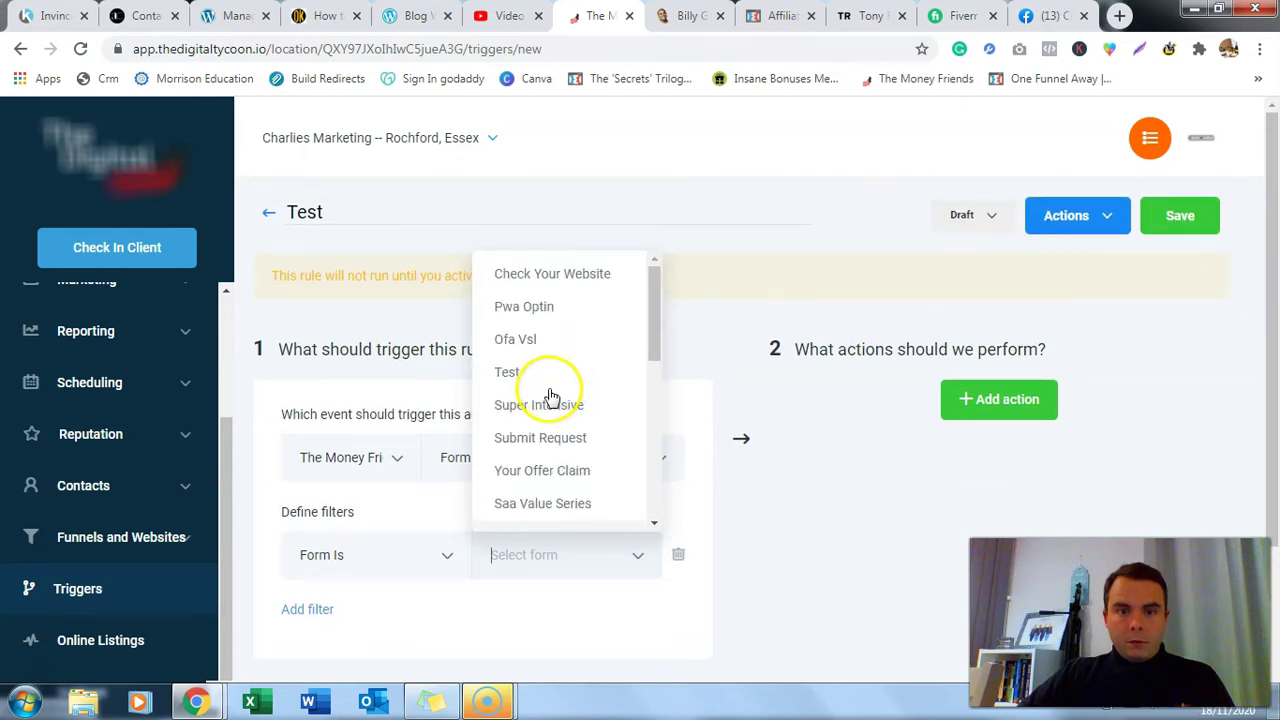
{"action": "left_click", "coordinate": [503, 364]}
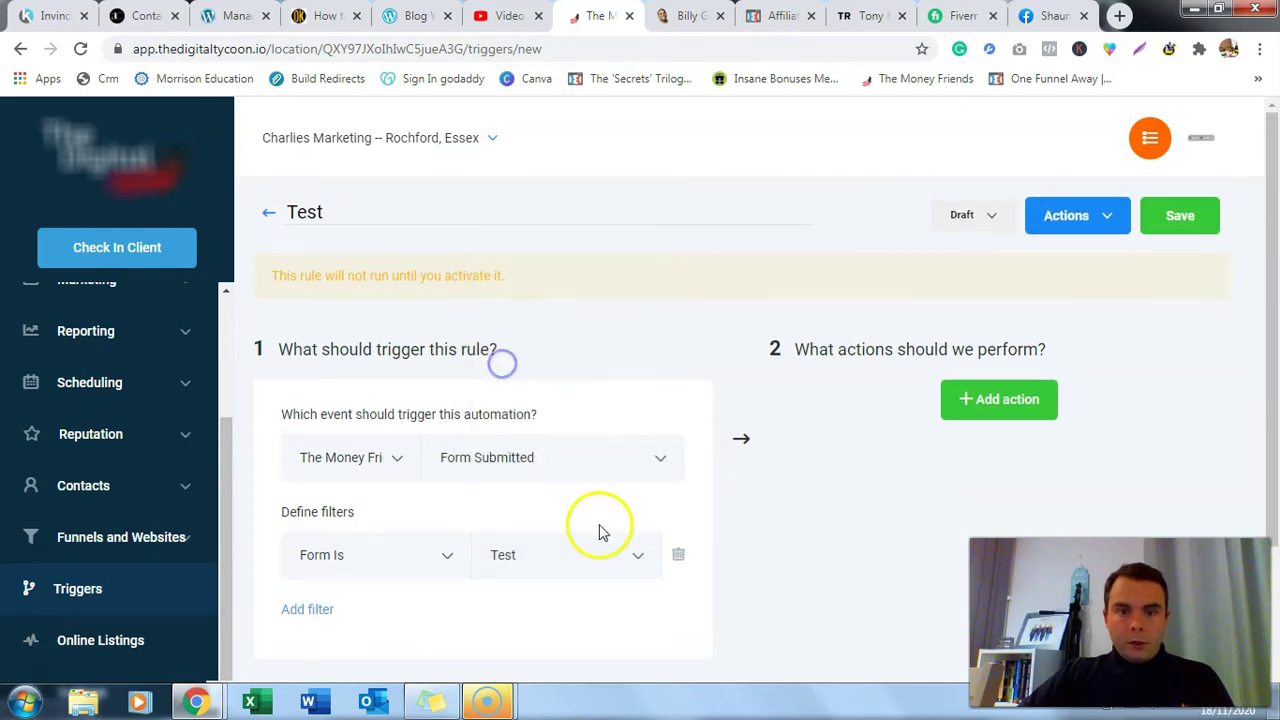
- Add an Add Contact Tag action to the trigger with a new tag named test
{"action": "left_click", "coordinate": [975, 400]}
{"action": "scroll", "coordinate": [1203, 380], "scroll_direction": "down", "scroll_amount": 2}
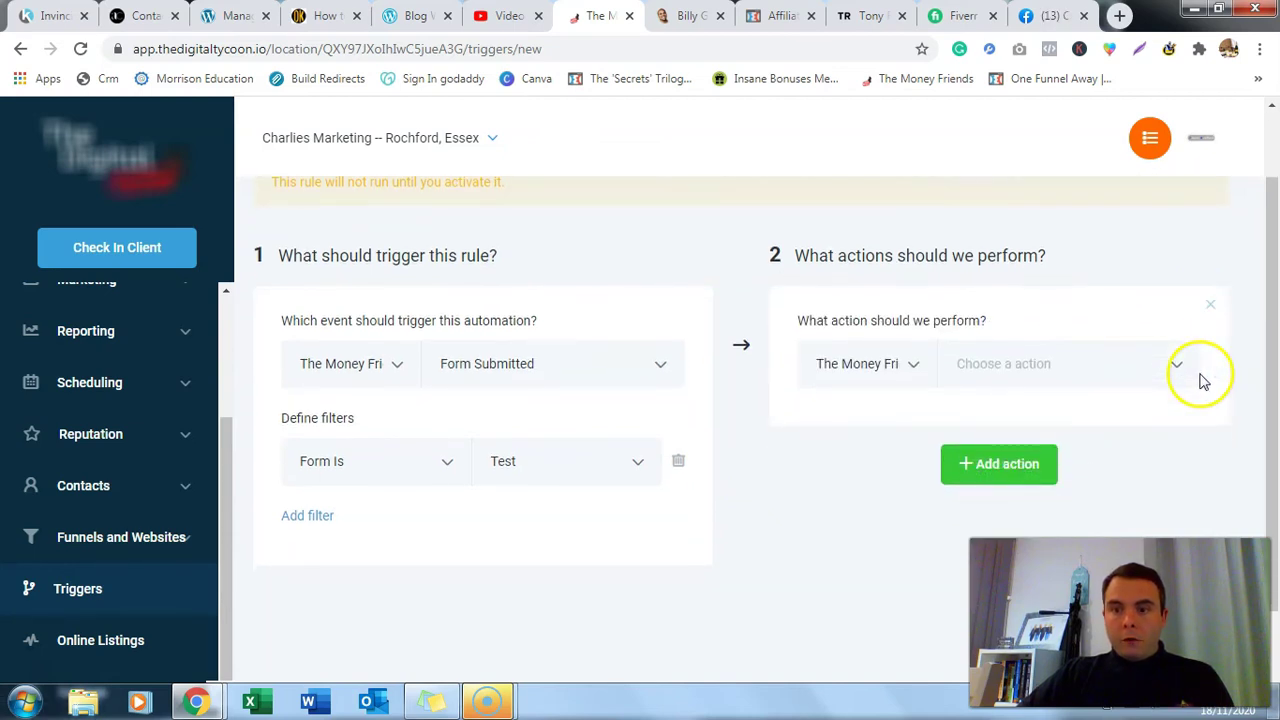
{"action": "left_click", "coordinate": [1180, 364]}
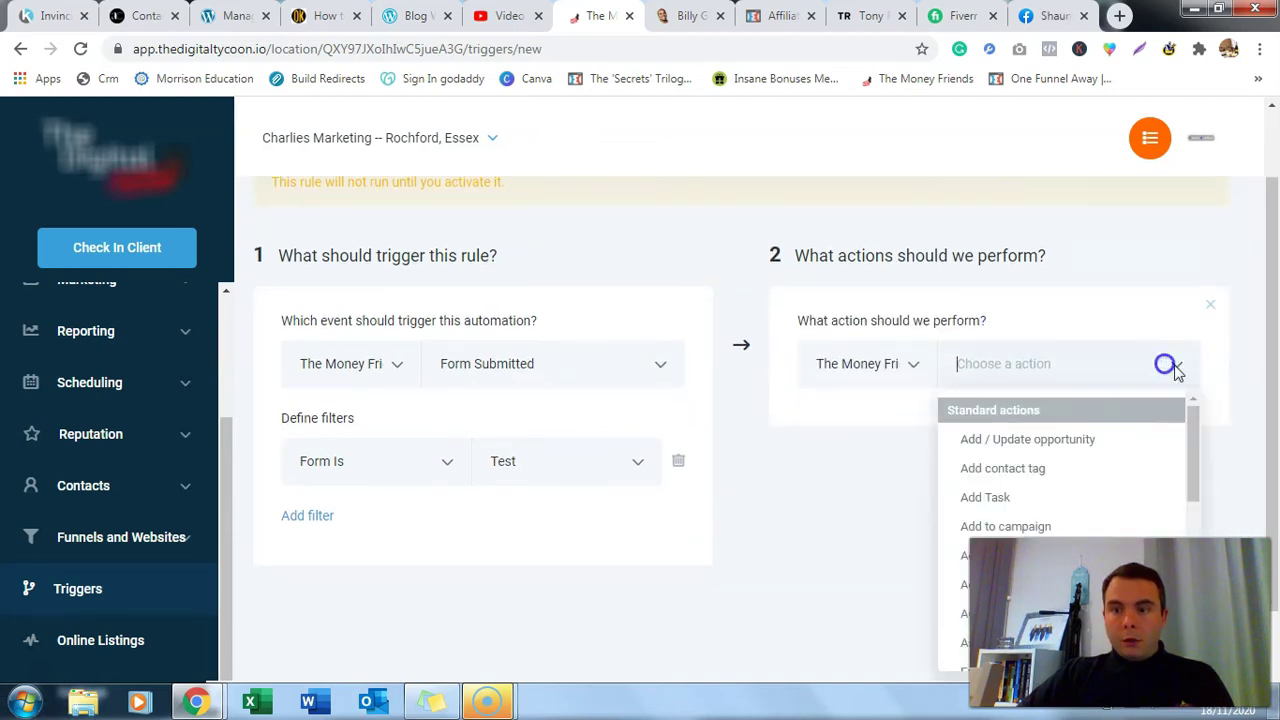
{"action": "left_click", "coordinate": [1031, 469]}
{"action": "left_click", "coordinate": [869, 460]}
{"action": "type", "text": "Test"}
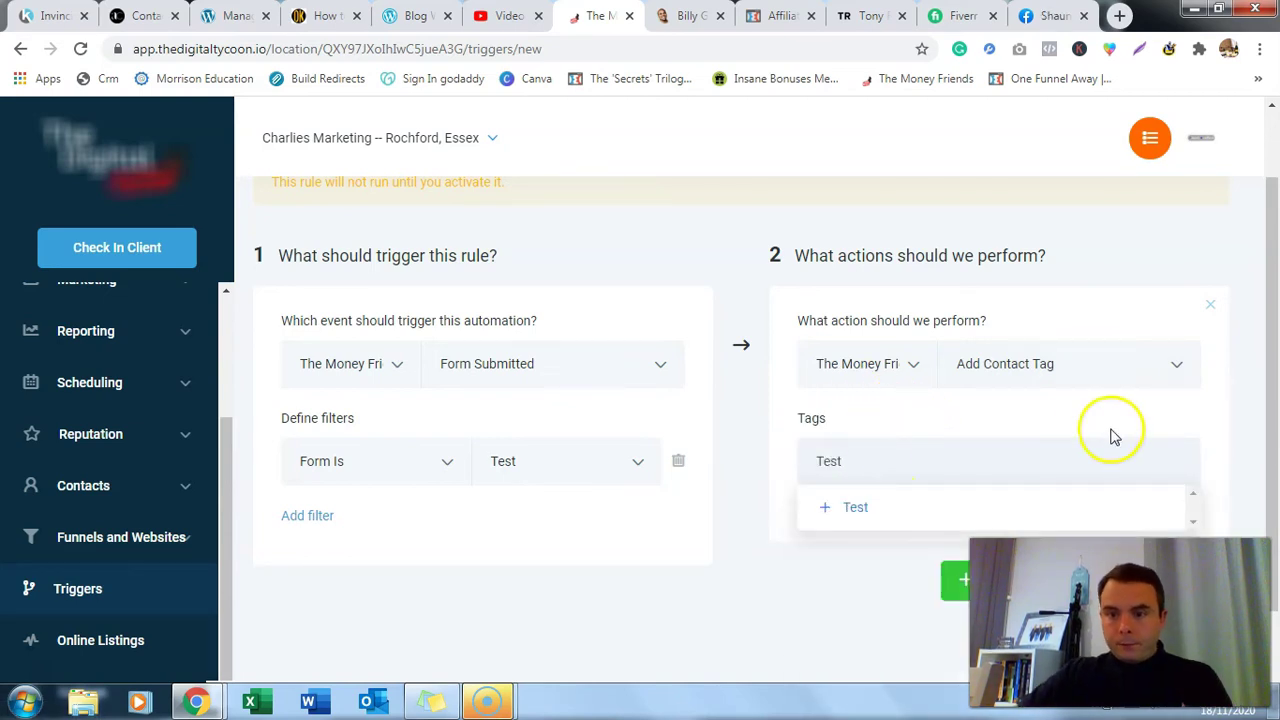
{"action": "scroll", "coordinate": [1113, 437], "scroll_direction": "down", "scroll_amount": 1}
{"action": "left_click", "coordinate": [857, 379]}
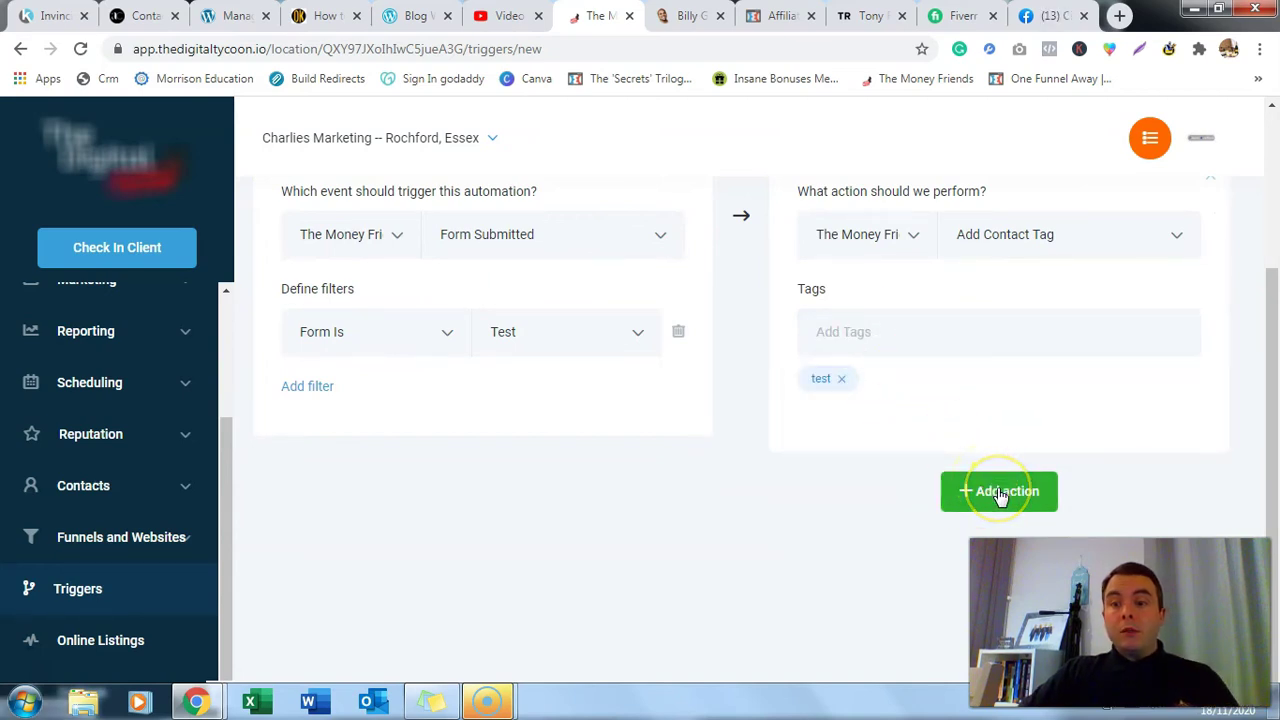
- Add a second trigger action of the type Add To Campaign
{"action": "left_click", "coordinate": [988, 497]}
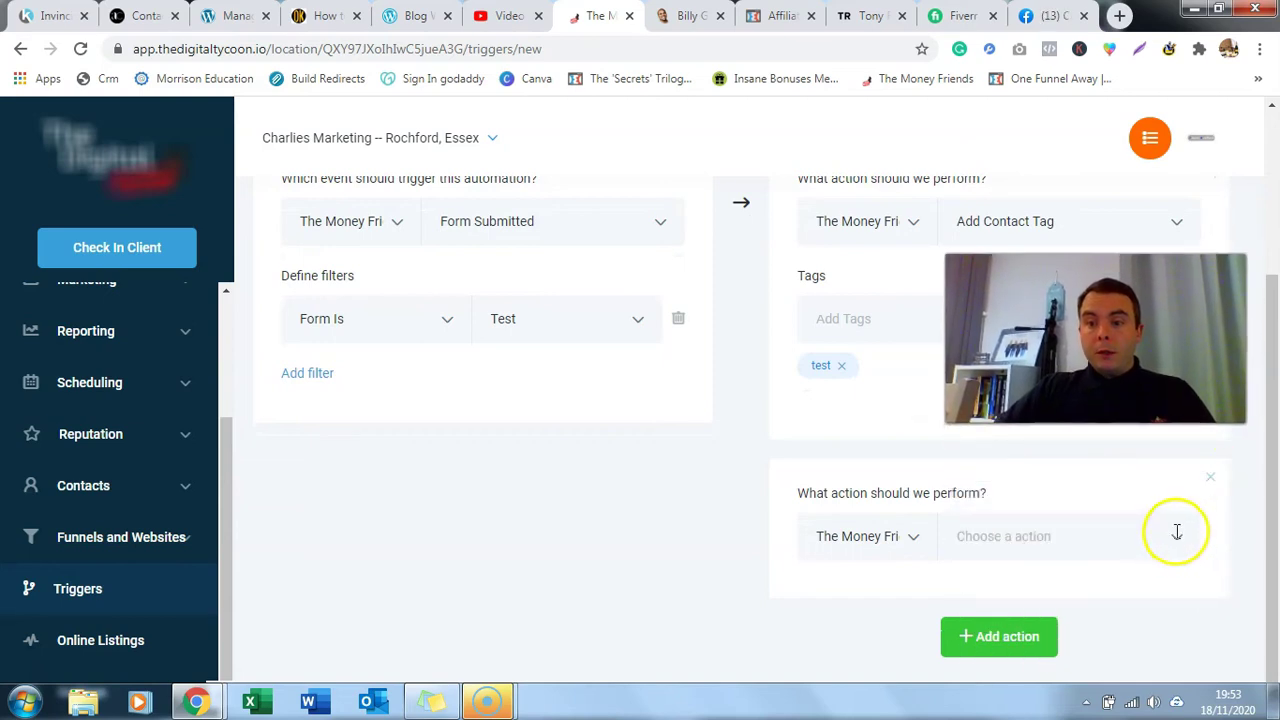
{"action": "left_click", "coordinate": [1181, 542]}
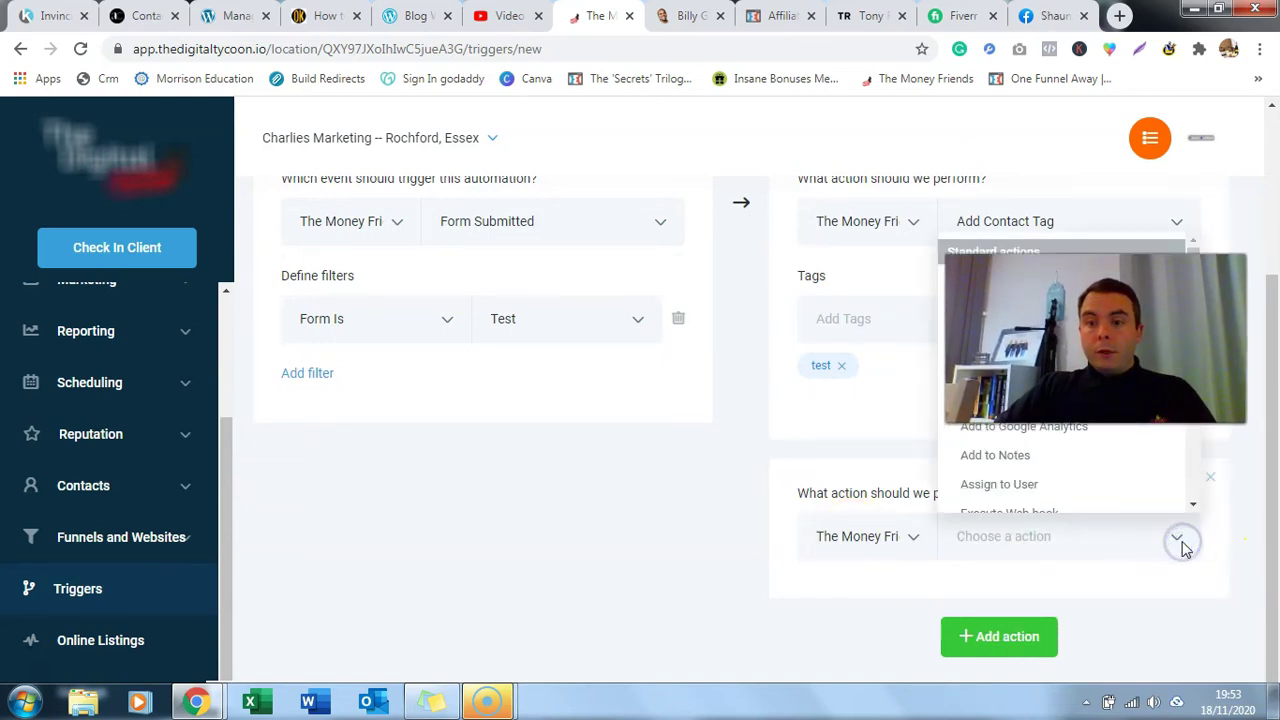
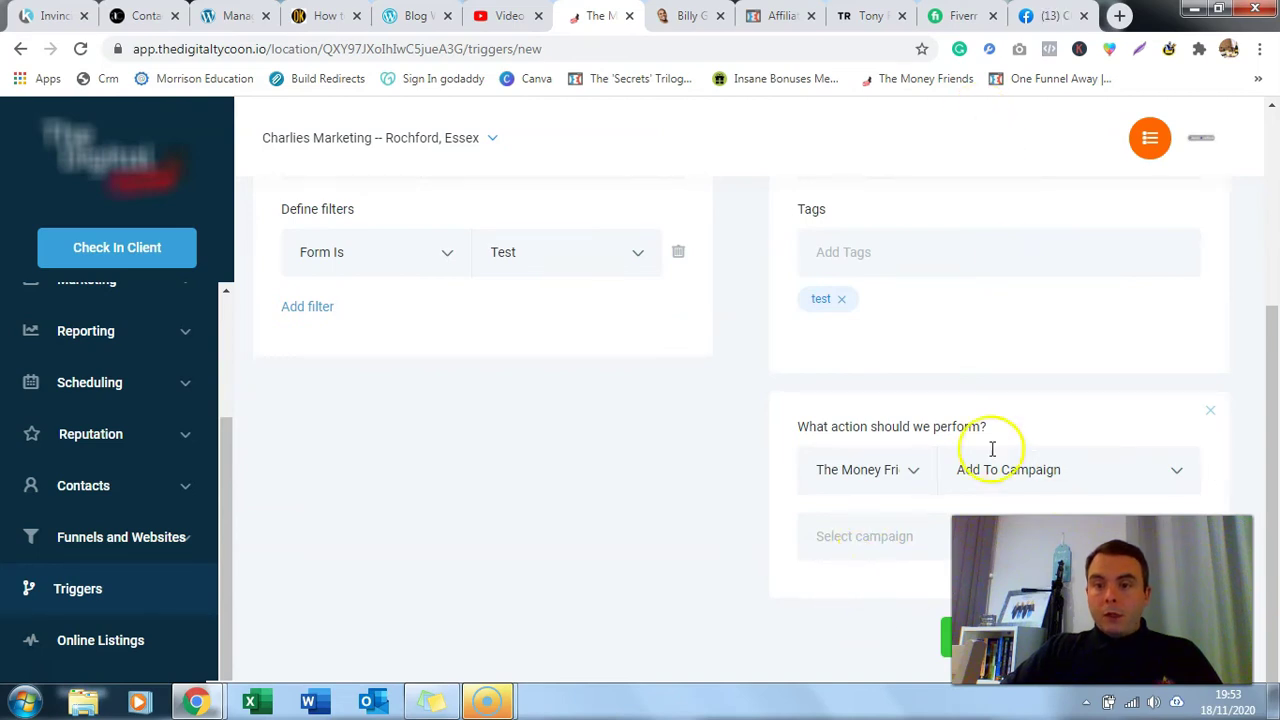
- Leave the Test trigger without saving it and open the marketing Campaigns list
{"action": "scroll", "coordinate": [1113, 437], "scroll_direction": "up", "scroll_amount": 3}
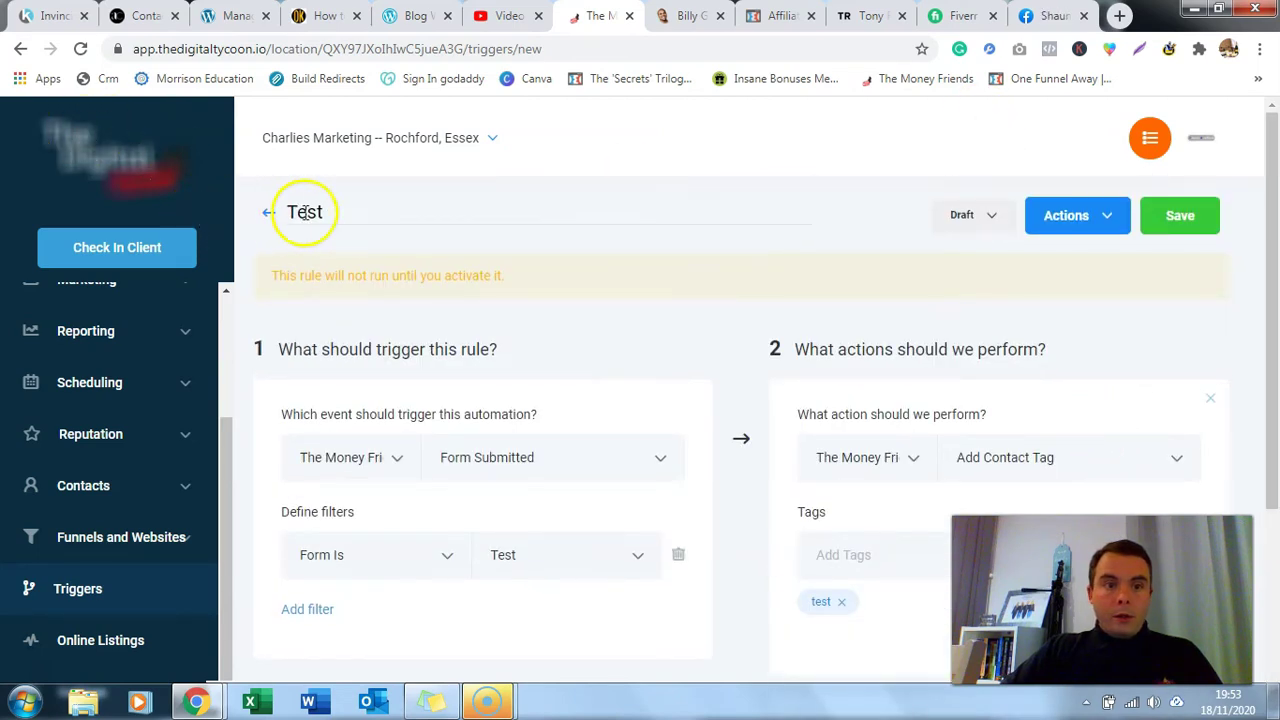
{"action": "left_click", "coordinate": [267, 214]}
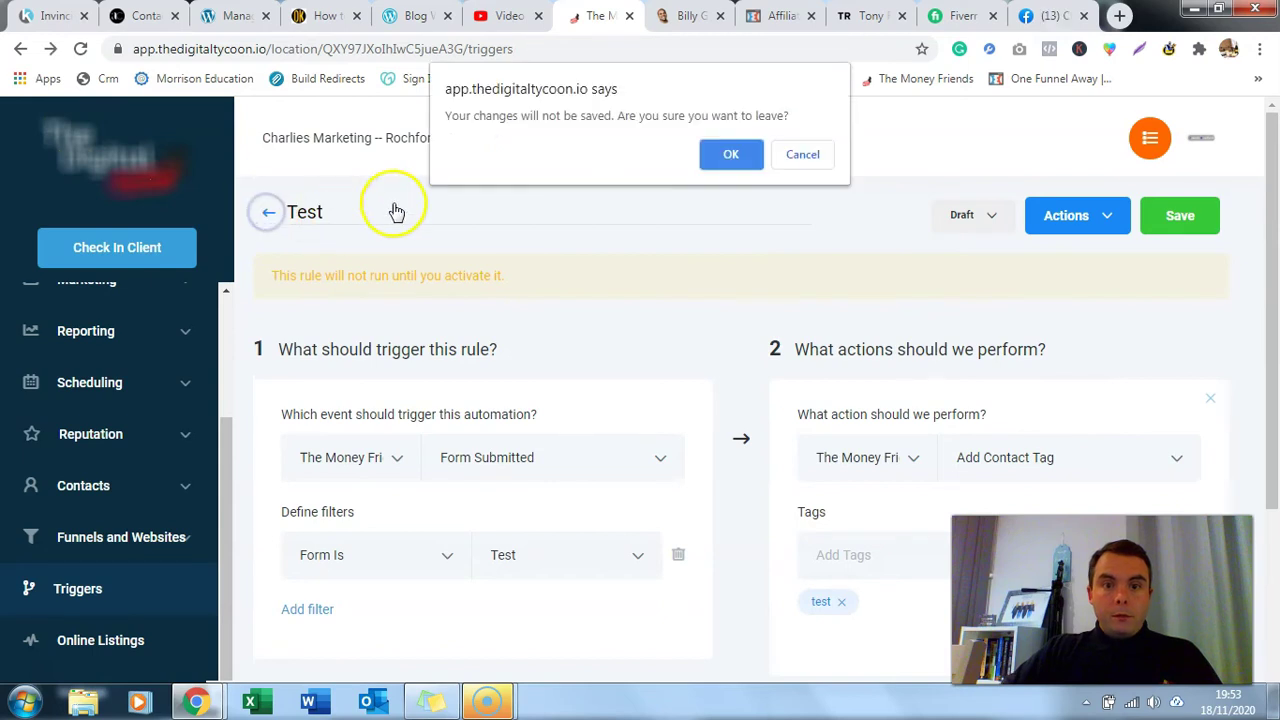
{"action": "left_click", "coordinate": [729, 163]}
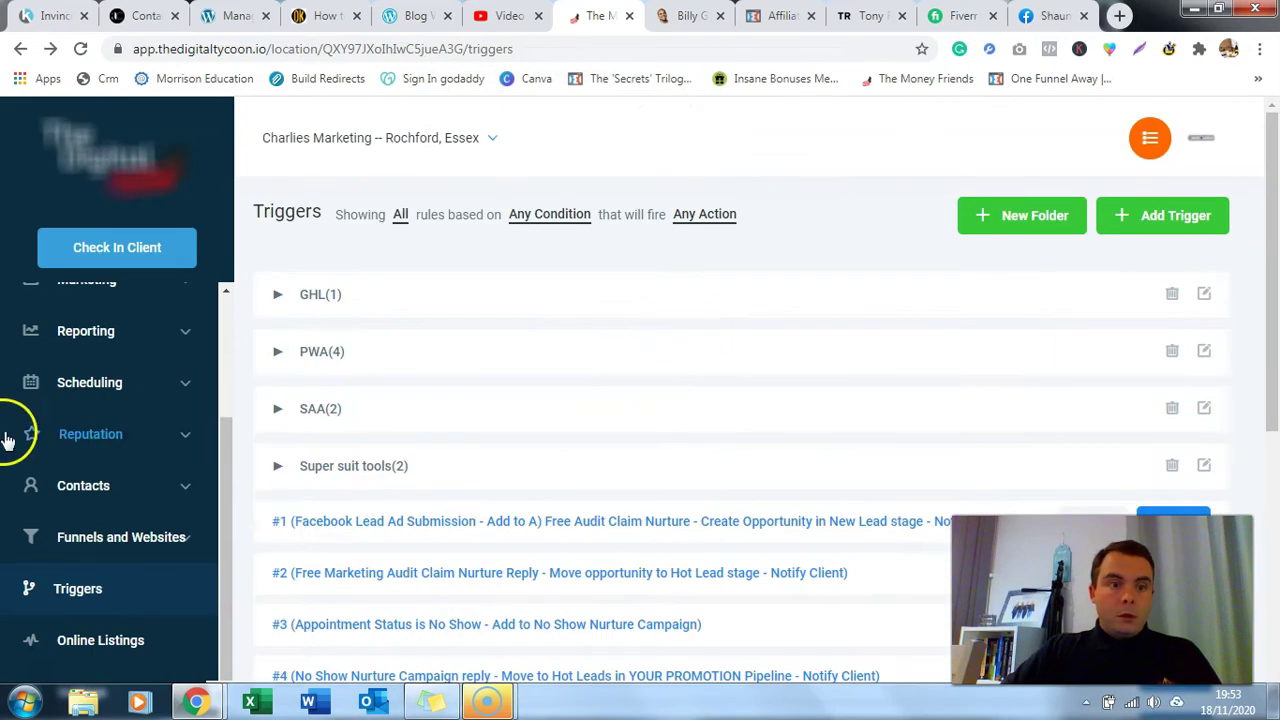
{"action": "scroll", "coordinate": [40, 420], "scroll_direction": "up", "scroll_amount": 2}
{"action": "left_click", "coordinate": [183, 465]}
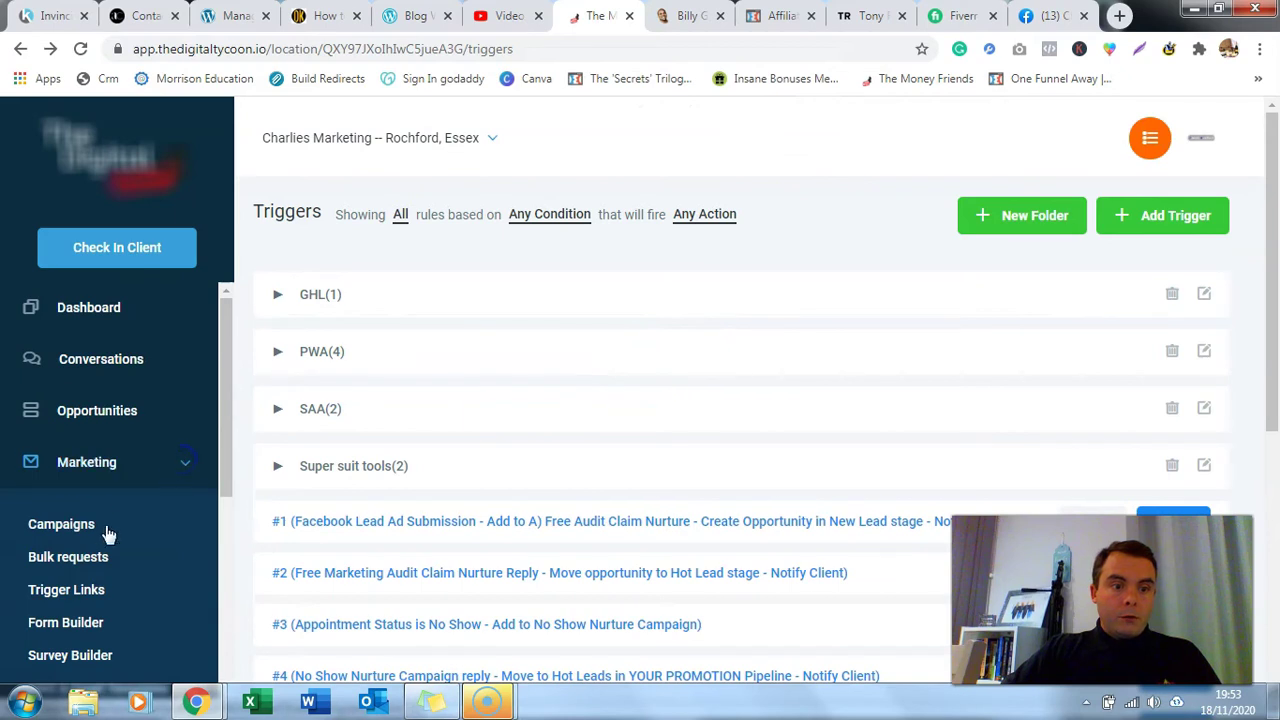
{"action": "left_click", "coordinate": [79, 528]}
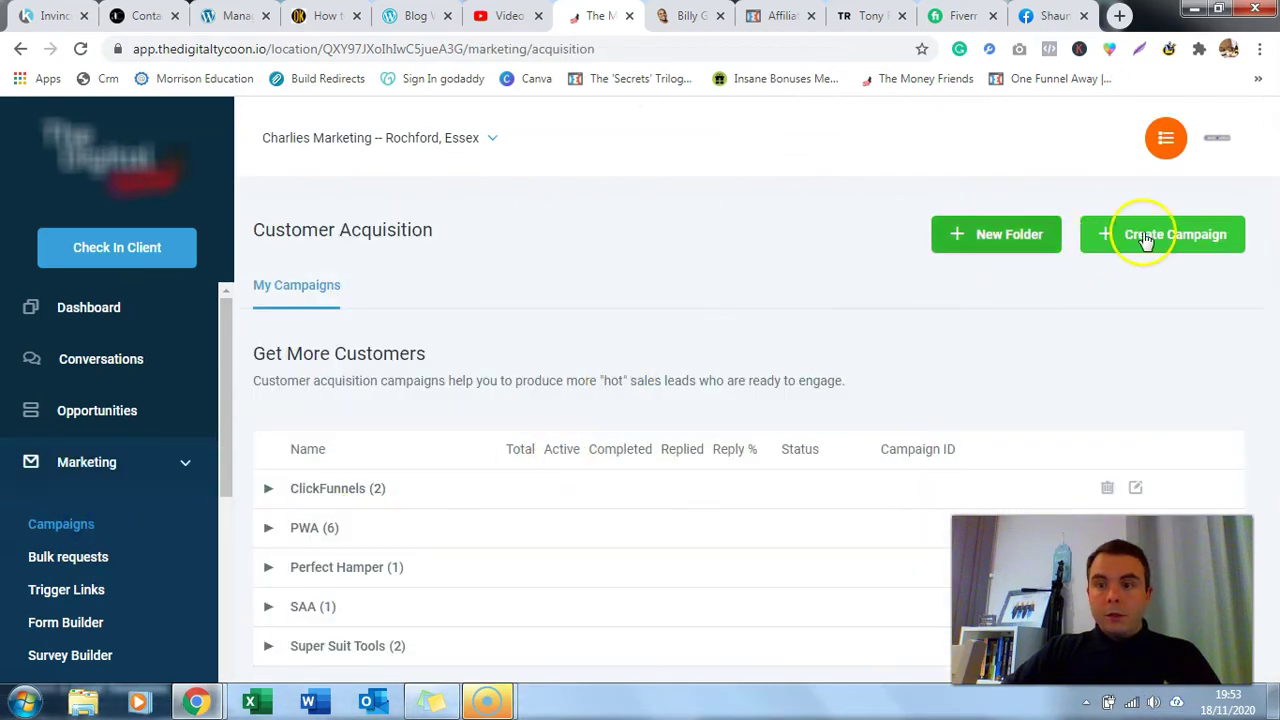
- Create a campaign named Test without assigning a folder
{"action": "left_click", "coordinate": [1160, 240]}
{"action": "left_click", "coordinate": [397, 266]}
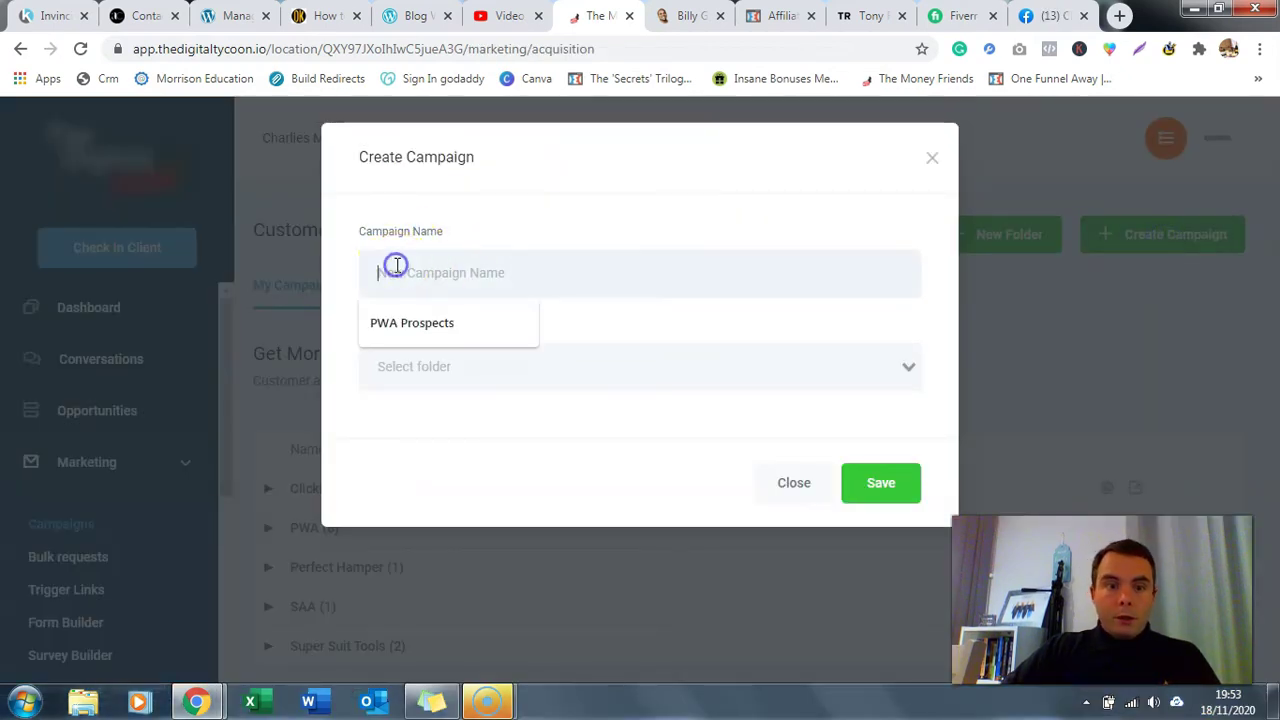
{"action": "type", "text": "Test"}
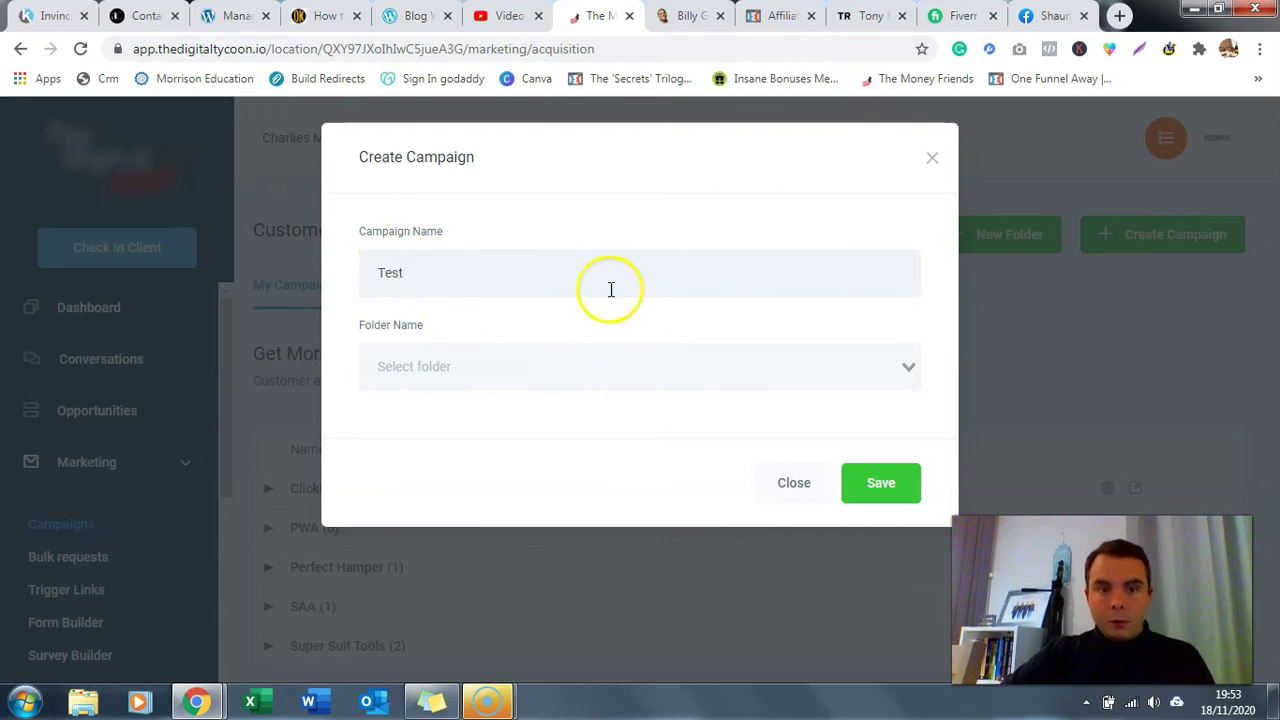
{"action": "left_click", "coordinate": [537, 373]}
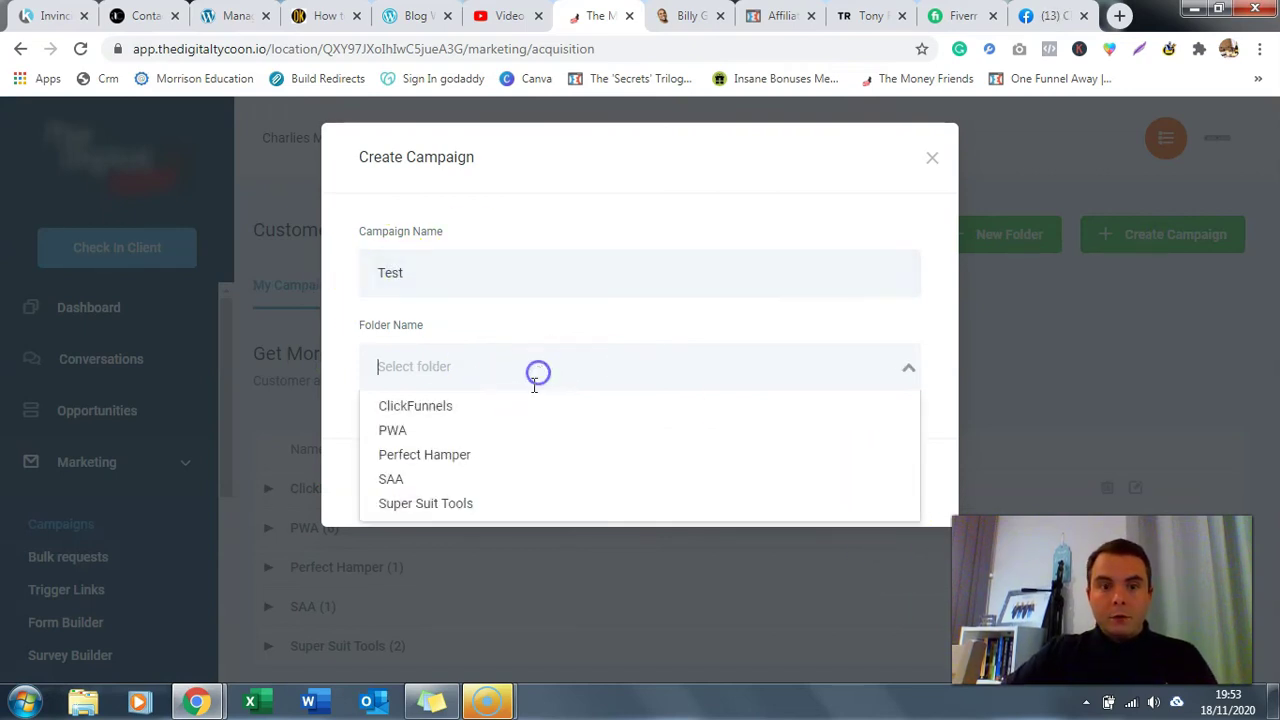
{"action": "left_click", "coordinate": [545, 303]}
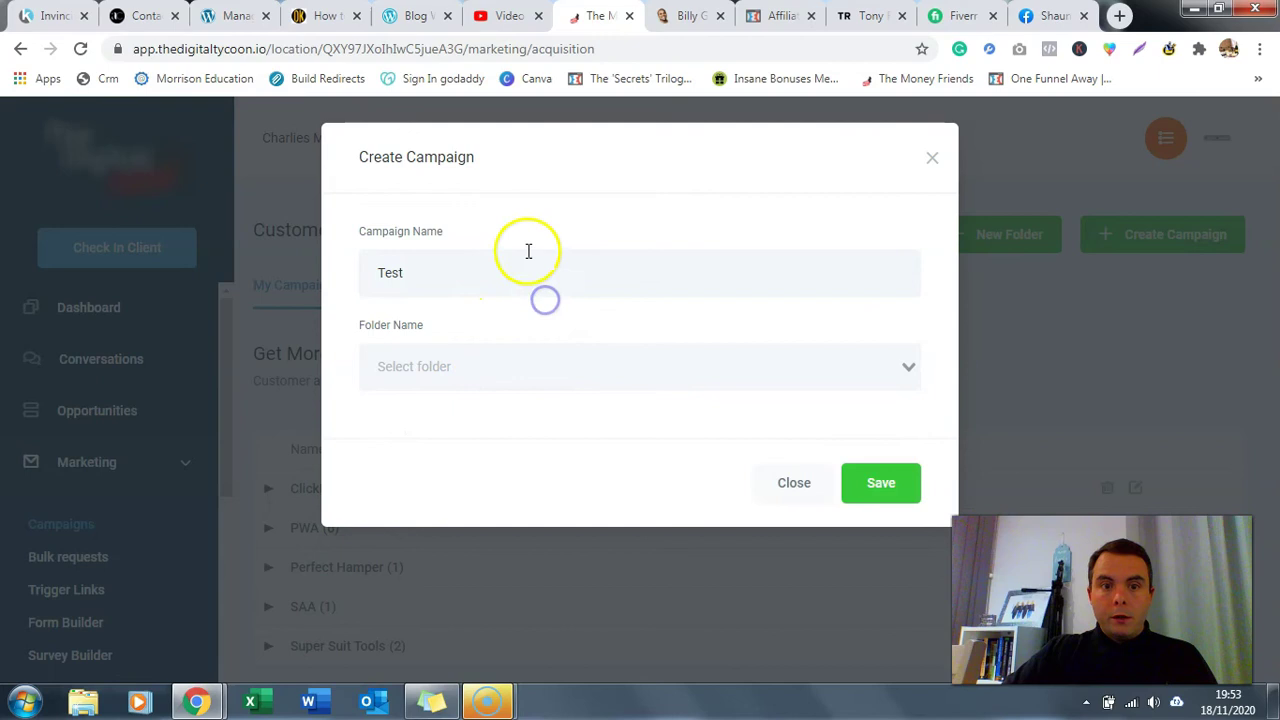
{"action": "left_click", "coordinate": [880, 488]}
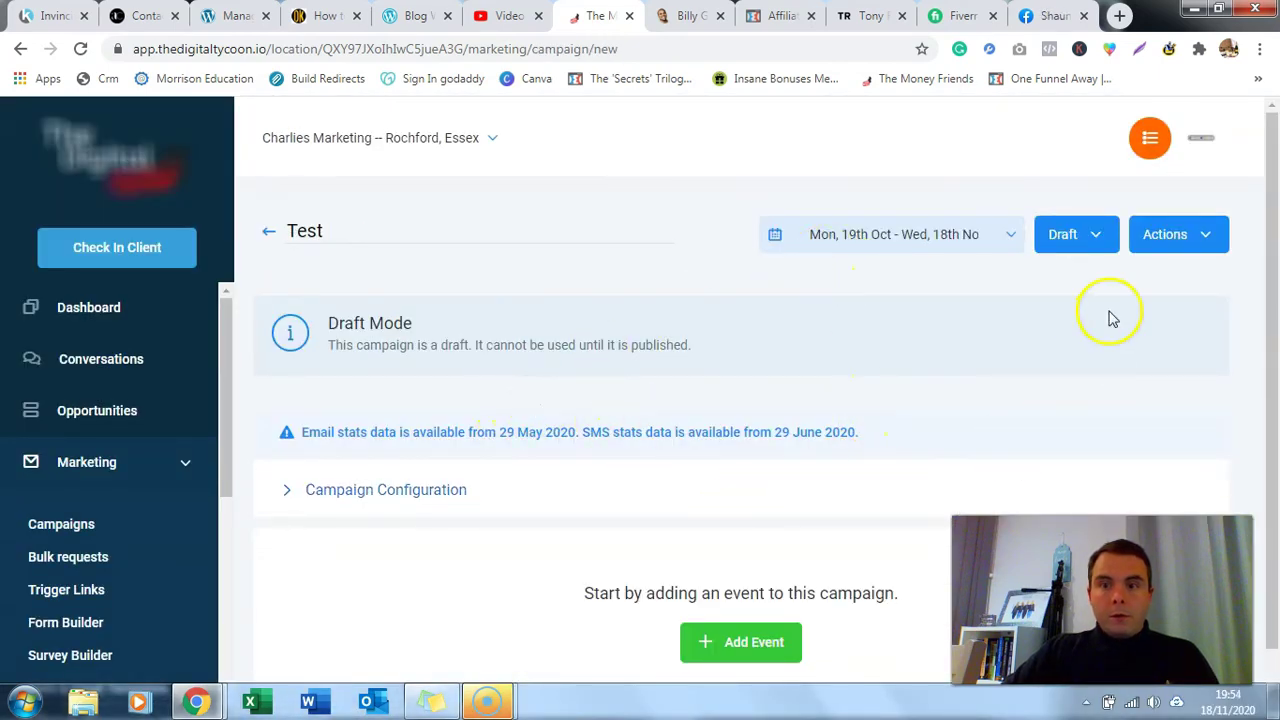
- Check the publishing status options available for the Test campaign without changing its draft status
{"action": "left_click", "coordinate": [1100, 246]}
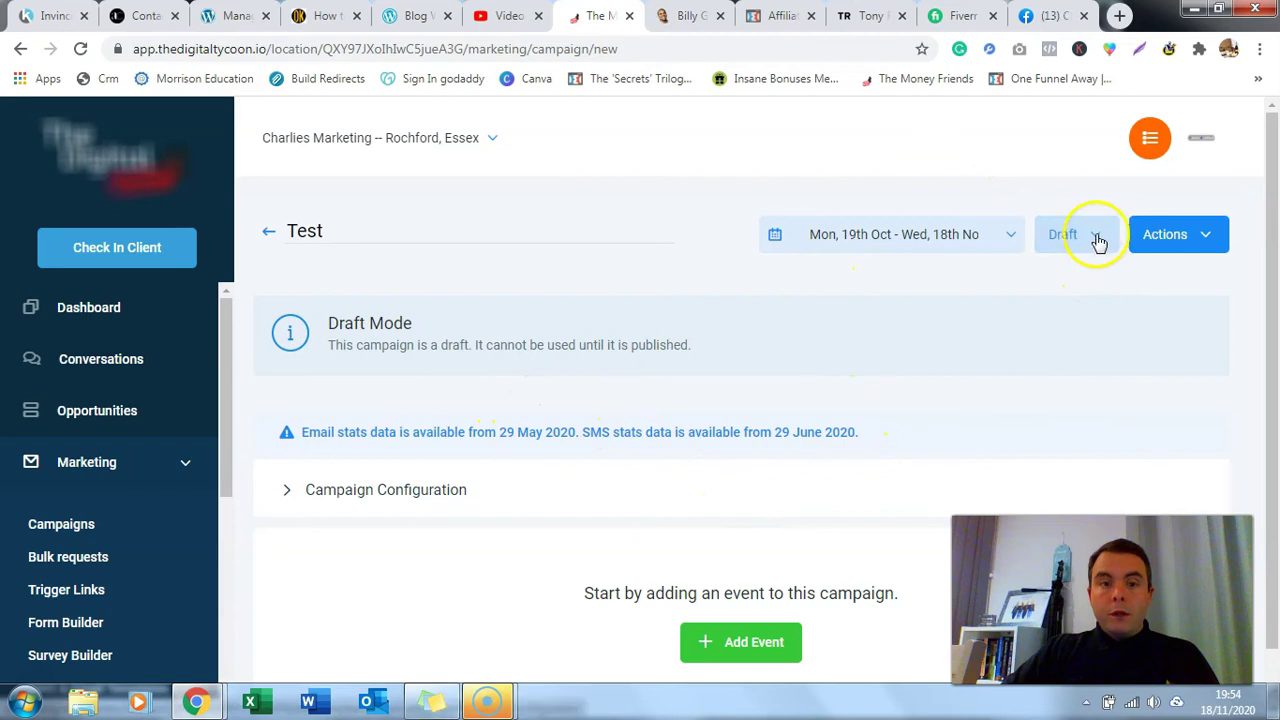
{"action": "left_click", "coordinate": [1095, 238]}
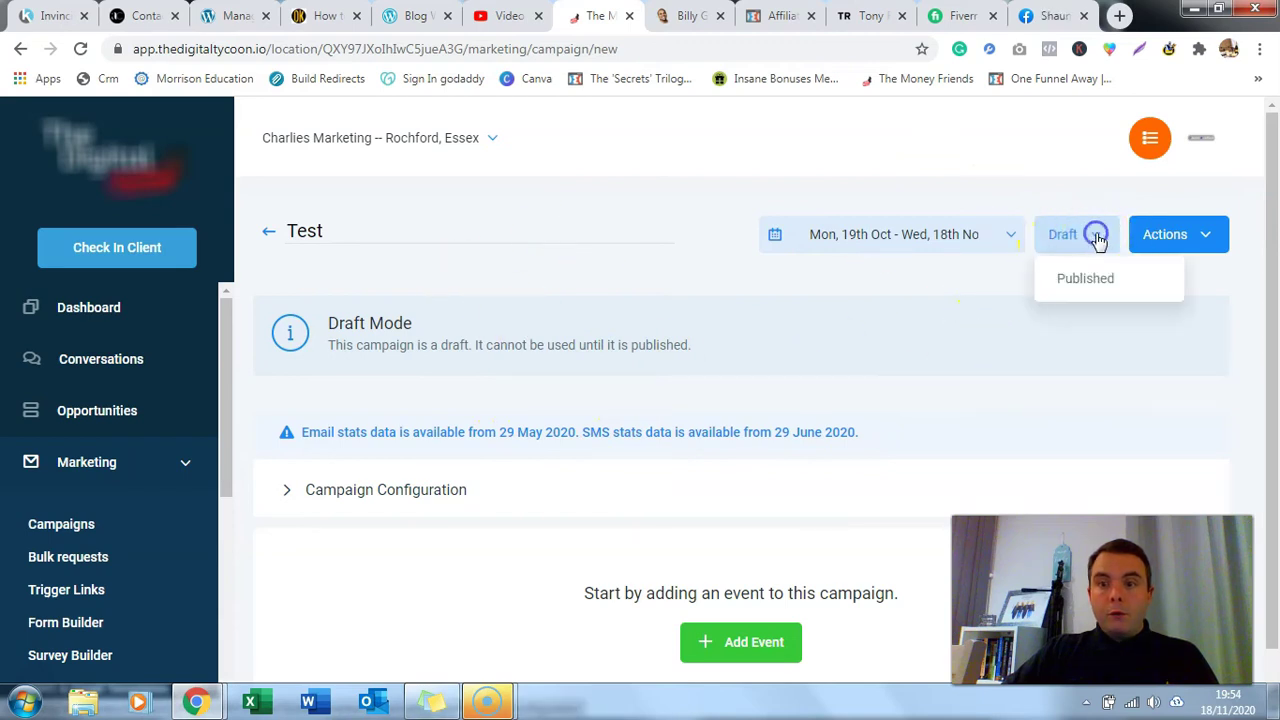
{"action": "left_click", "coordinate": [910, 328]}
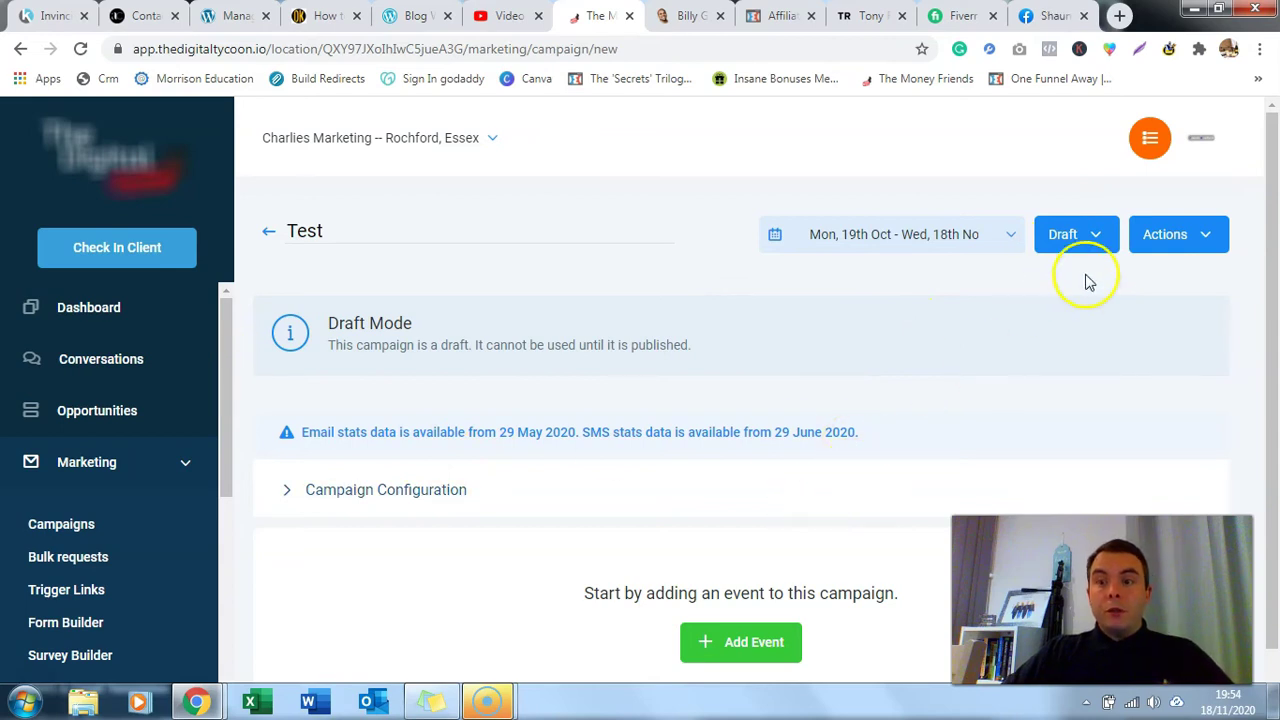
- Add an Email event to the Test campaign and close its composer without writing a subject or body
{"action": "scroll", "coordinate": [800, 420], "scroll_direction": "down", "scroll_amount": 1}
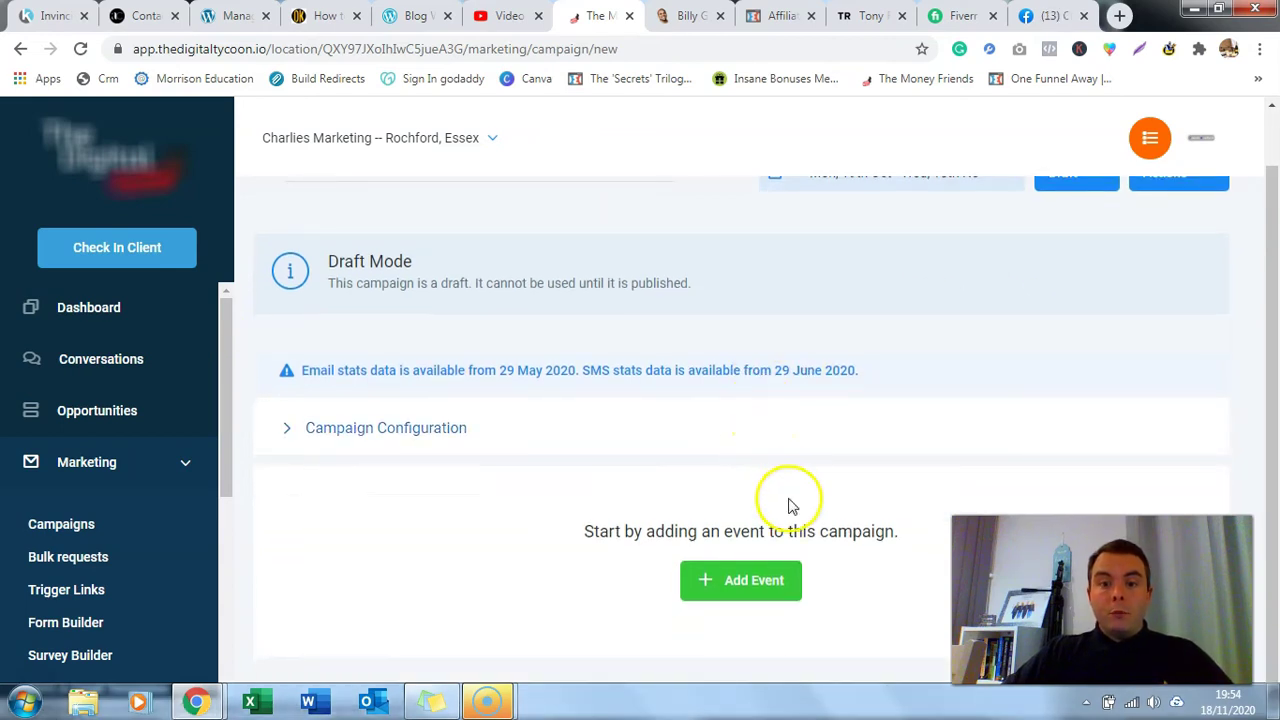
{"action": "left_click", "coordinate": [729, 590]}
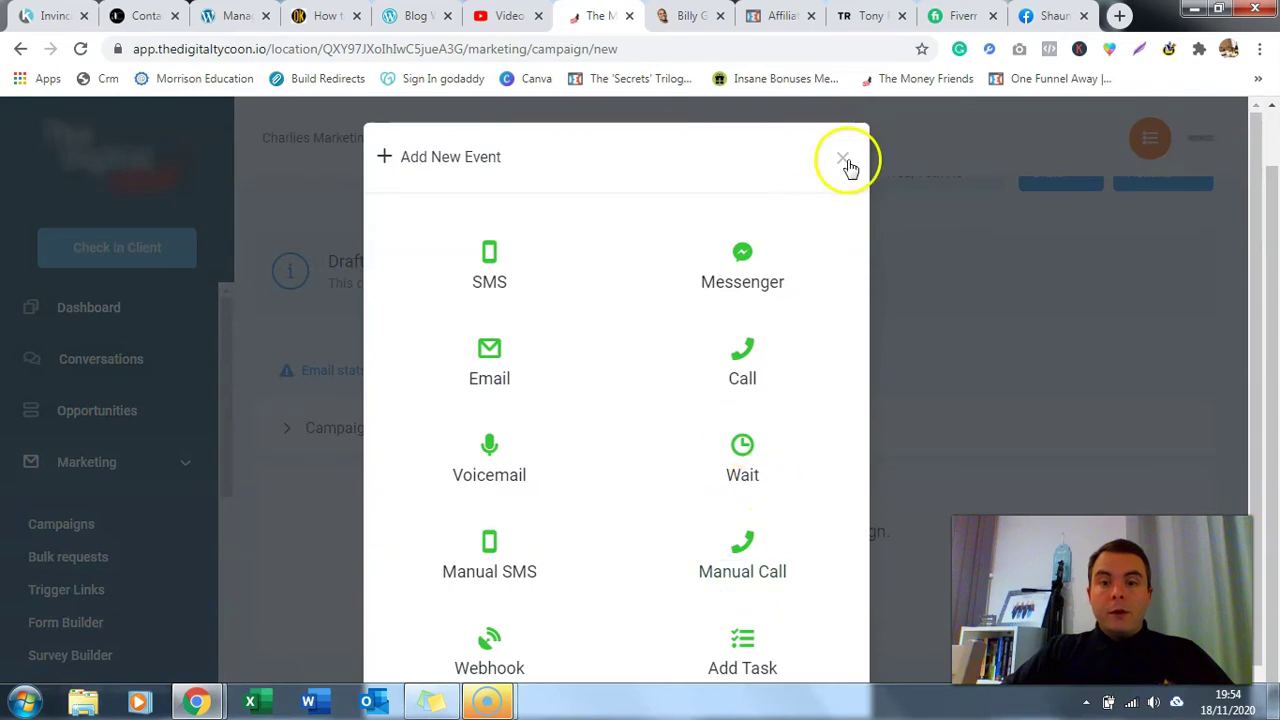
{"action": "scroll", "coordinate": [847, 240], "scroll_direction": "down", "scroll_amount": 1}
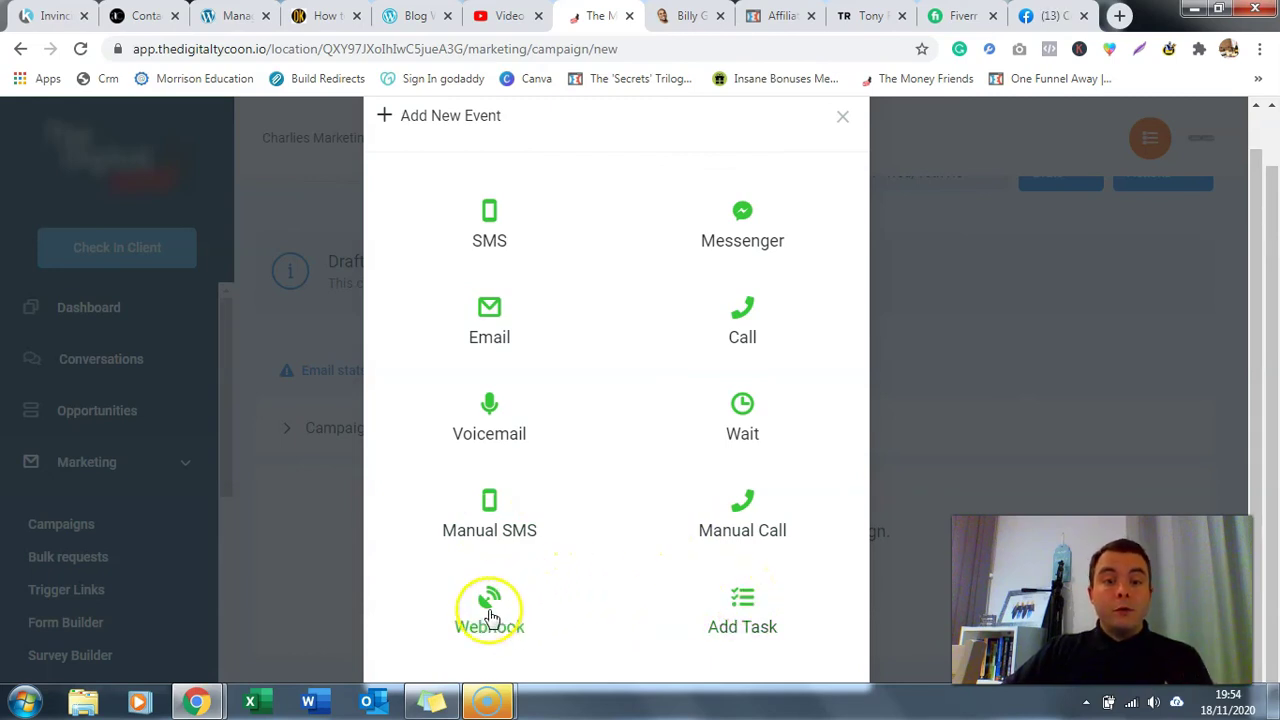
{"action": "left_click", "coordinate": [489, 320]}
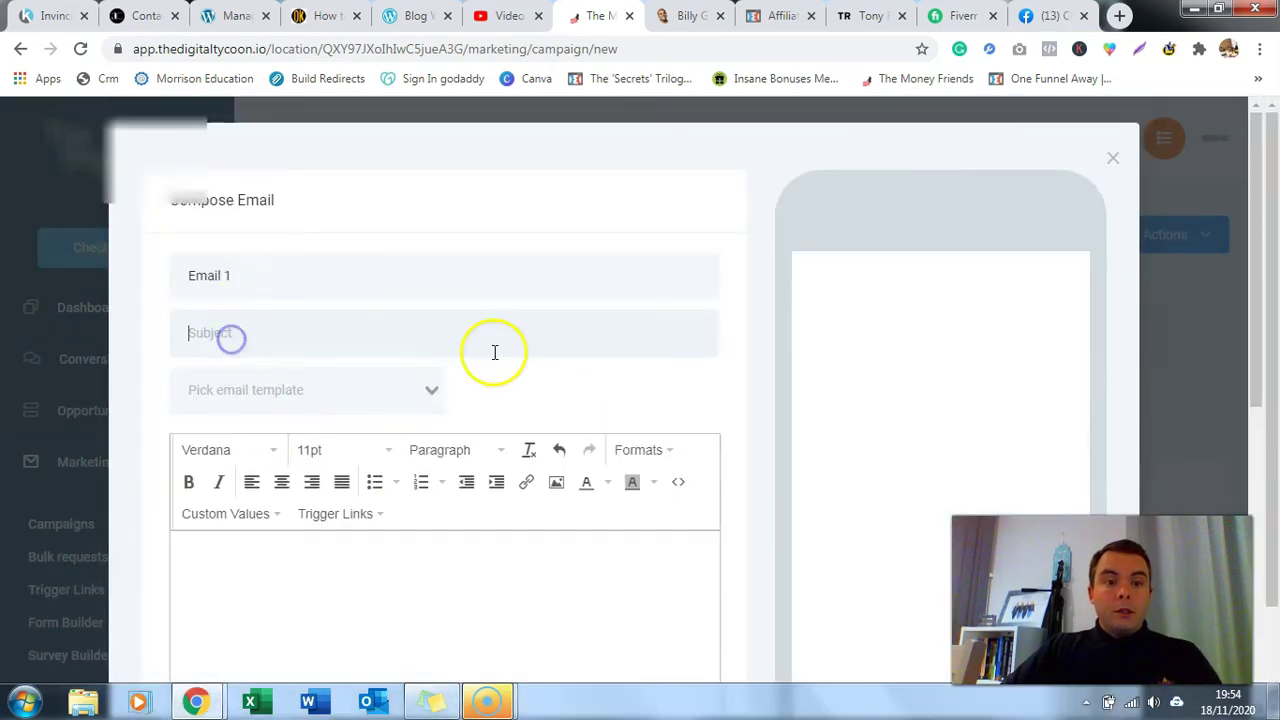
{"action": "left_click", "coordinate": [1111, 157]}
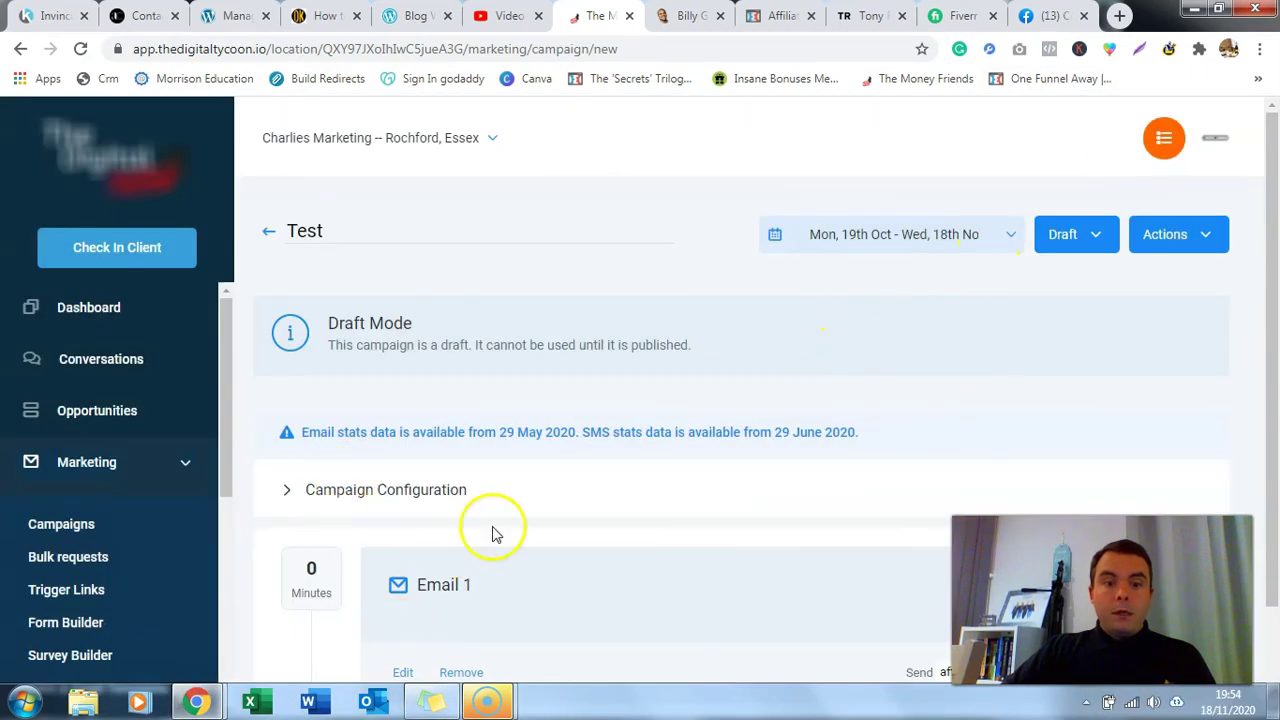
- Check the send timing options and time units offered for the Email 1 event
{"action": "scroll", "coordinate": [492, 533], "scroll_direction": "down", "scroll_amount": 1}
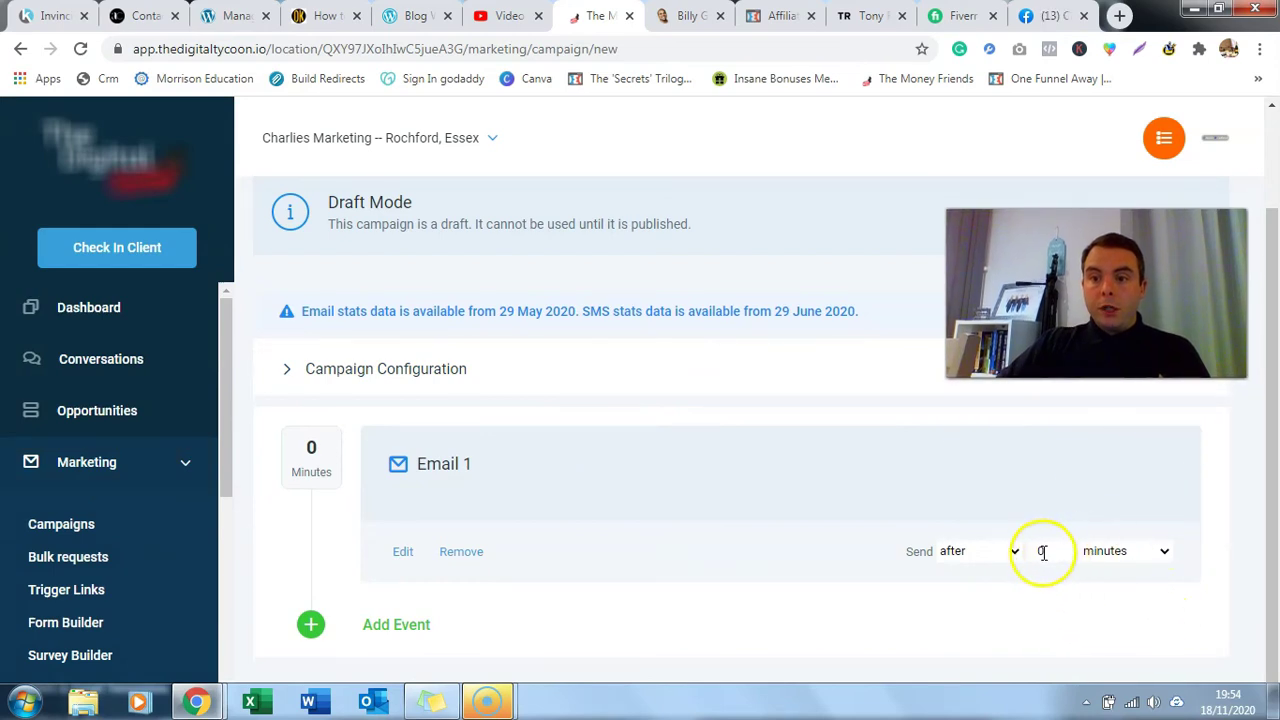
{"action": "left_click", "coordinate": [1013, 552]}
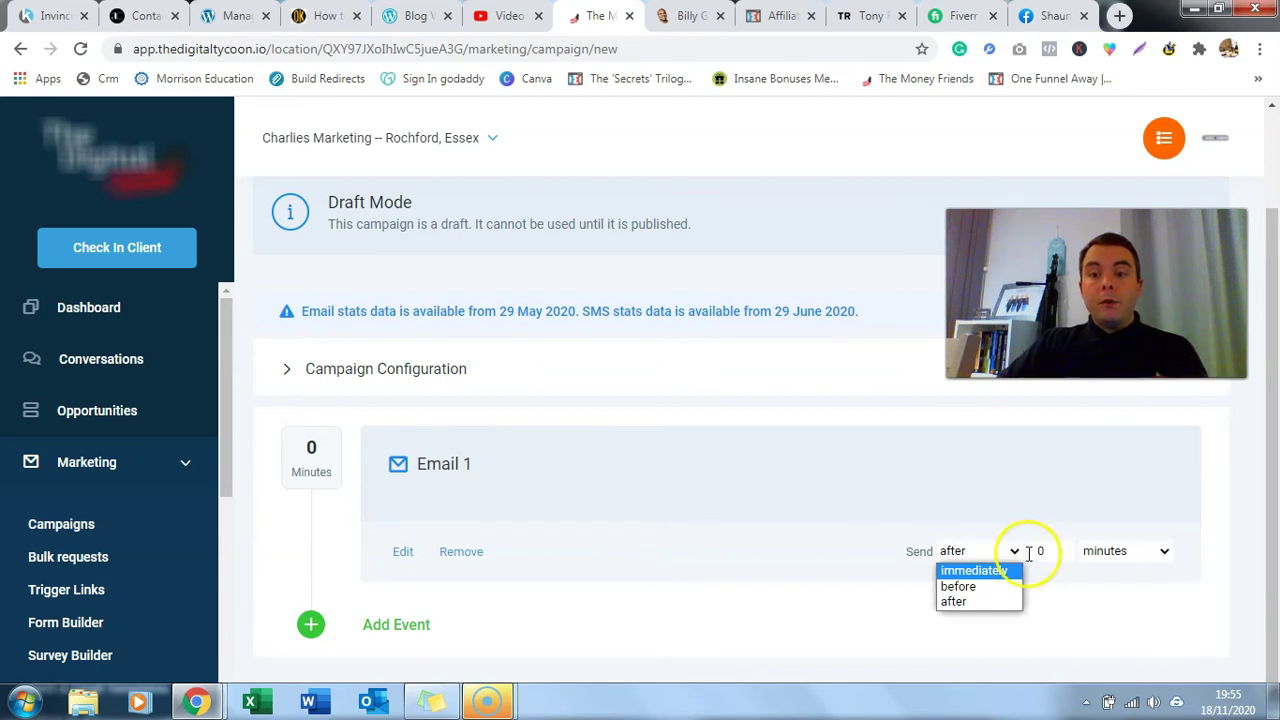
{"action": "left_click", "coordinate": [1160, 553]}
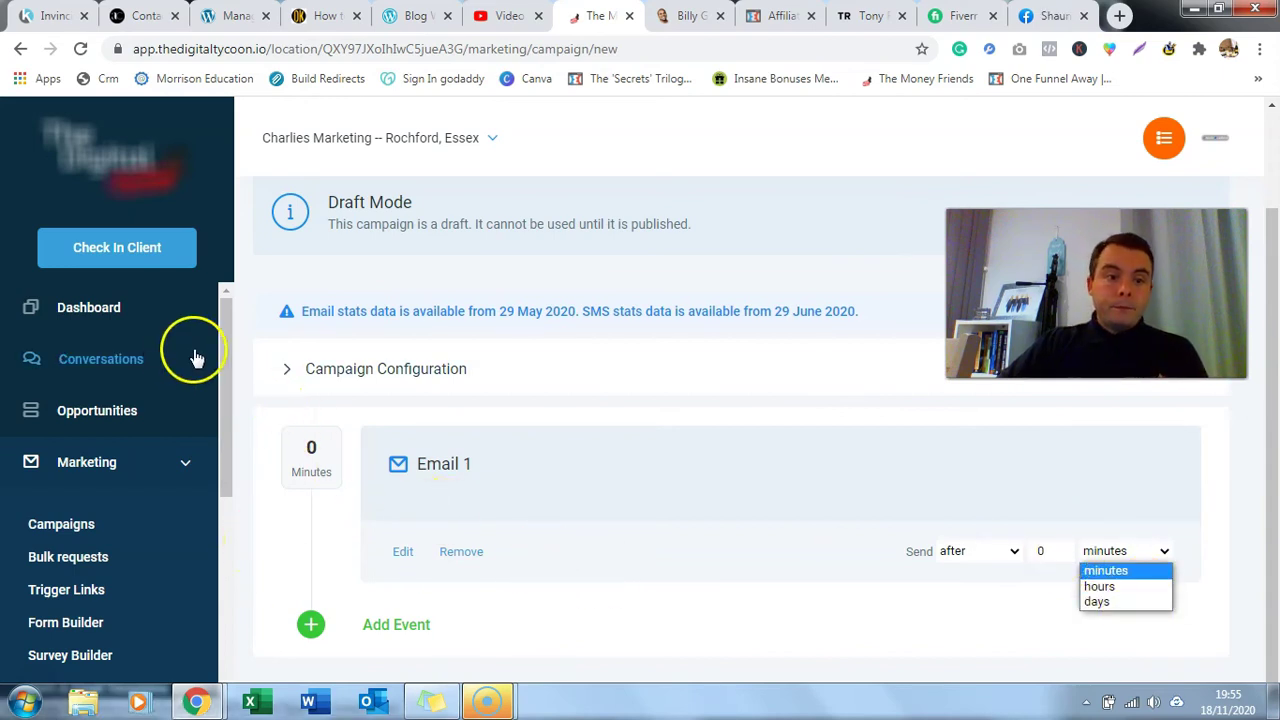
- Open the Triggers list and examine the existing triggers, including those in the GHL, PWA, SAA and Super suit tools folders
{"action": "left_click_drag", "start_coordinate": [226, 335], "coordinate": [226, 531]}
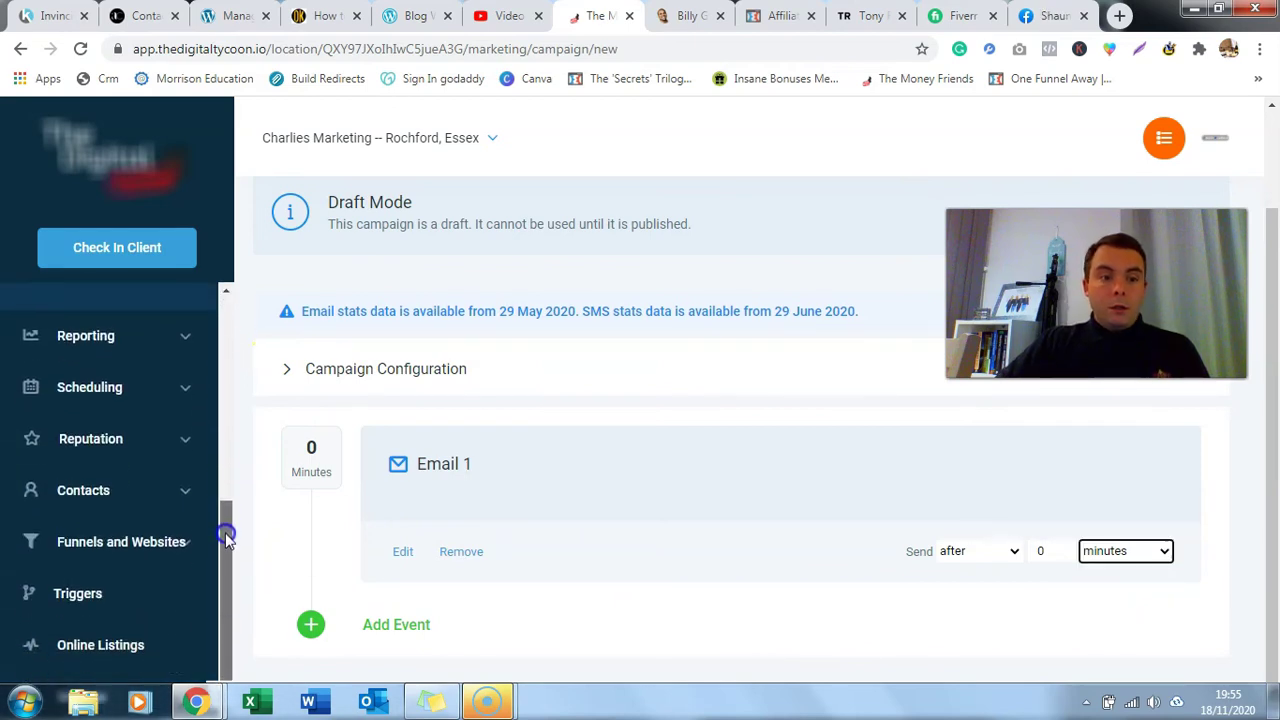
{"action": "left_click", "coordinate": [80, 590]}
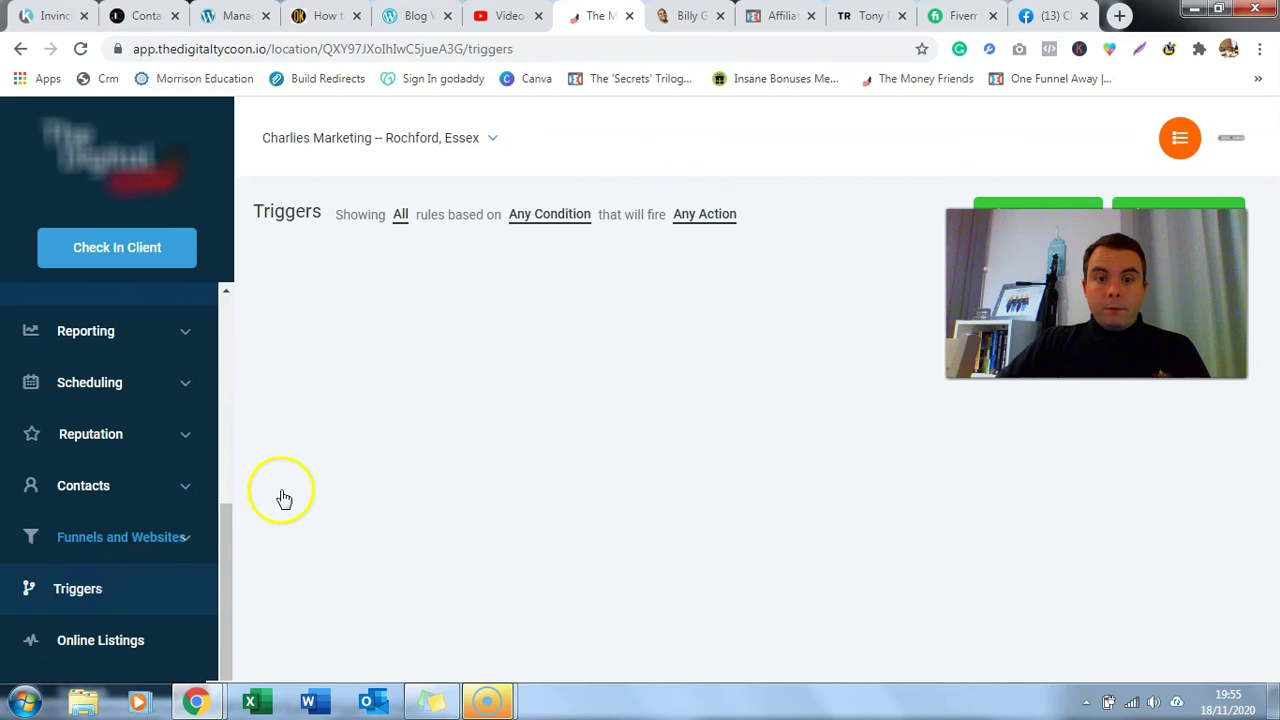
{"action": "scroll", "coordinate": [502, 370], "scroll_direction": "down", "scroll_amount": 5}
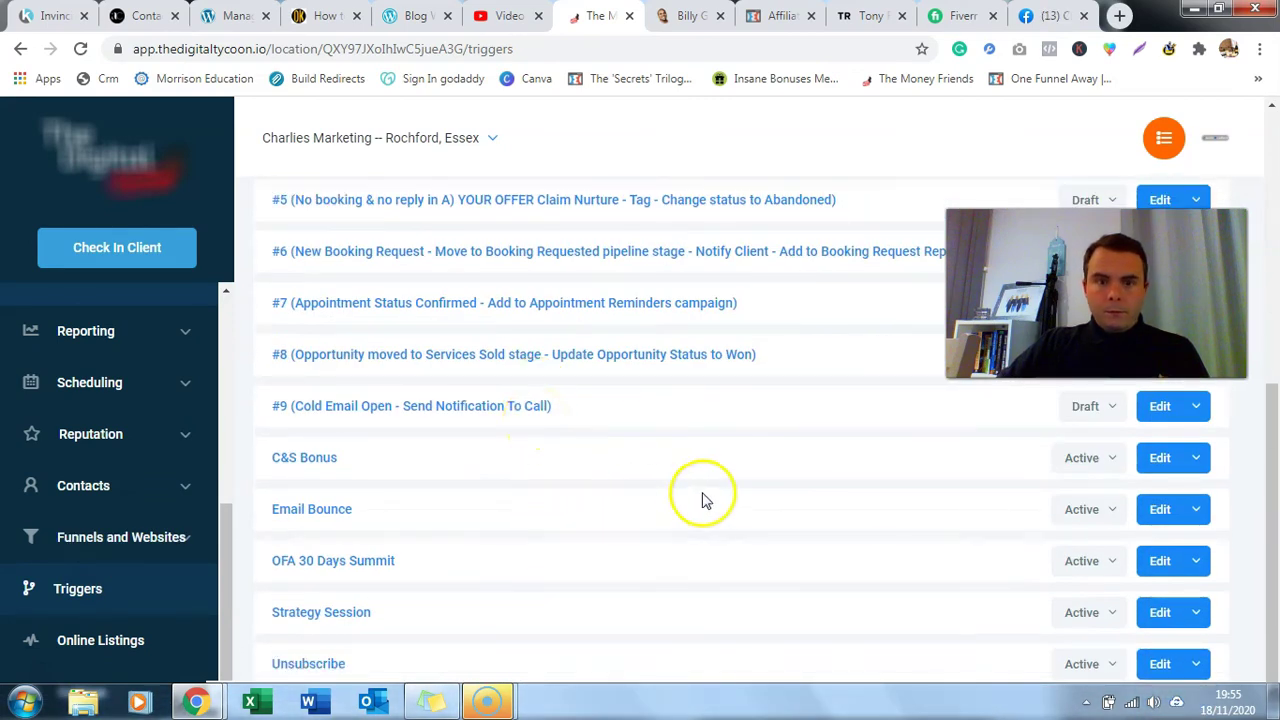
{"action": "scroll", "coordinate": [660, 512], "scroll_direction": "up", "scroll_amount": 5}
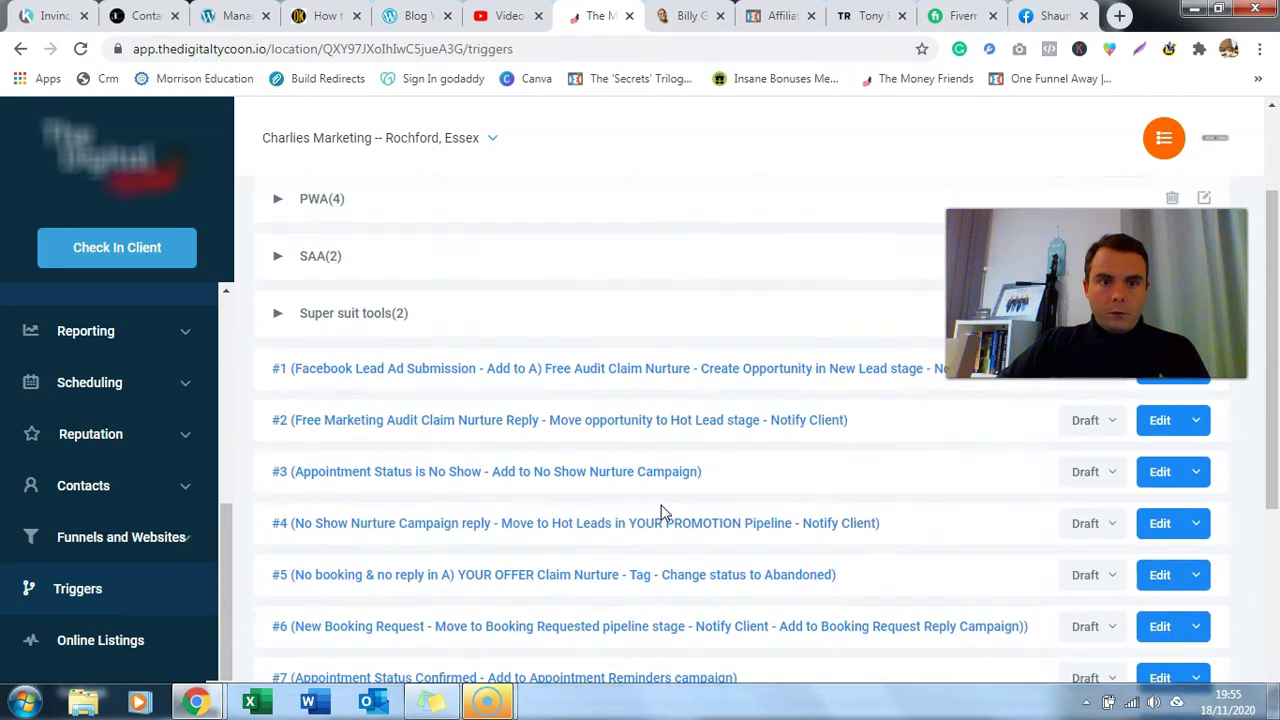
{"action": "scroll", "coordinate": [660, 512], "scroll_direction": "down", "scroll_amount": 5}
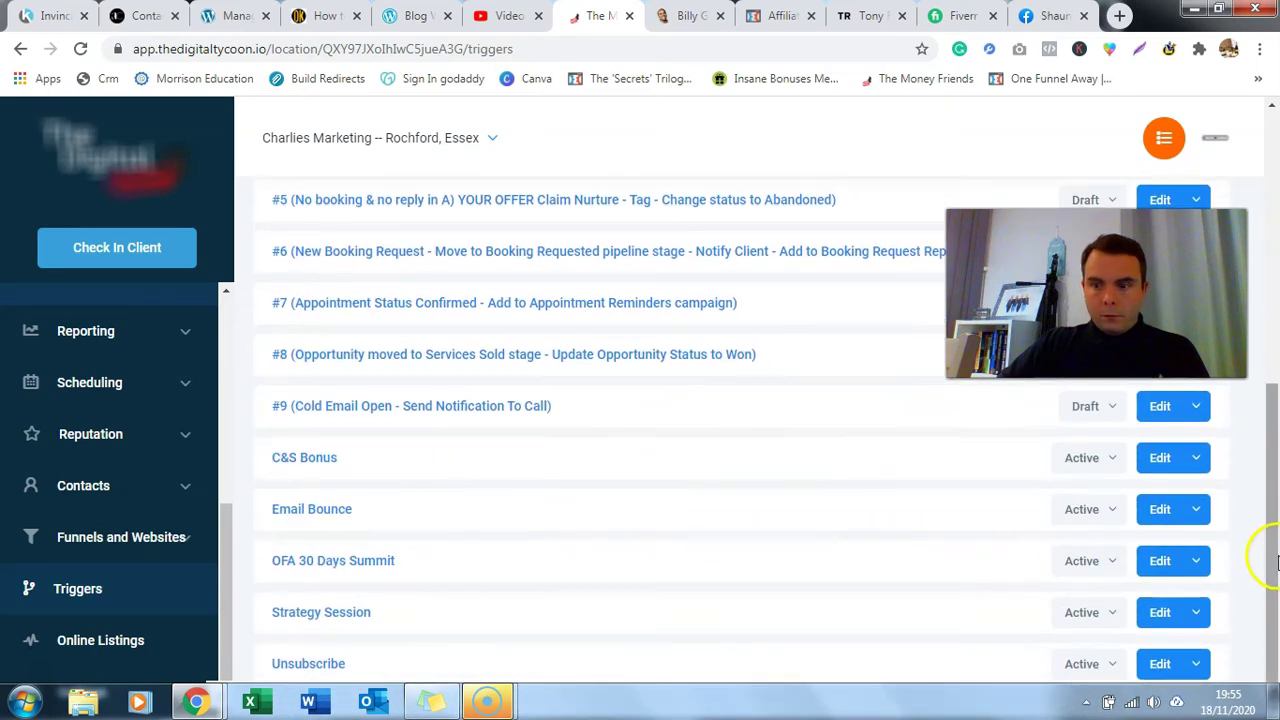
{"action": "left_click", "coordinate": [1270, 592]}
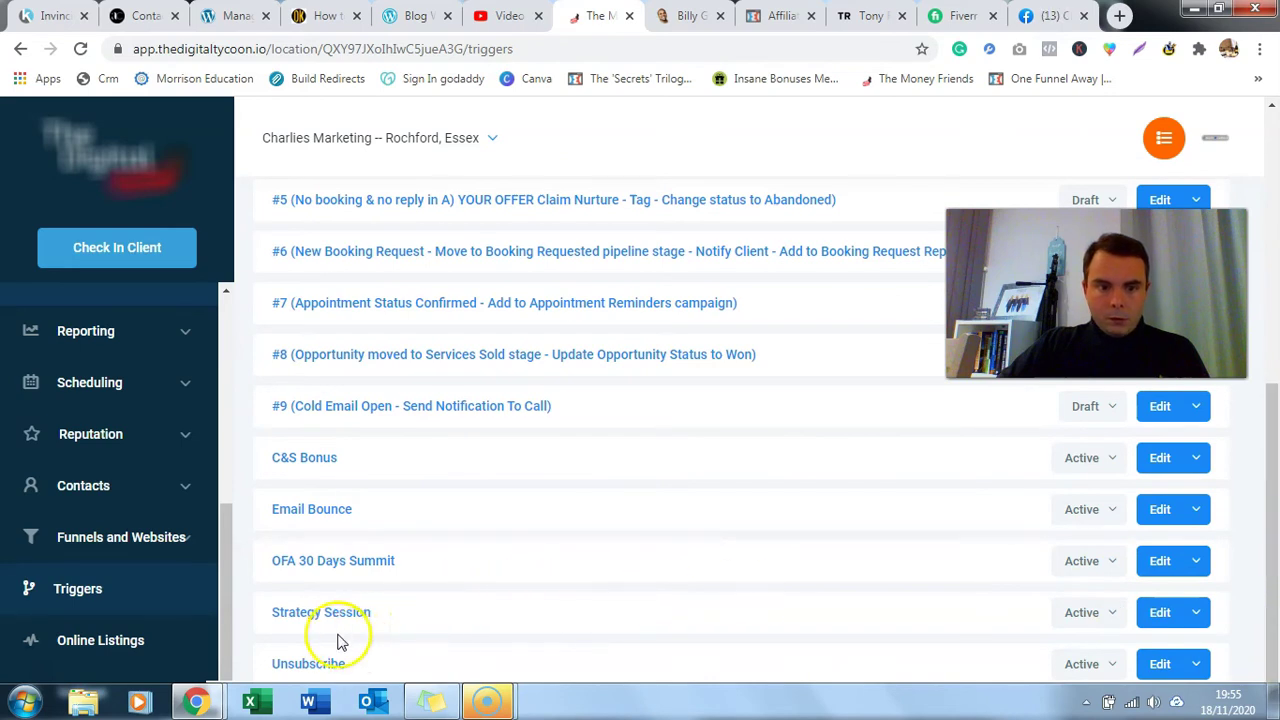
{"action": "scroll", "coordinate": [433, 447], "scroll_direction": "up", "scroll_amount": 5}
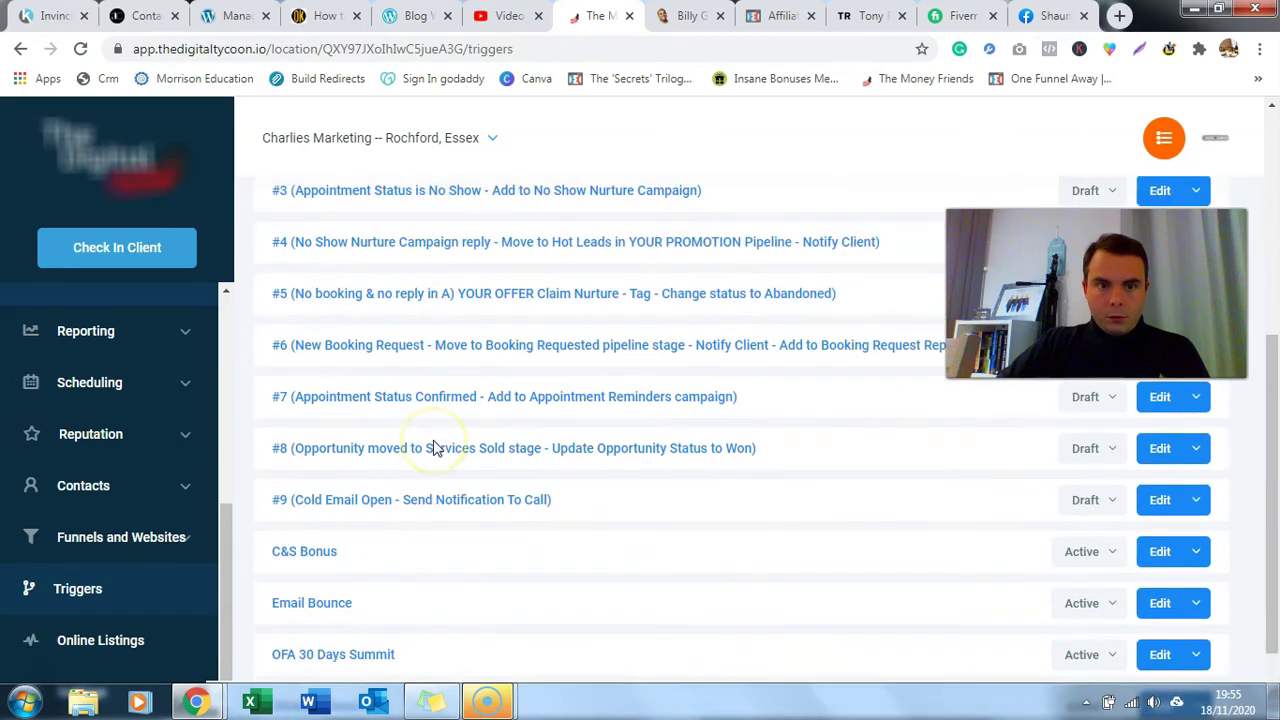
{"action": "left_click", "coordinate": [278, 235]}
{"action": "left_click", "coordinate": [280, 344]}
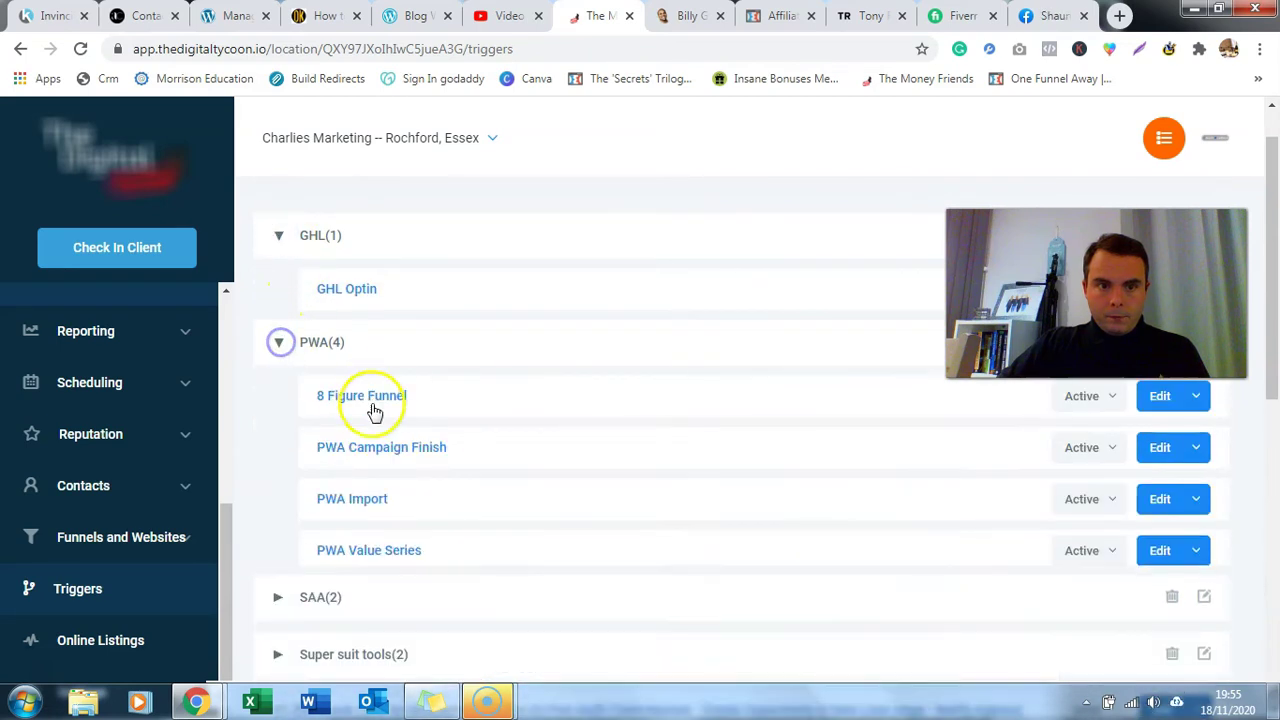
{"action": "scroll", "coordinate": [282, 497], "scroll_direction": "down", "scroll_amount": 1}
{"action": "left_click", "coordinate": [281, 517]}
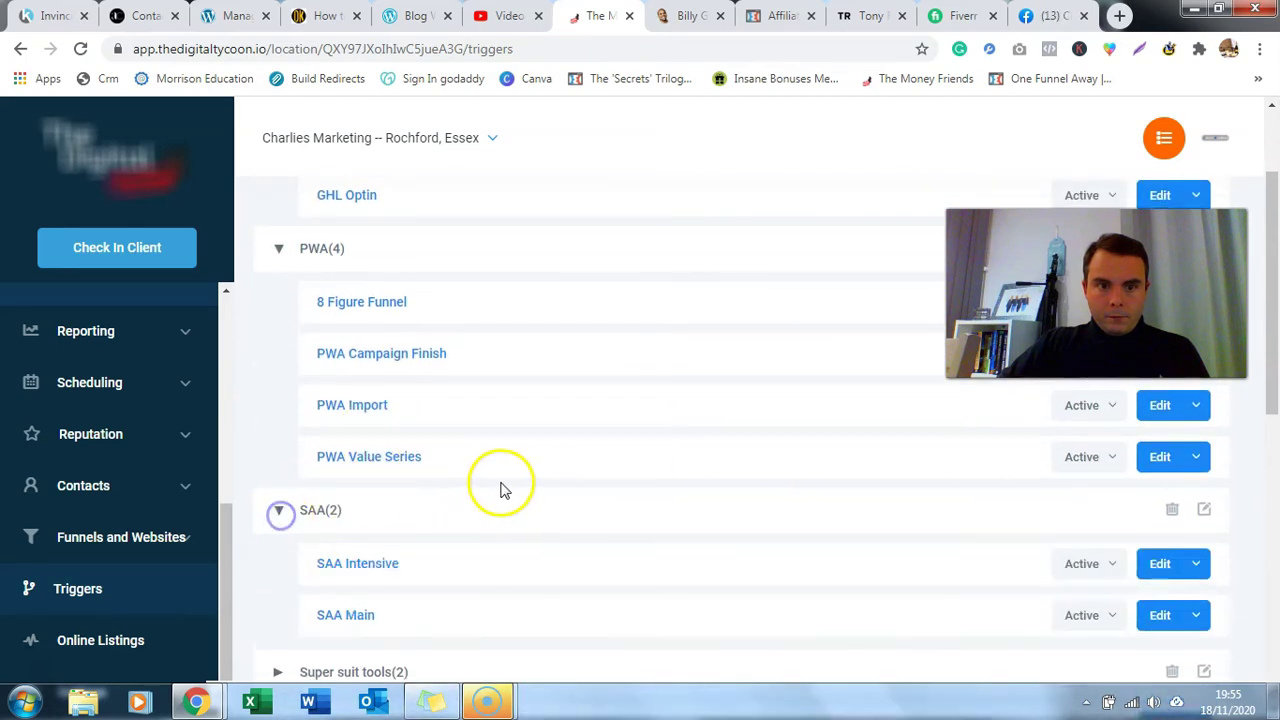
{"action": "scroll", "coordinate": [500, 486], "scroll_direction": "down", "scroll_amount": 2}
{"action": "left_click", "coordinate": [283, 481]}
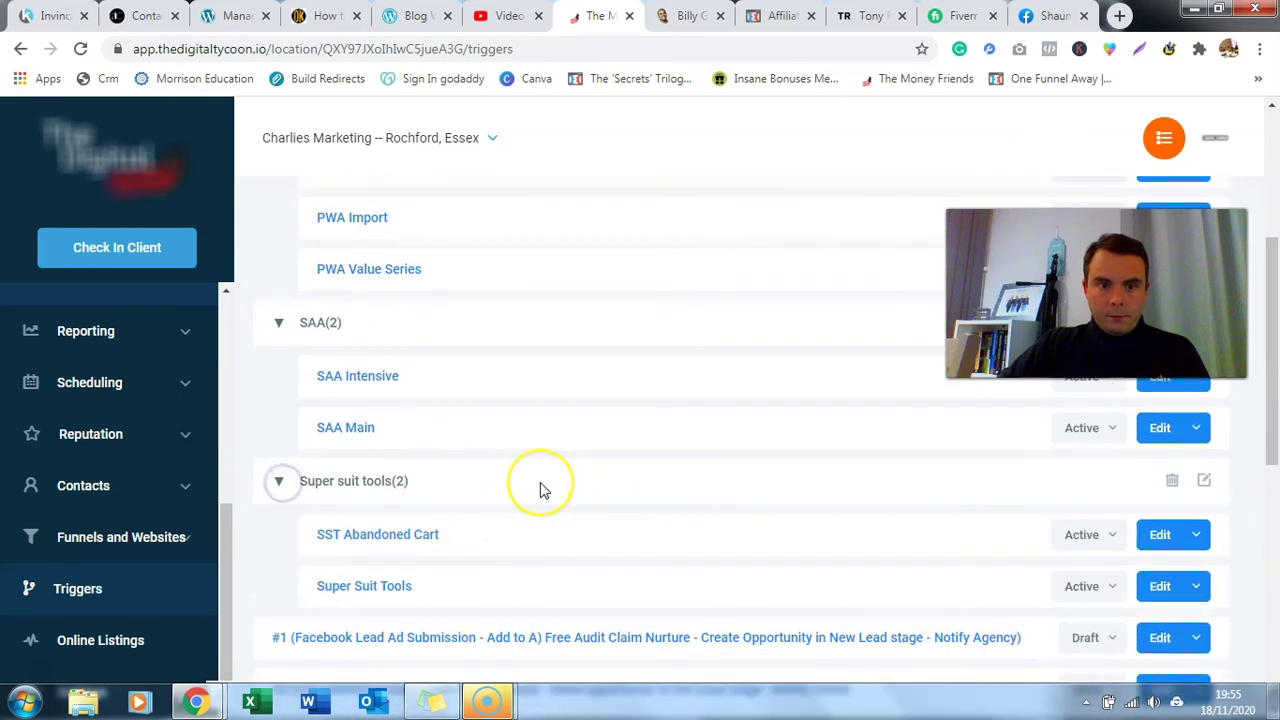
{"action": "scroll", "coordinate": [540, 488], "scroll_direction": "down", "scroll_amount": 5}
{"action": "scroll", "coordinate": [578, 478], "scroll_direction": "down", "scroll_amount": 1}
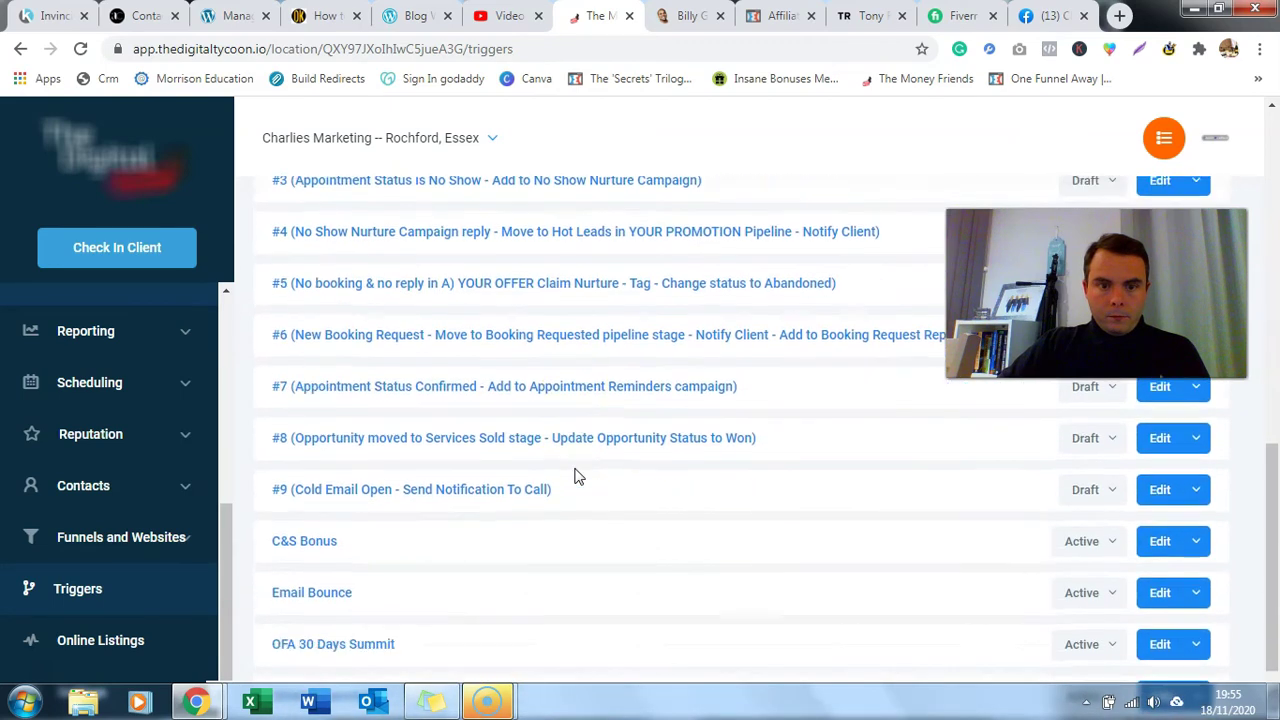
{"action": "scroll", "coordinate": [575, 477], "scroll_direction": "up", "scroll_amount": 7}
{"action": "scroll", "coordinate": [793, 277], "scroll_direction": "up", "scroll_amount": 2}
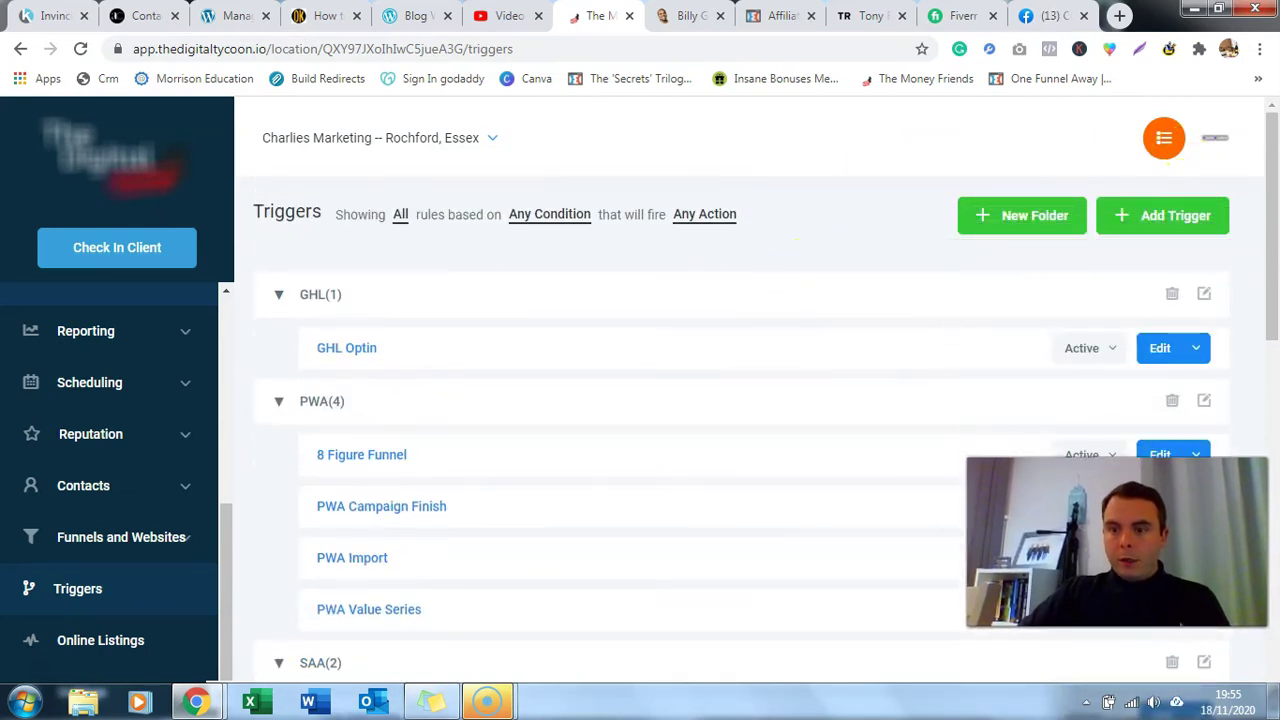
- Start a new trigger and name it Test
{"action": "left_click", "coordinate": [1153, 215]}
{"action": "left_click", "coordinate": [400, 260]}
{"action": "type", "text": "Test"}
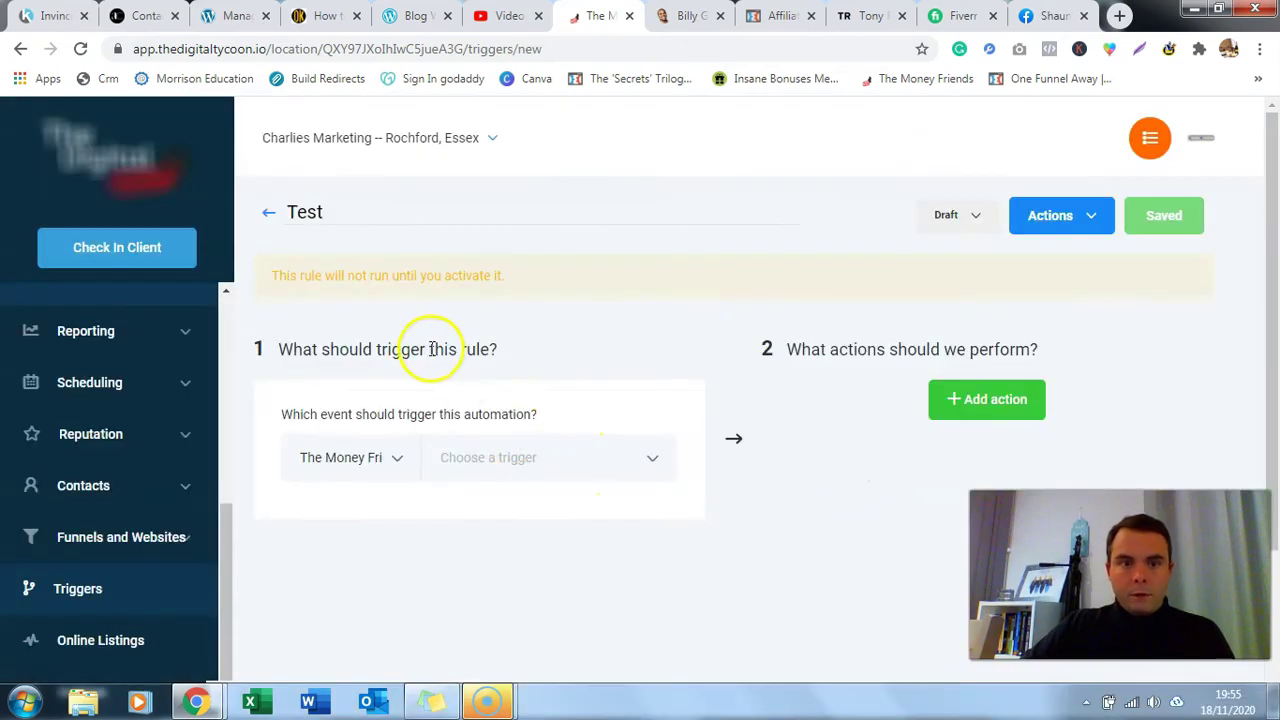
- Choose Form Submitted as the trigger's event and reload the page, discarding the unsaved trigger settings
{"action": "left_click", "coordinate": [620, 467]}
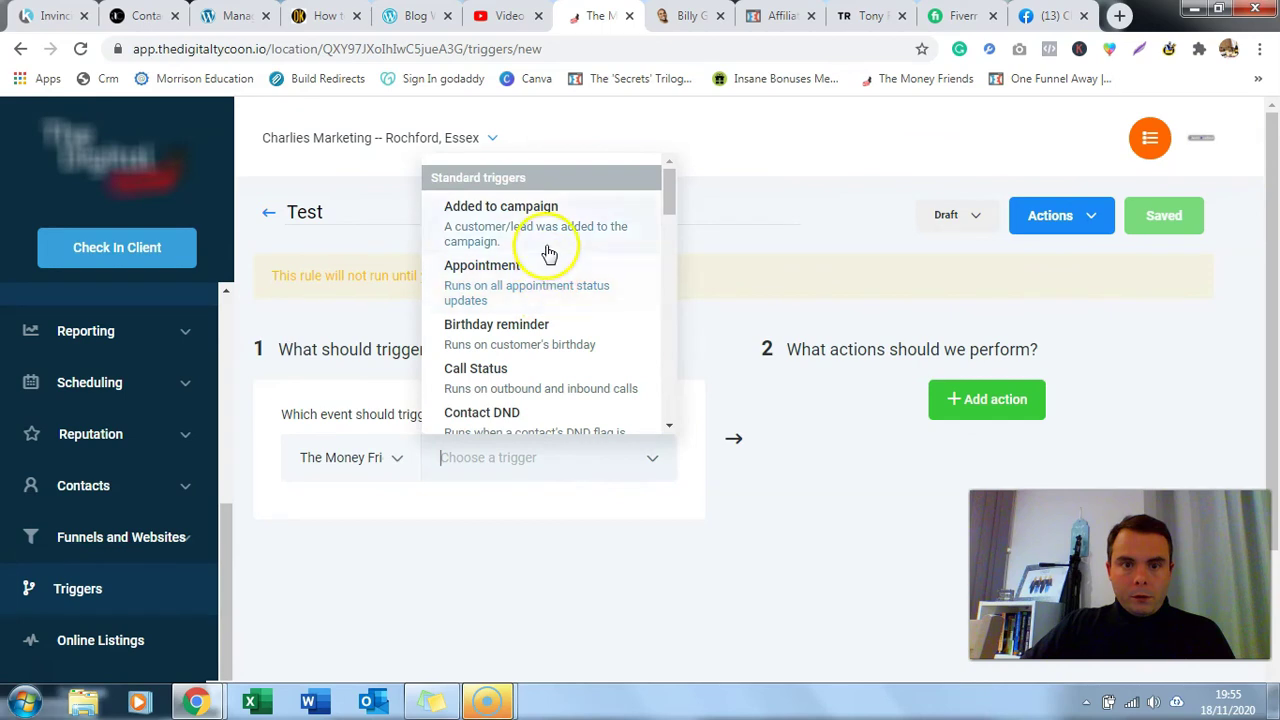
{"action": "scroll", "coordinate": [549, 255], "scroll_direction": "down", "scroll_amount": 3}
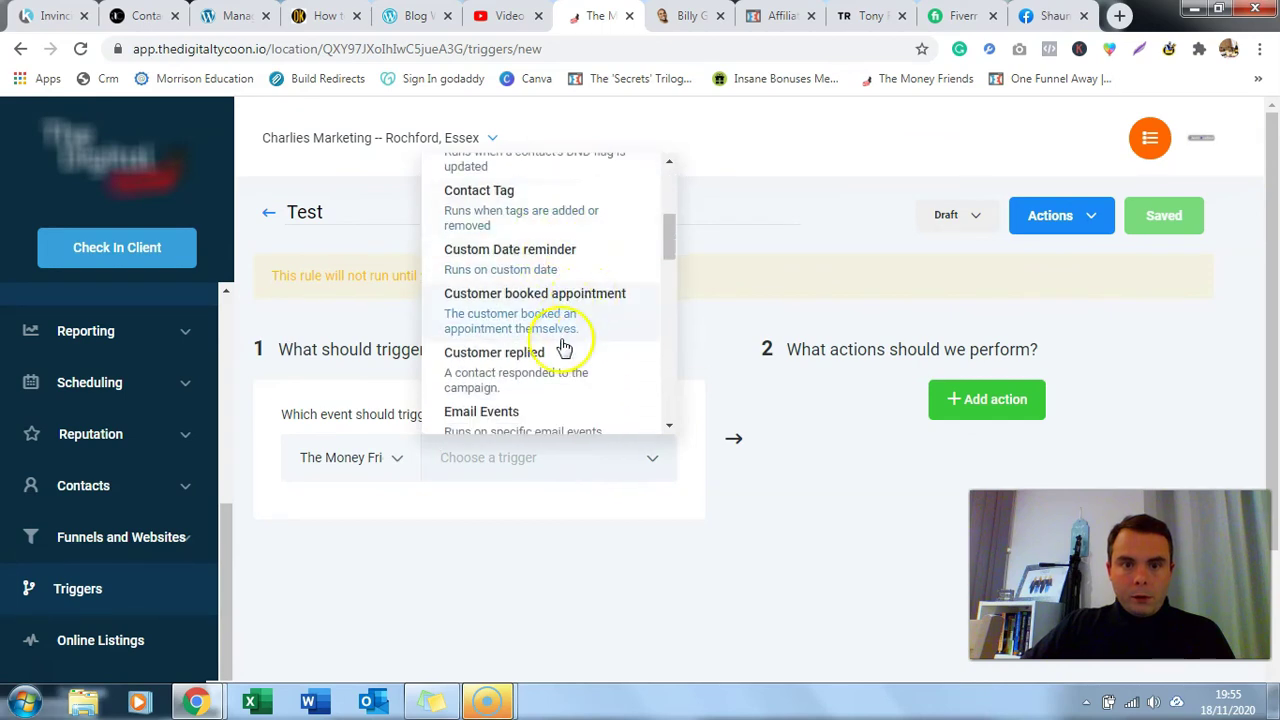
{"action": "scroll", "coordinate": [563, 345], "scroll_direction": "down", "scroll_amount": 3}
{"action": "left_click", "coordinate": [540, 287]}
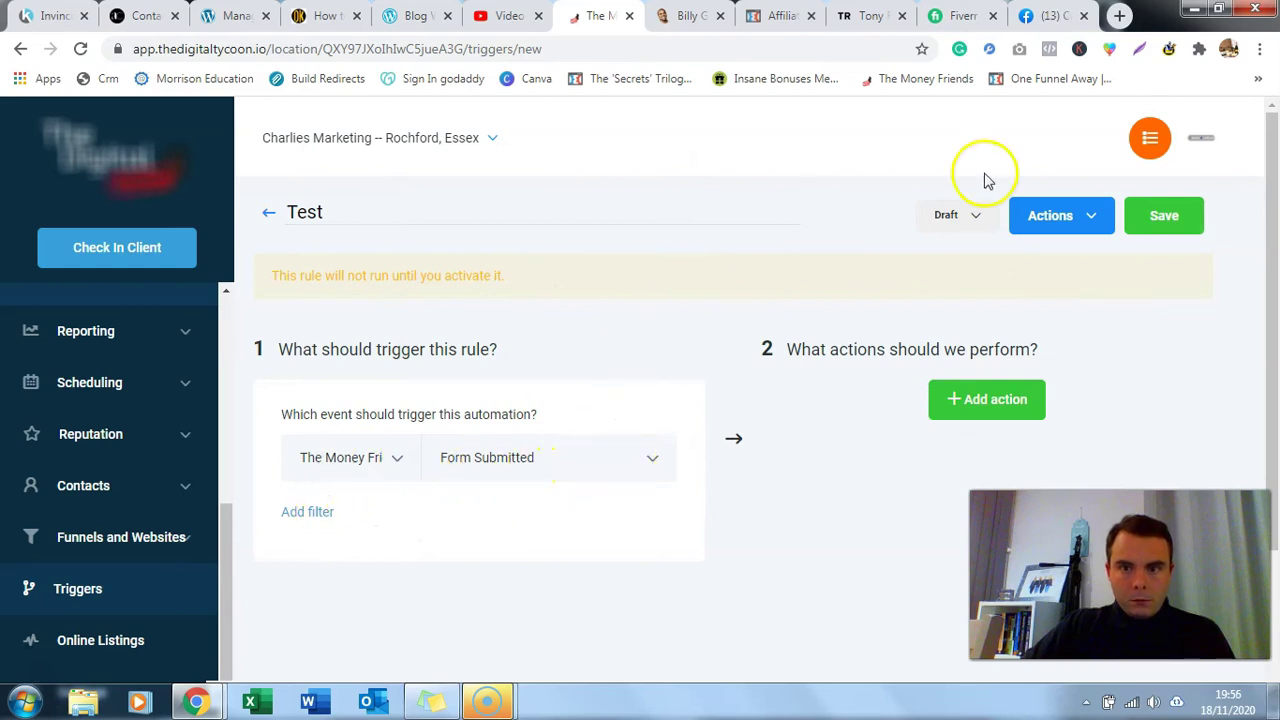
{"action": "scroll", "coordinate": [630, 400], "scroll_direction": "down", "scroll_amount": 1}
{"action": "left_click", "coordinate": [652, 368]}
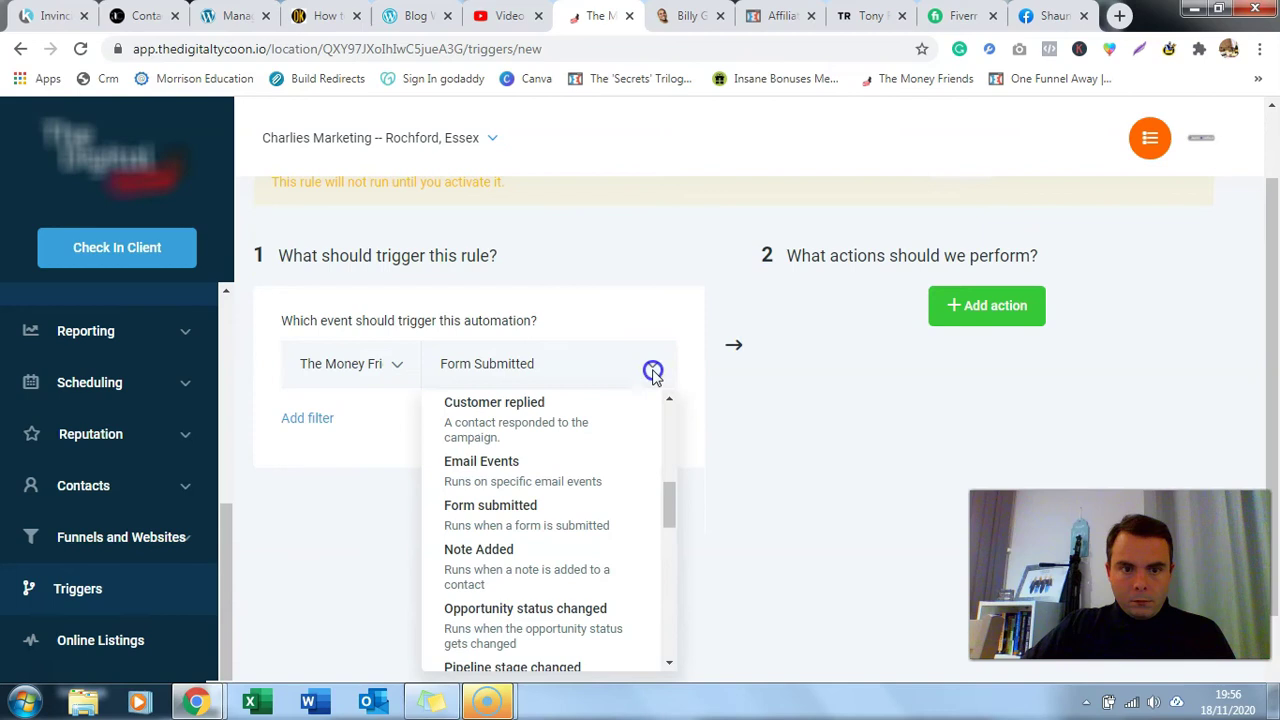
{"action": "left_click", "coordinate": [528, 505]}
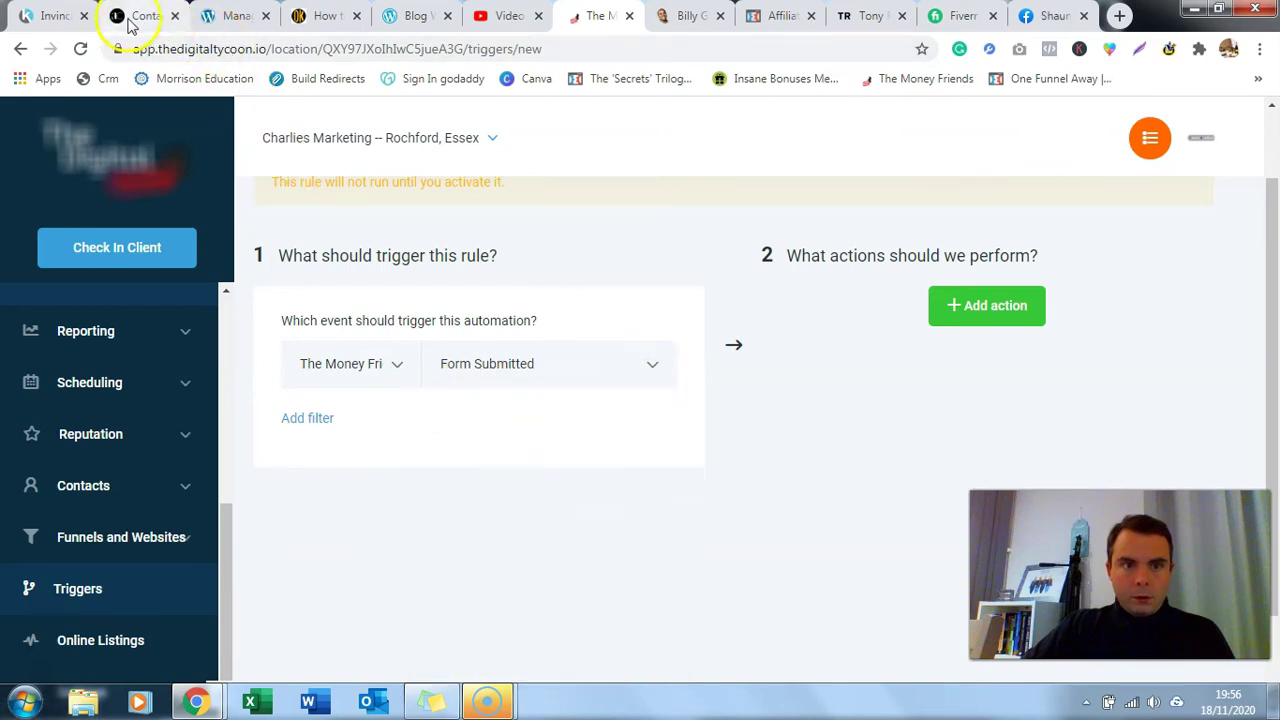
{"action": "left_click", "coordinate": [81, 52]}
{"action": "left_click", "coordinate": [726, 152]}
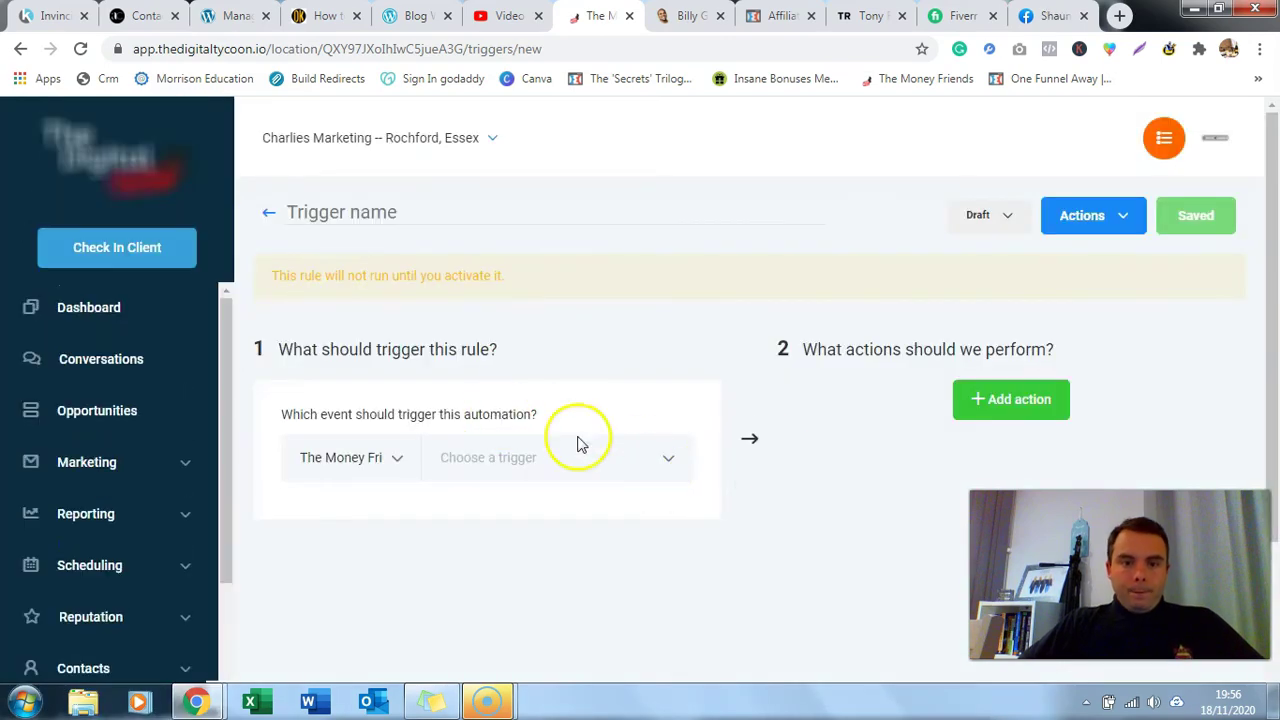
- Set the trigger's event to Form Submitted and filter it with Form Is set to the Test form
{"action": "left_click", "coordinate": [670, 468]}
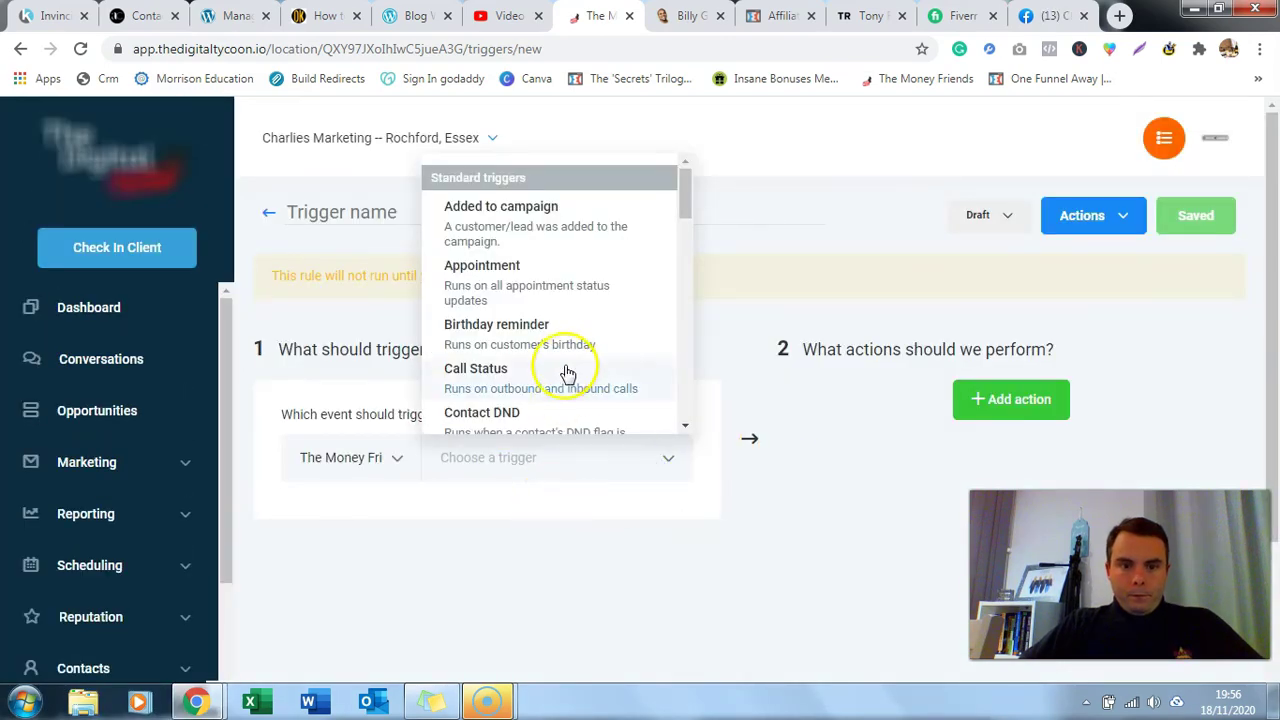
{"action": "scroll", "coordinate": [570, 370], "scroll_direction": "down", "scroll_amount": 5}
{"action": "left_click", "coordinate": [545, 245]}
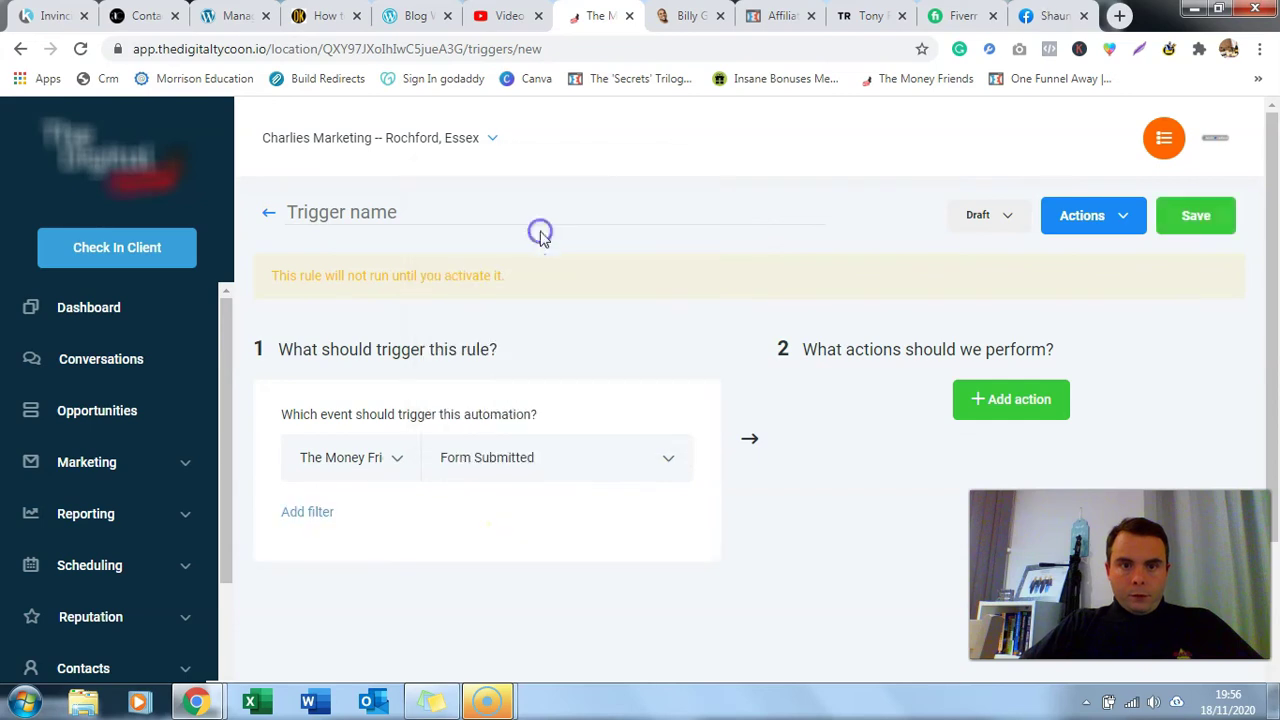
{"action": "left_click", "coordinate": [305, 515]}
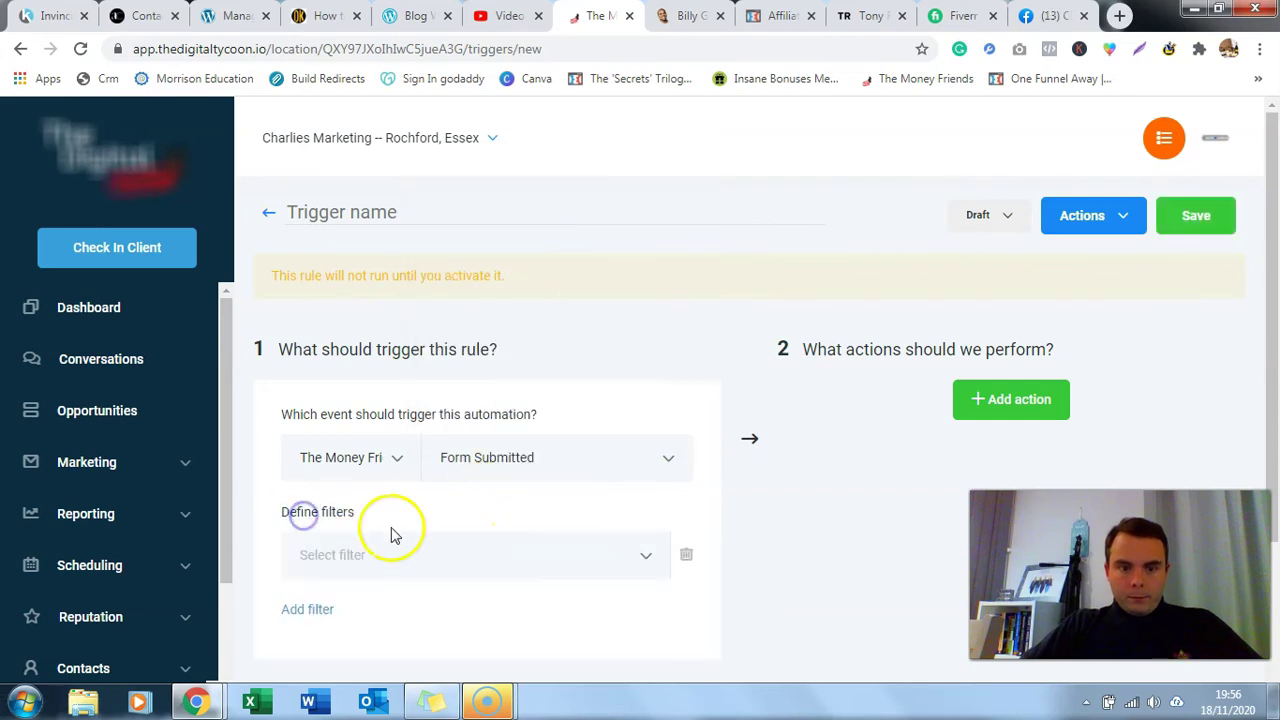
{"action": "left_click", "coordinate": [645, 560]}
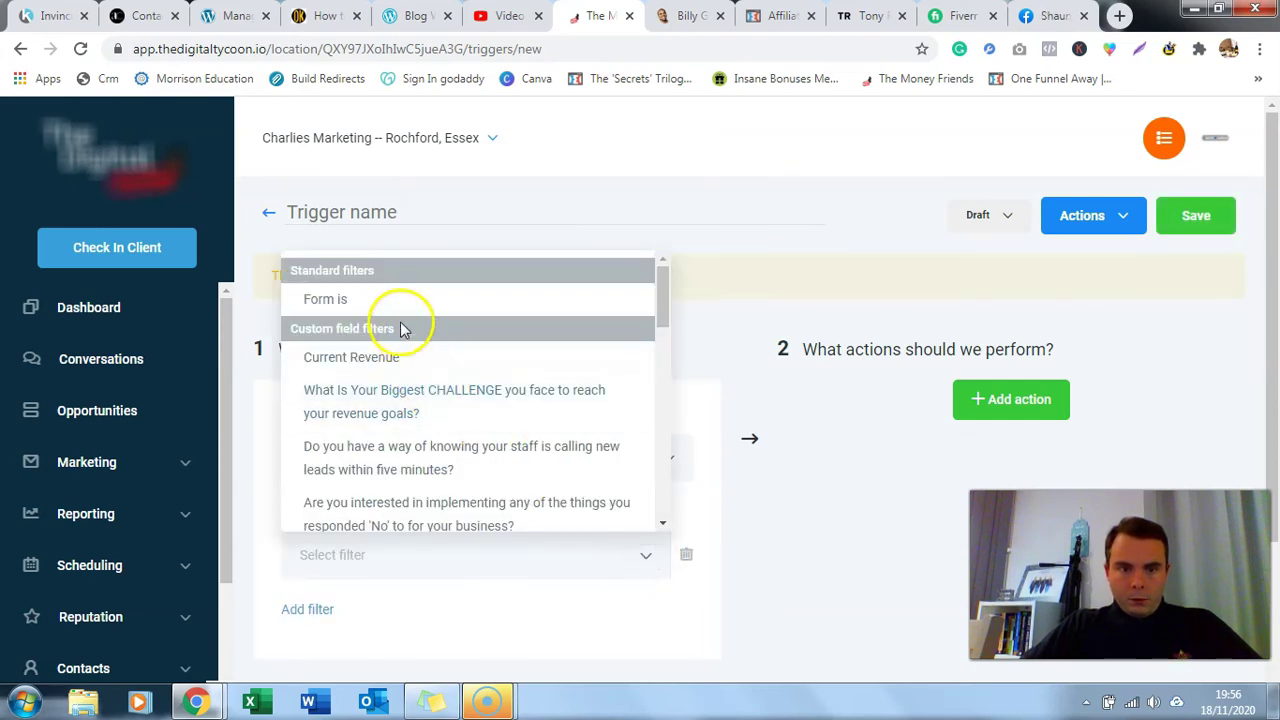
{"action": "left_click", "coordinate": [390, 295]}
{"action": "left_click", "coordinate": [643, 560]}
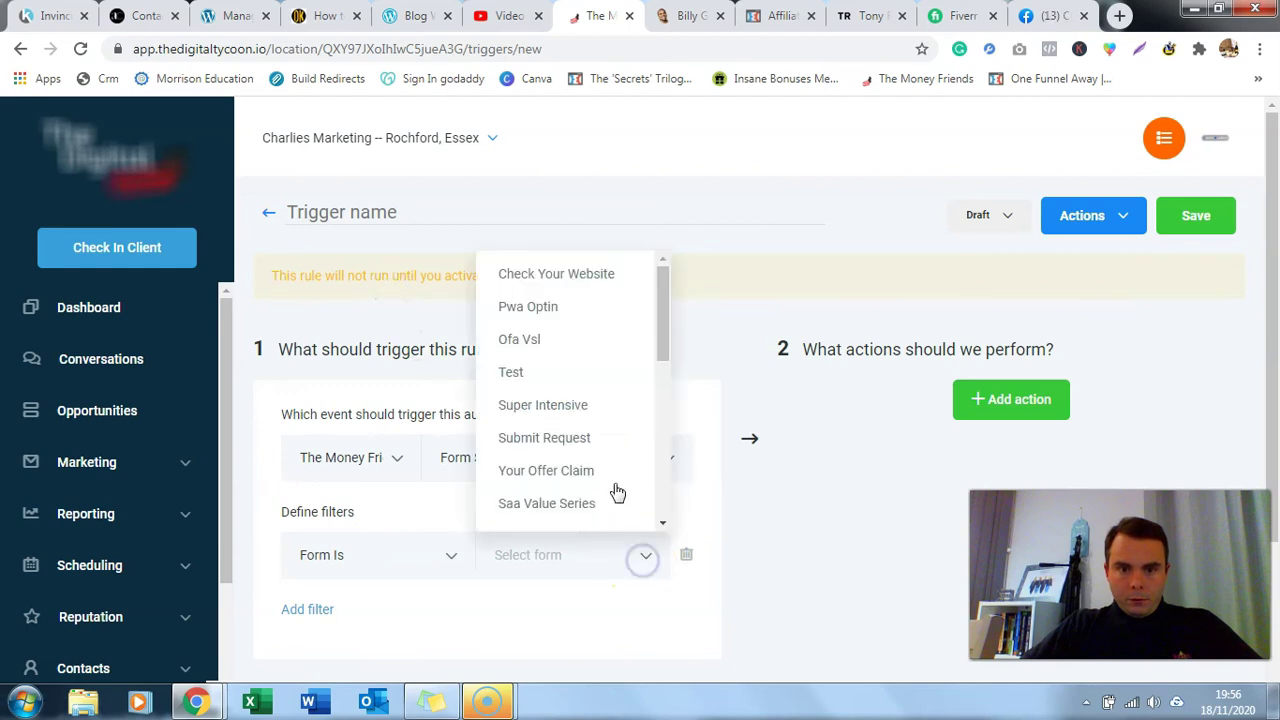
{"action": "left_click", "coordinate": [525, 372]}
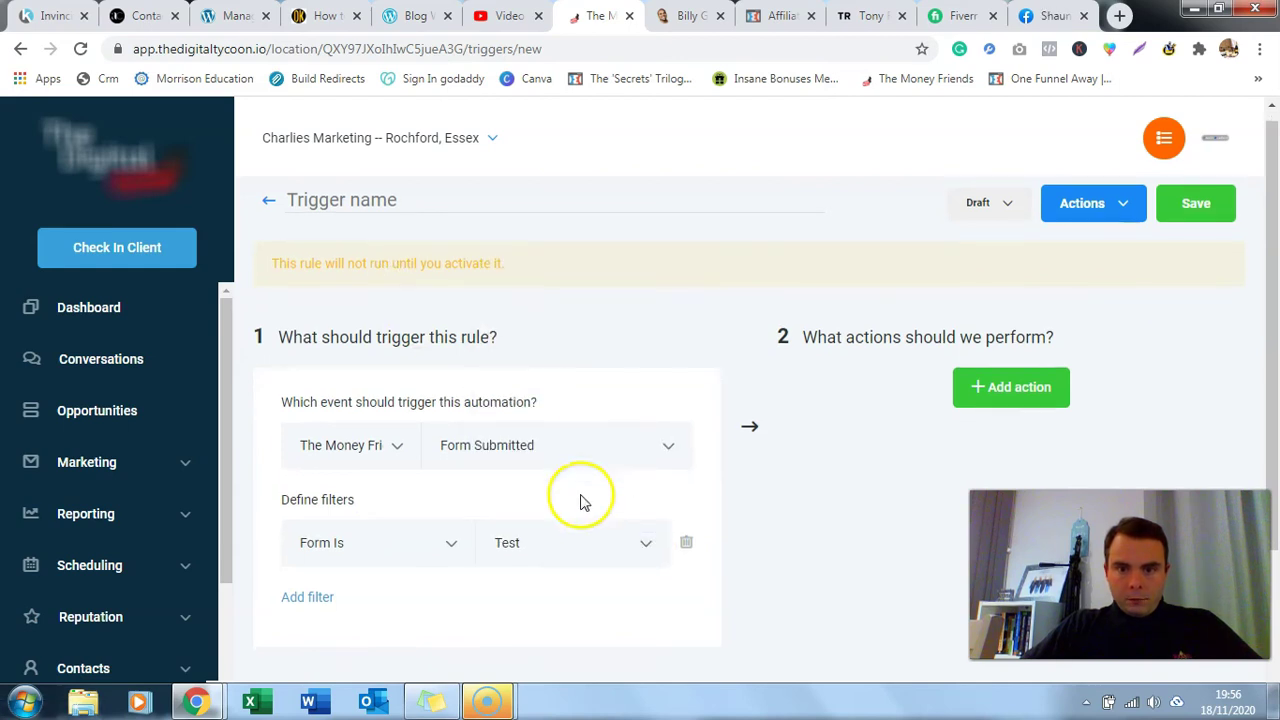
- Add an Add Contact Tag action to the trigger and assign the tag test
{"action": "scroll", "coordinate": [583, 501], "scroll_direction": "down", "scroll_amount": 1}
{"action": "left_click", "coordinate": [974, 306]}
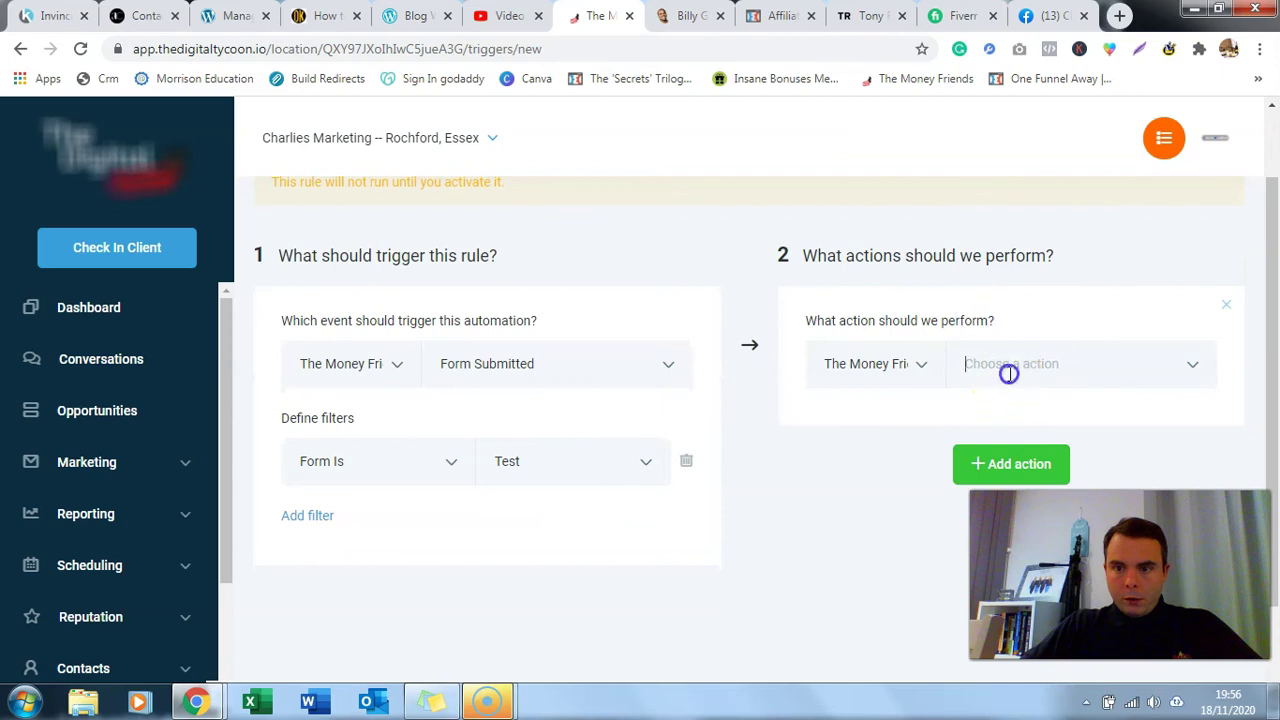
{"action": "left_click", "coordinate": [1008, 373]}
{"action": "scroll", "coordinate": [995, 445], "scroll_direction": "down", "scroll_amount": 2}
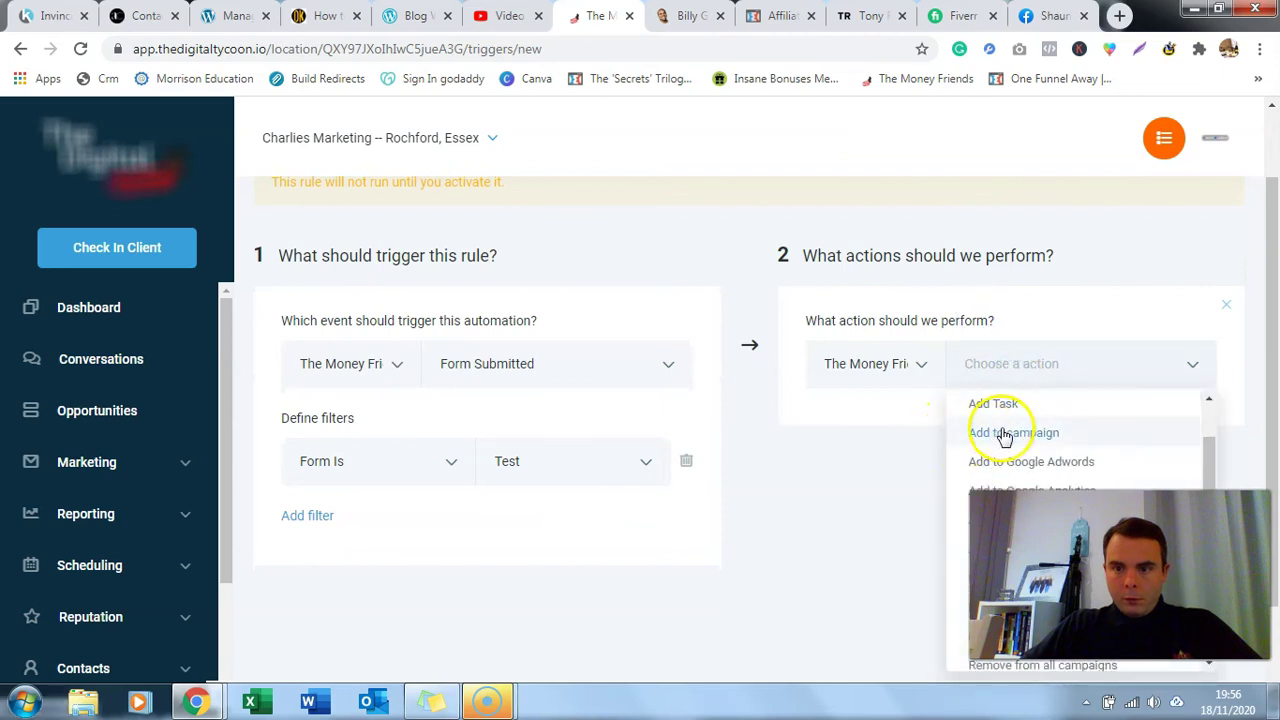
{"action": "scroll", "coordinate": [1005, 437], "scroll_direction": "up", "scroll_amount": 2}
{"action": "left_click", "coordinate": [1040, 466]}
{"action": "left_click", "coordinate": [857, 455]}
{"action": "type", "text": "test"}
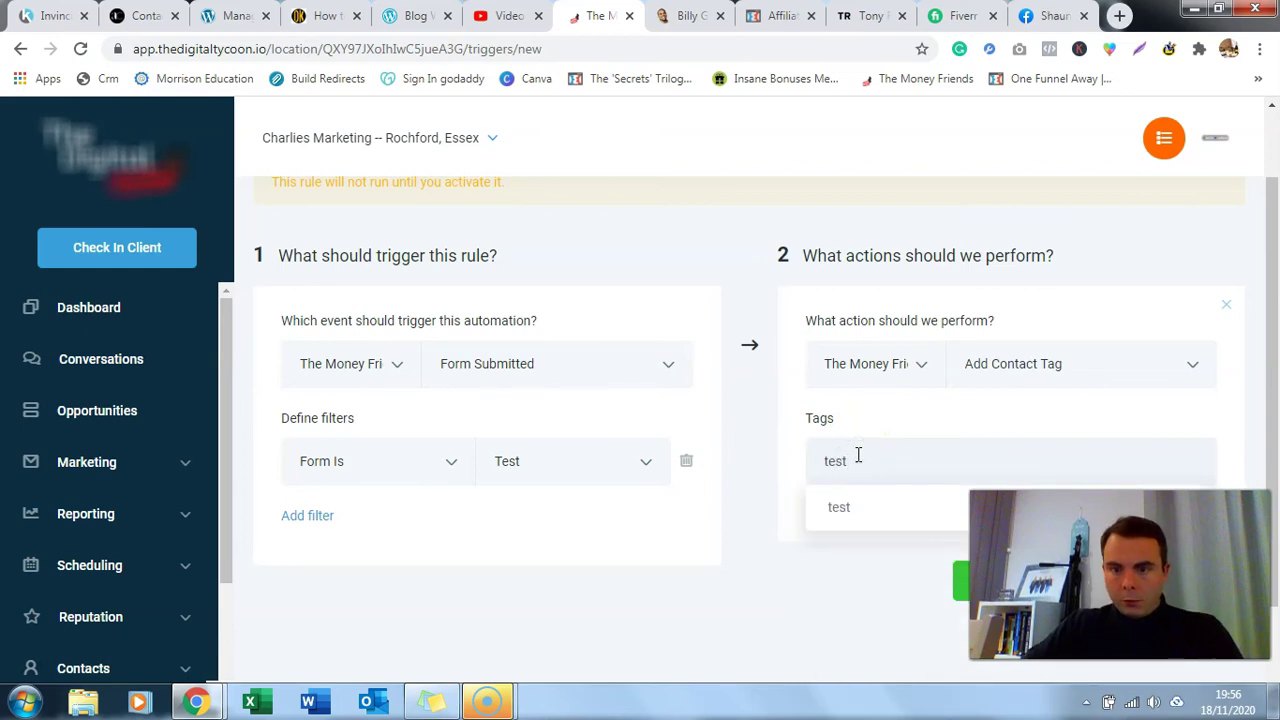
{"action": "left_click", "coordinate": [840, 506]}
- Add a second action that adds the contact to the Test campaign
{"action": "scroll", "coordinate": [930, 430], "scroll_direction": "down", "scroll_amount": 1}
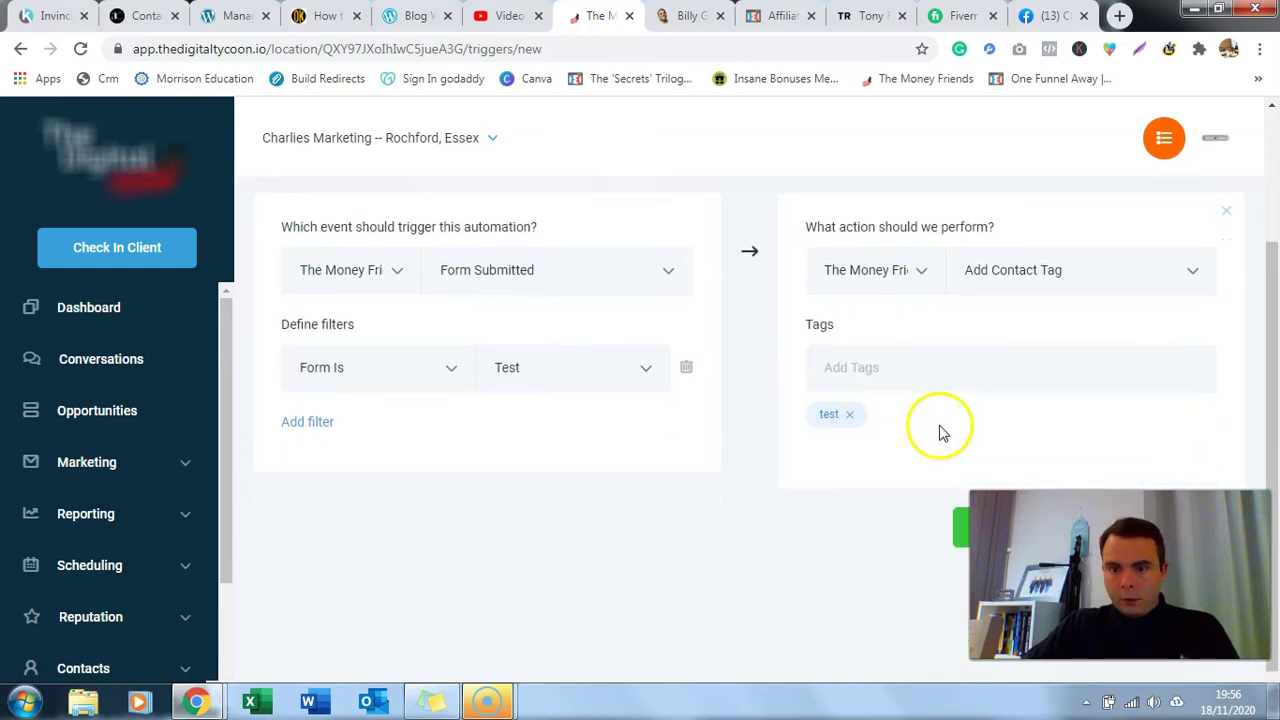
{"action": "scroll", "coordinate": [940, 432], "scroll_direction": "down", "scroll_amount": 1}
{"action": "left_click", "coordinate": [966, 472]}
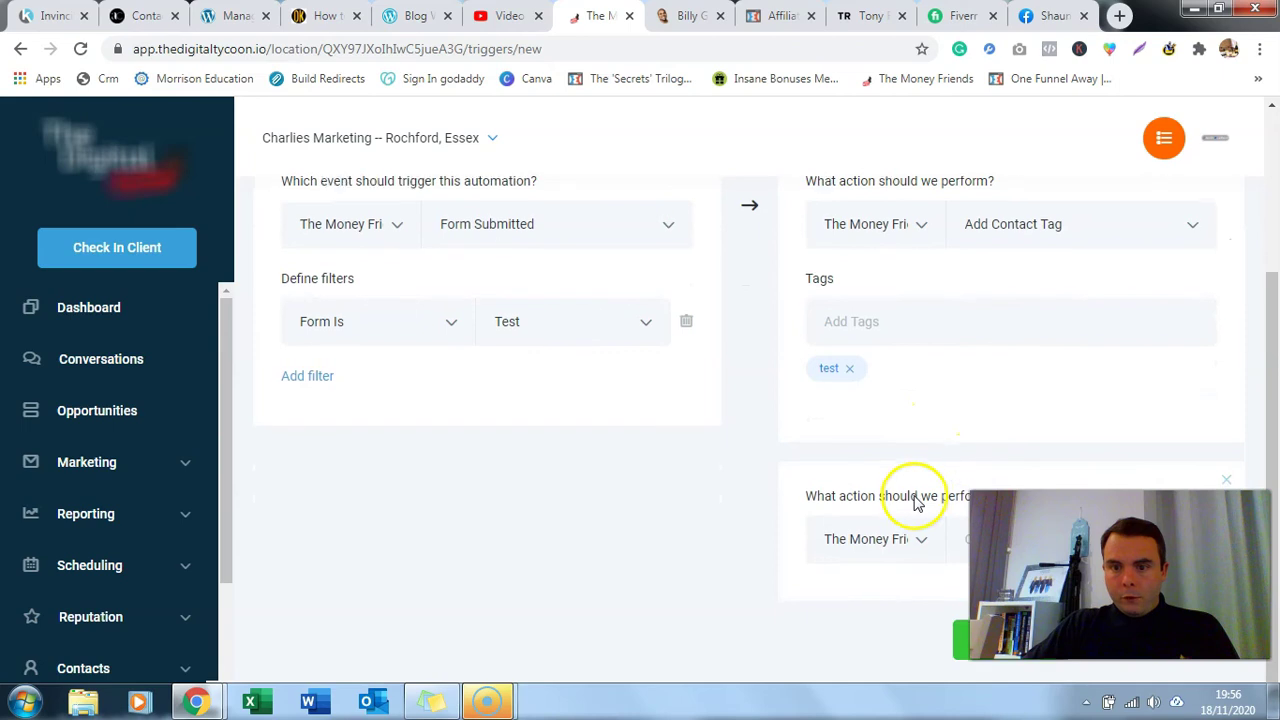
{"action": "left_click", "coordinate": [965, 536]}
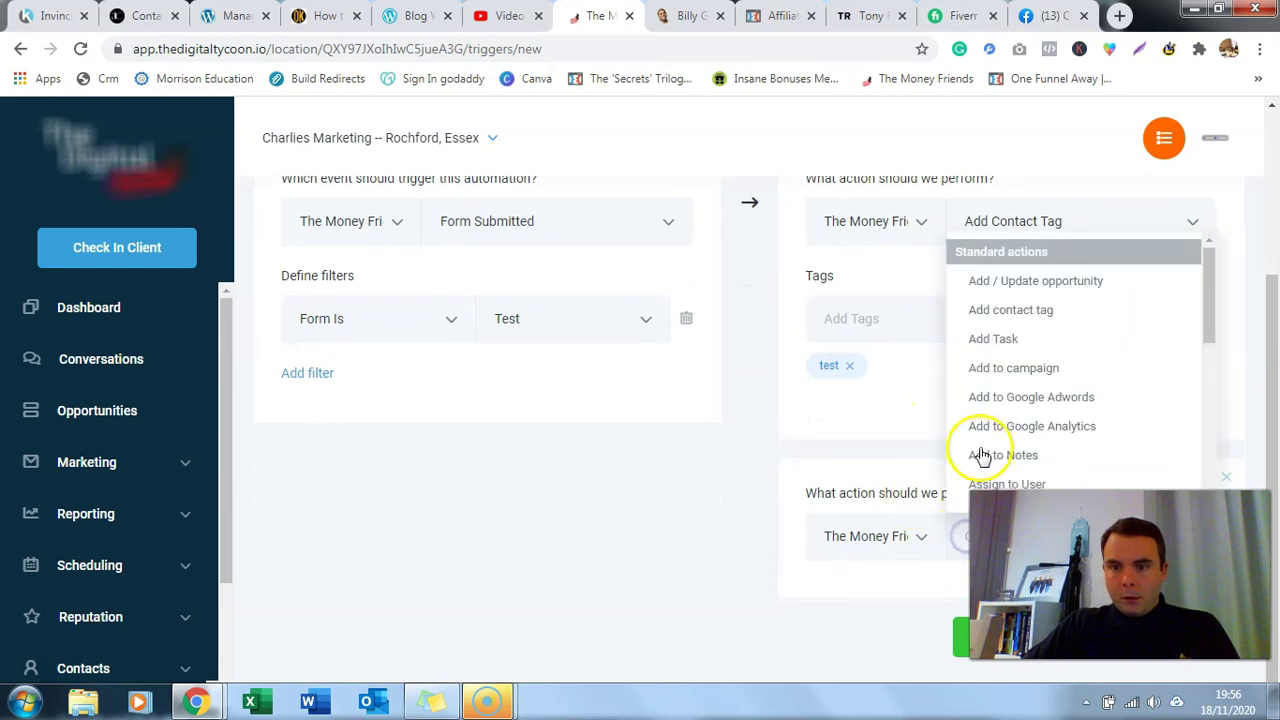
{"action": "left_click", "coordinate": [1040, 369]}
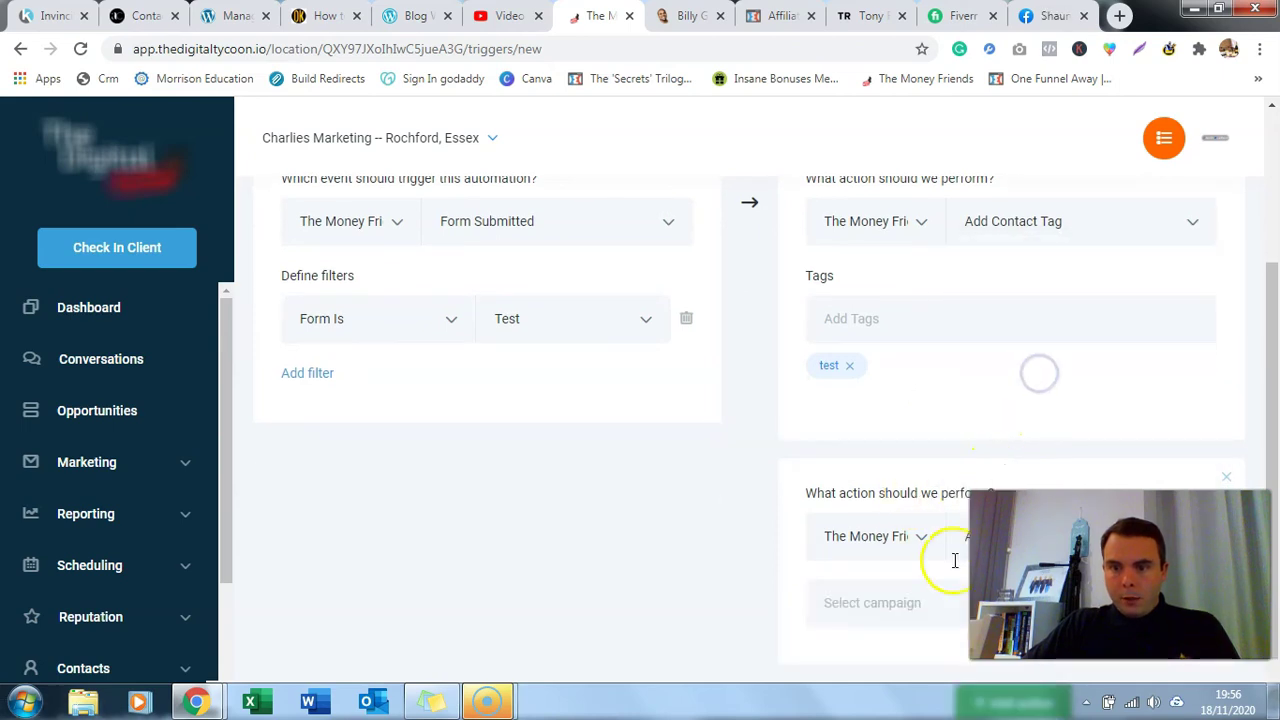
{"action": "left_click", "coordinate": [910, 602]}
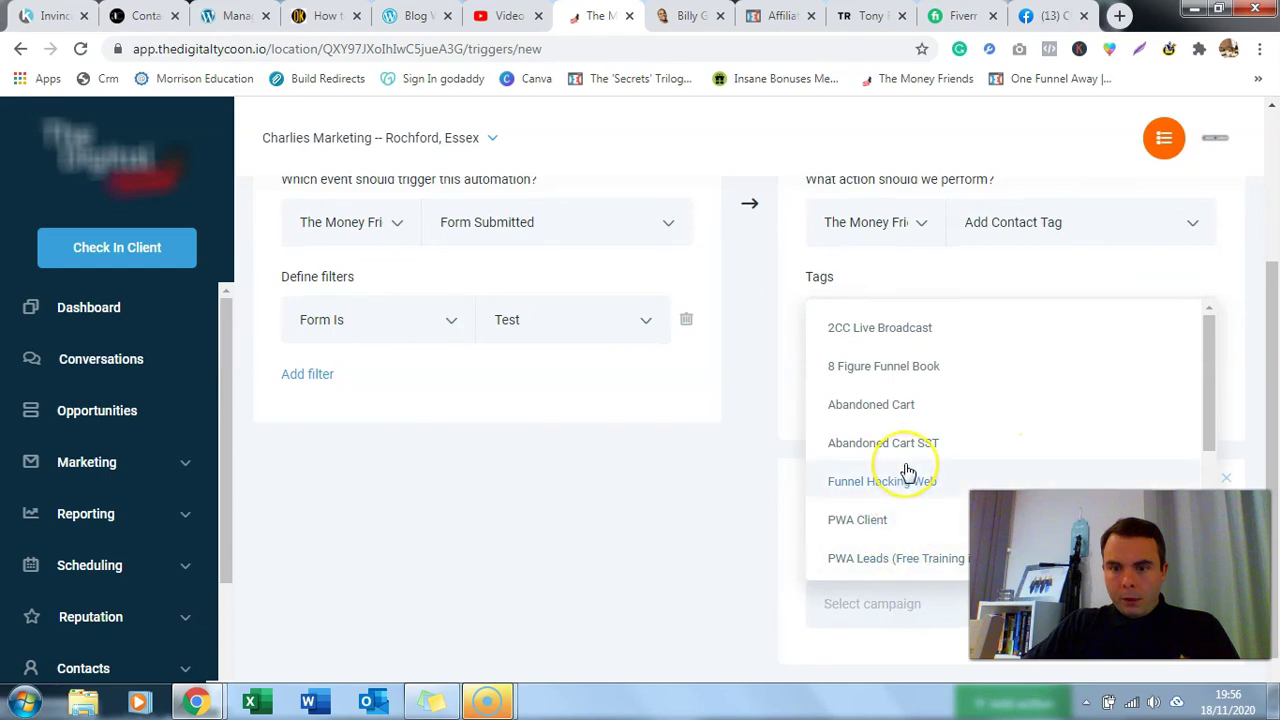
{"action": "scroll", "coordinate": [908, 471], "scroll_direction": "up", "scroll_amount": 1}
{"action": "scroll", "coordinate": [908, 470], "scroll_direction": "down", "scroll_amount": 1}
{"action": "scroll", "coordinate": [908, 471], "scroll_direction": "down", "scroll_amount": 3}
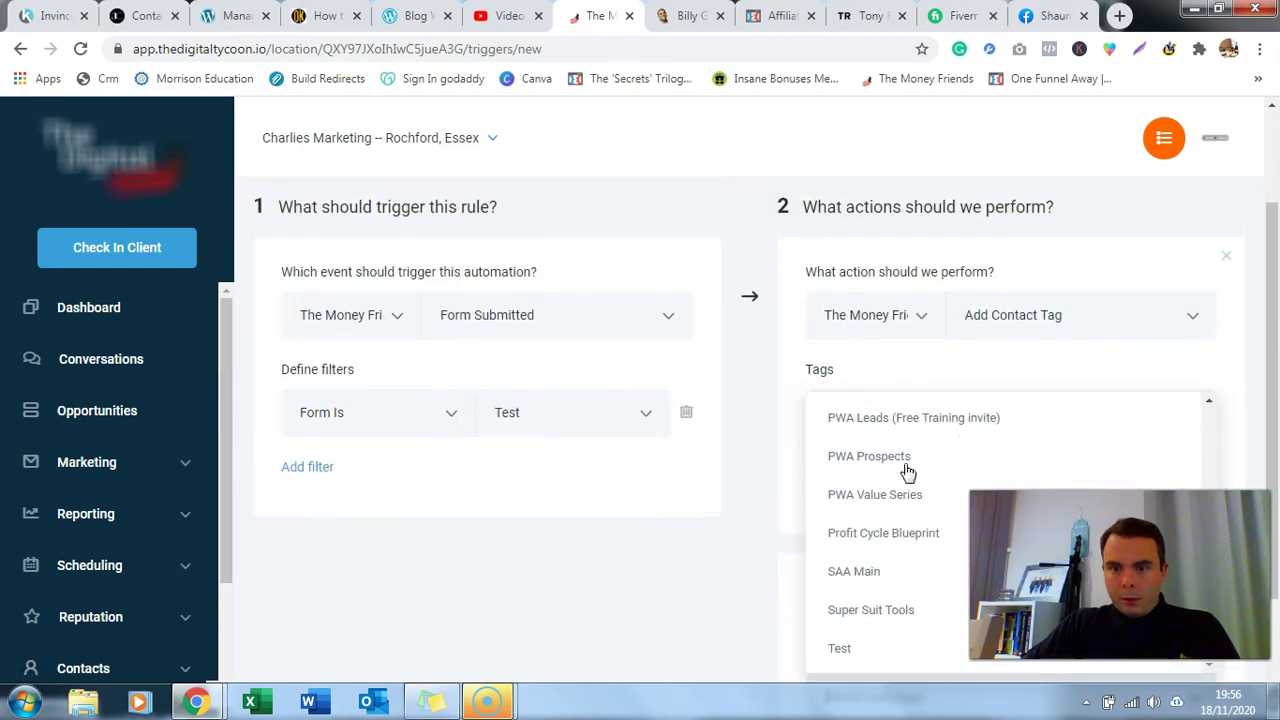
{"action": "left_click", "coordinate": [860, 648]}
- Switch the trigger's status from Draft to Active and save it
{"action": "scroll", "coordinate": [889, 517], "scroll_direction": "down", "scroll_amount": 2}
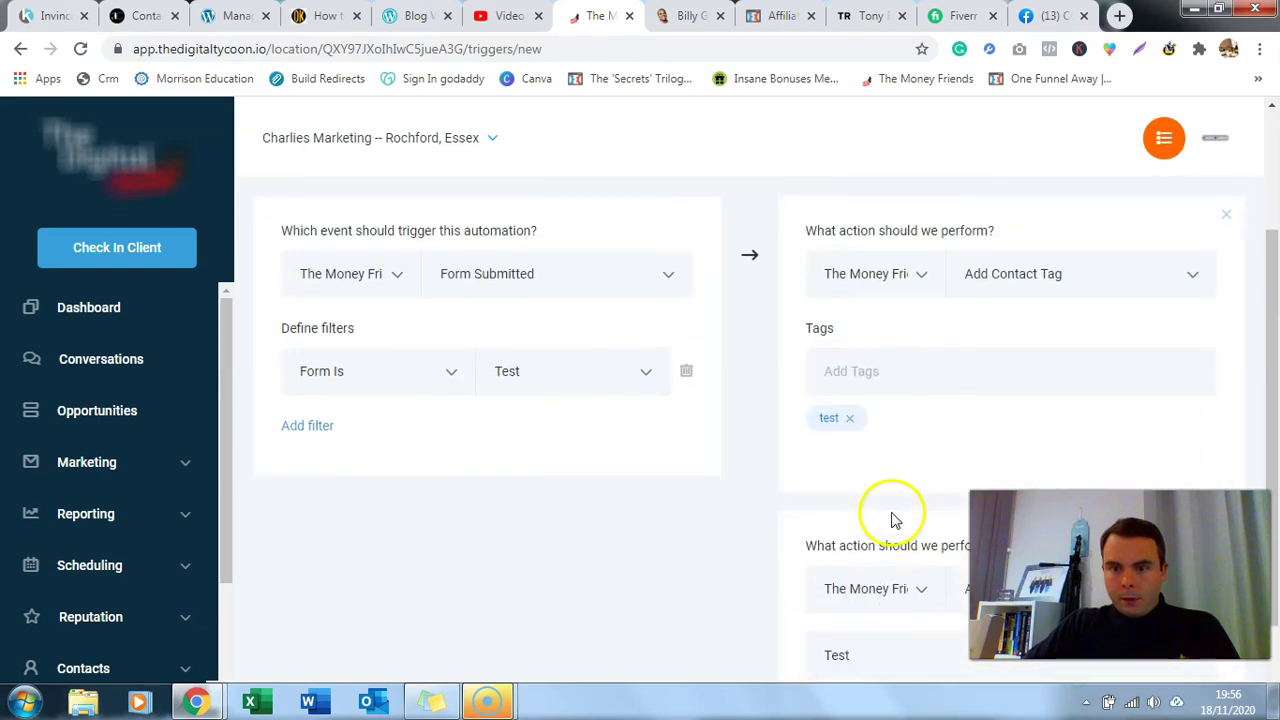
{"action": "scroll", "coordinate": [897, 518], "scroll_direction": "up", "scroll_amount": 4}
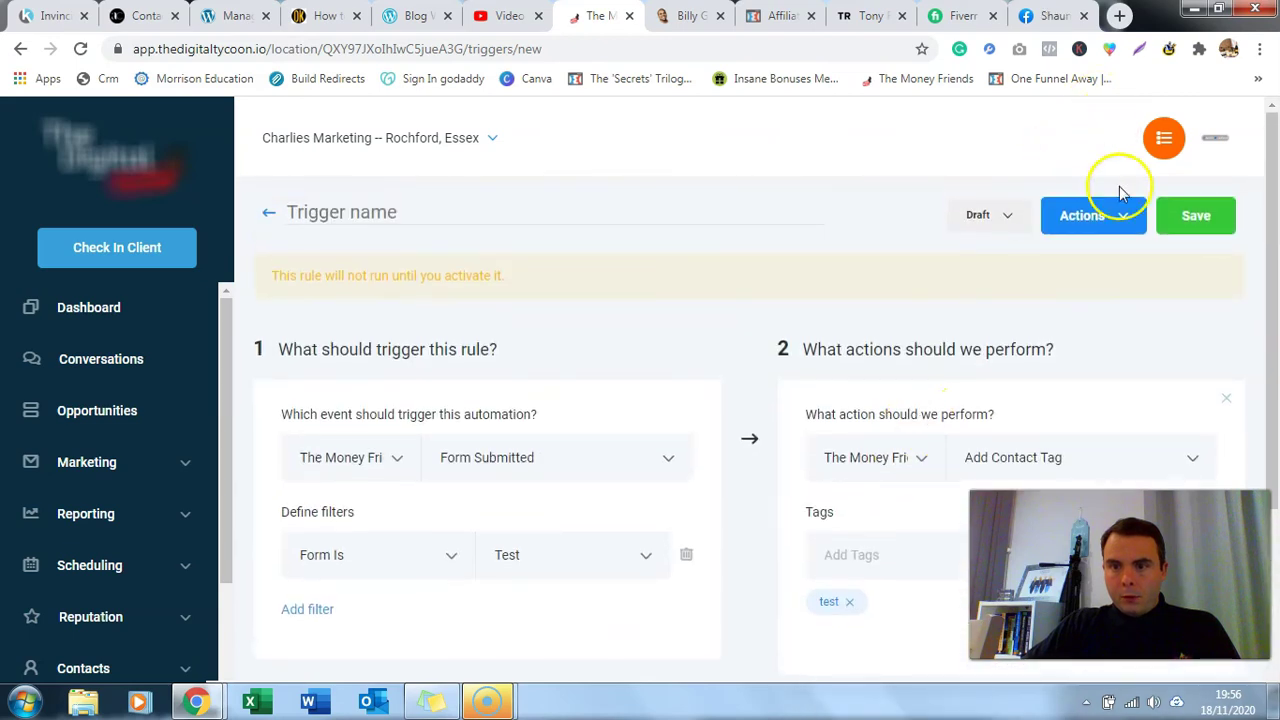
{"action": "left_click", "coordinate": [1008, 220]}
{"action": "left_click", "coordinate": [1005, 263]}
{"action": "left_click", "coordinate": [1205, 220]}
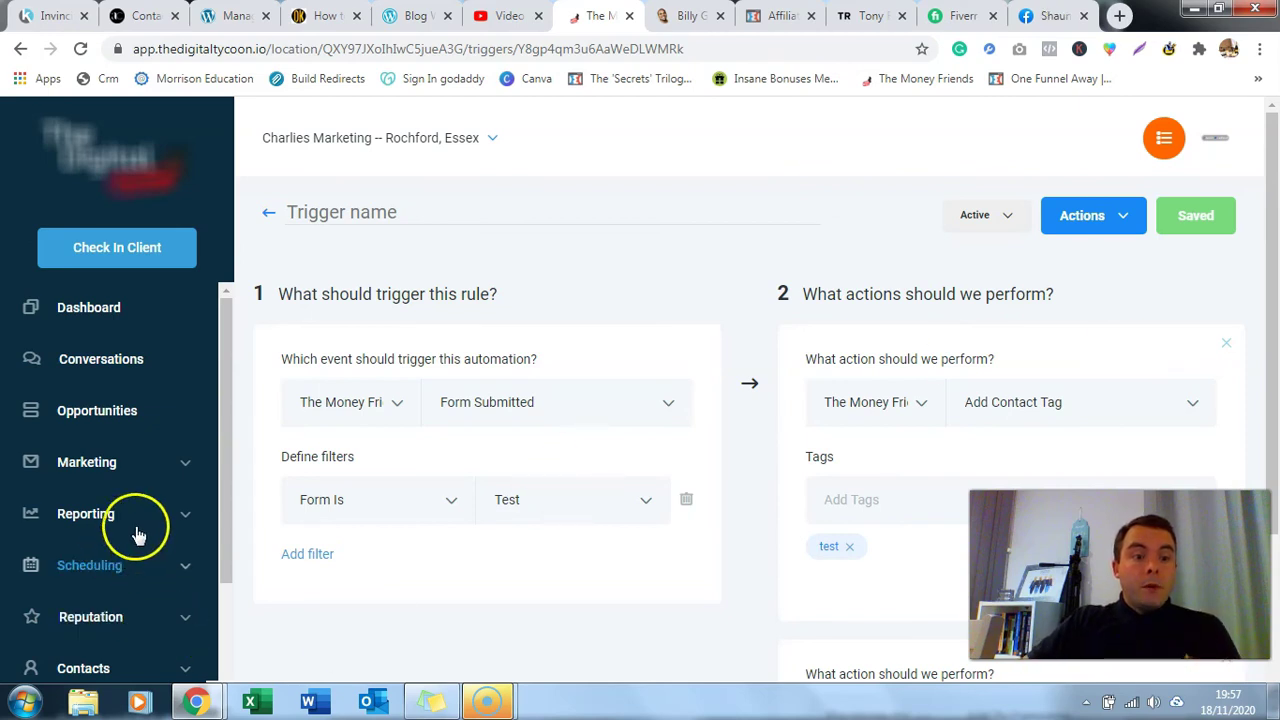
- Open the Test campaign from the list of marketing campaigns
{"action": "left_click", "coordinate": [185, 460]}
{"action": "left_click", "coordinate": [61, 524]}
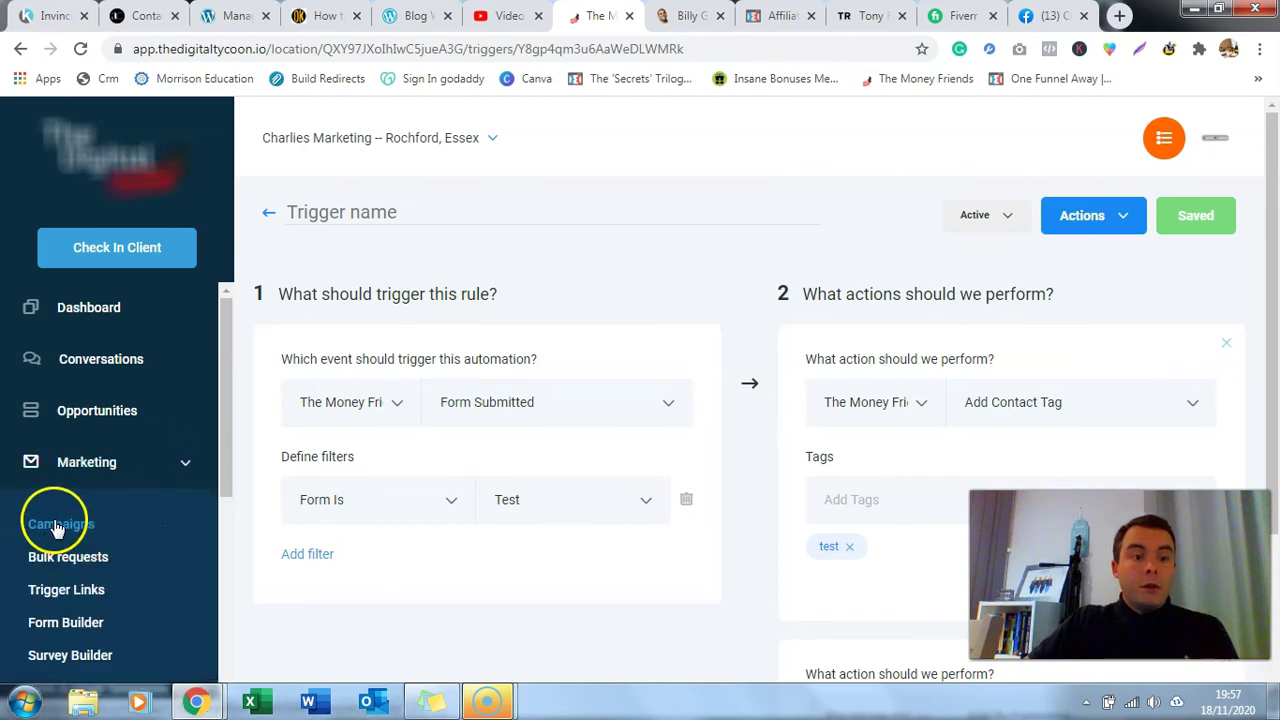
{"action": "scroll", "coordinate": [475, 553], "scroll_direction": "down", "scroll_amount": 1}
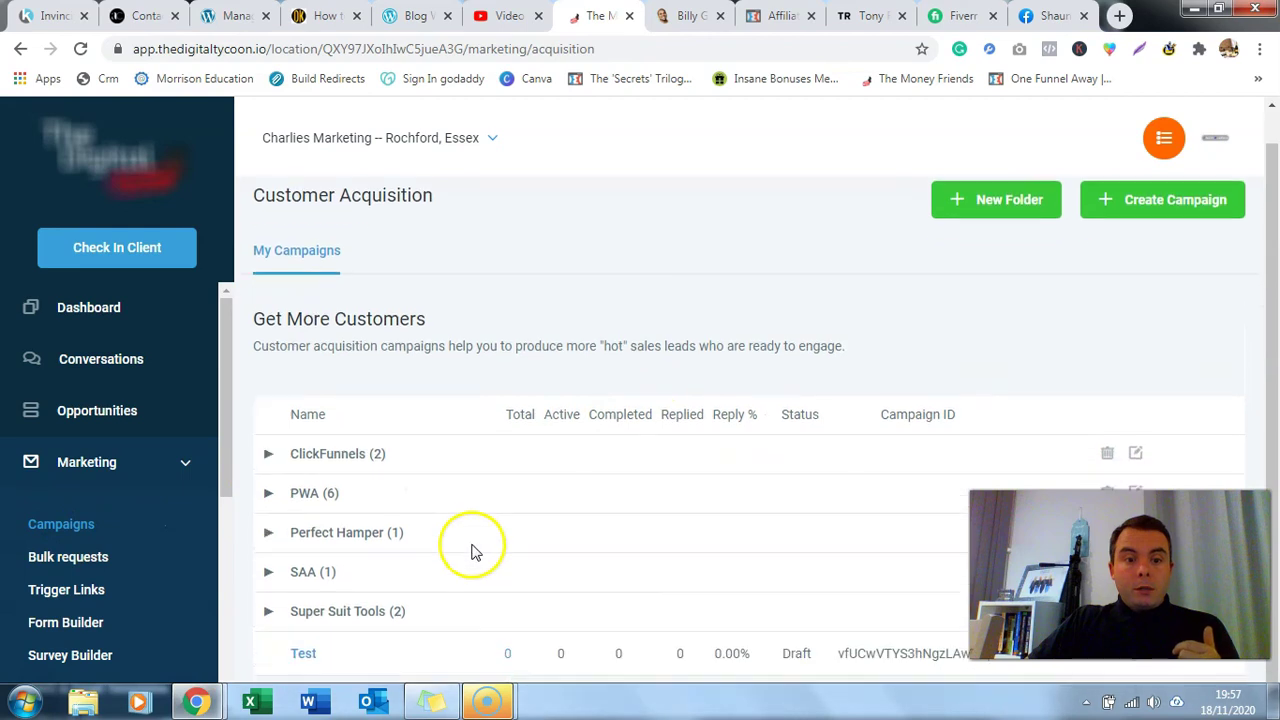
{"action": "left_click", "coordinate": [306, 654]}
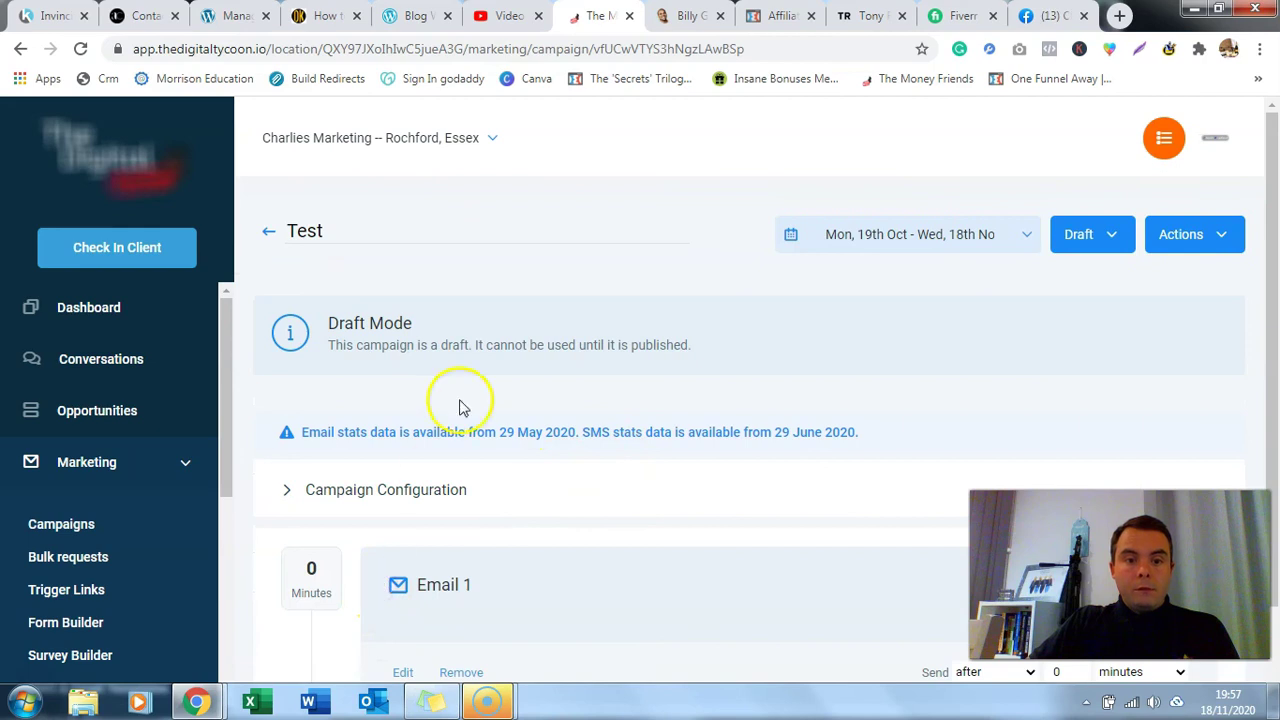
- Add a Wait event to the campaign and include Saturday and Sunday in its resume days
{"action": "scroll", "coordinate": [457, 408], "scroll_direction": "down", "scroll_amount": 1}
{"action": "left_click", "coordinate": [380, 626]}
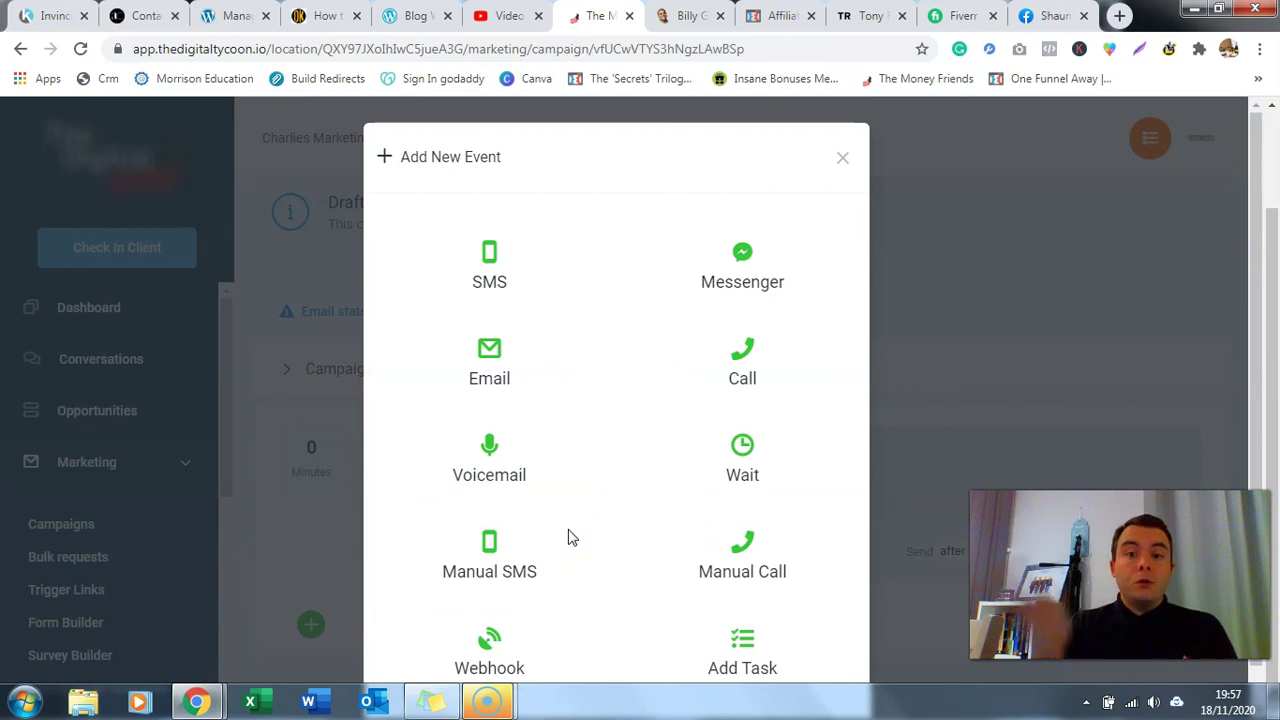
{"action": "left_click", "coordinate": [742, 430]}
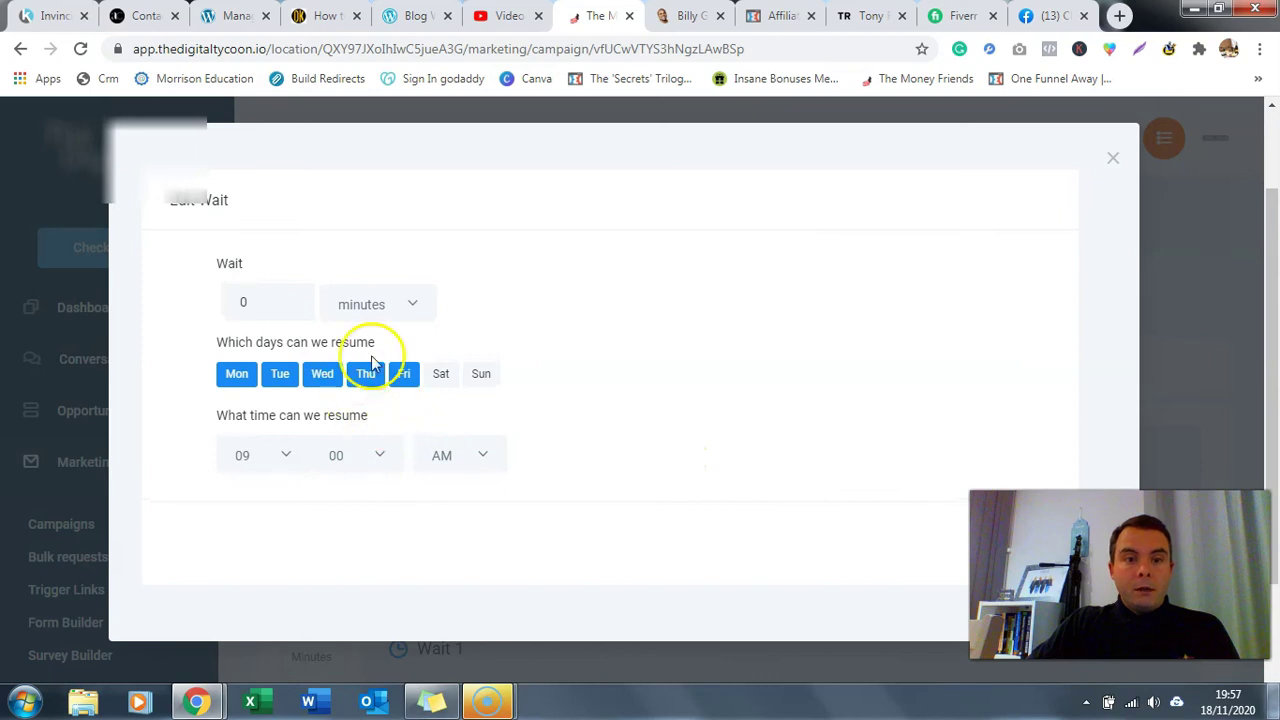
{"action": "left_click", "coordinate": [441, 373]}
{"action": "left_click", "coordinate": [480, 373]}
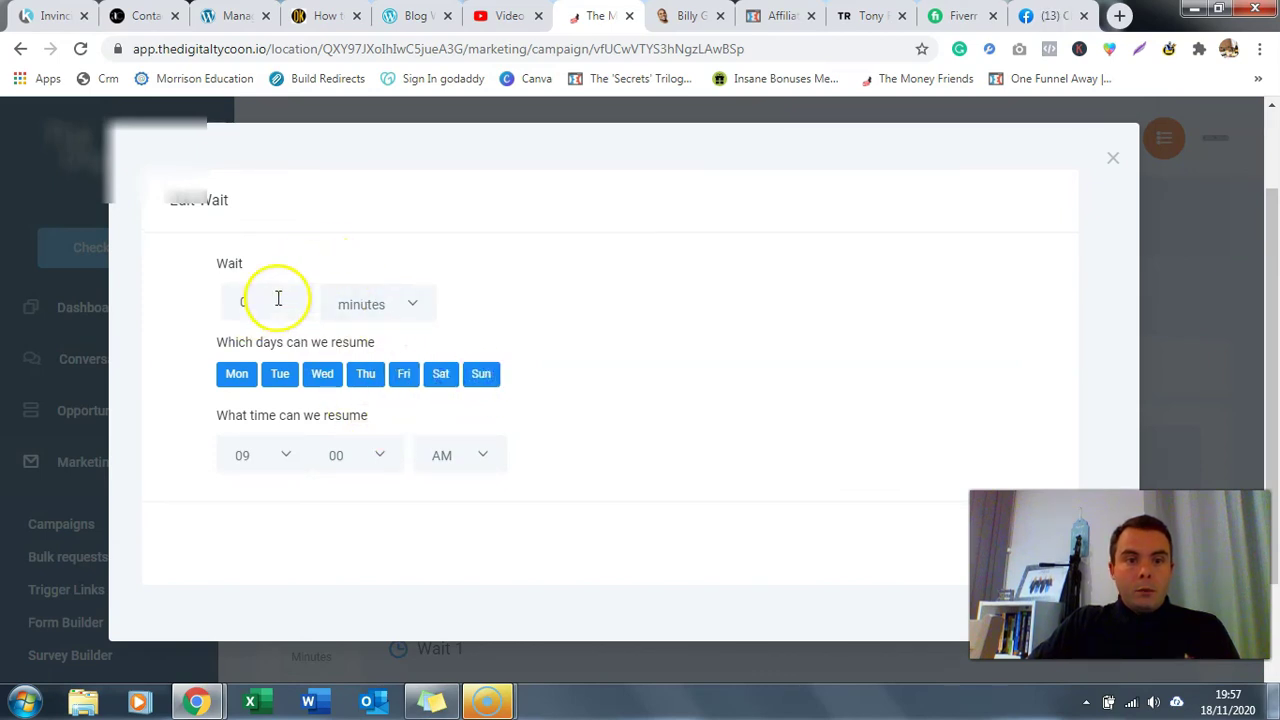
- Set the Wait event's duration to 999 days and save the event
{"action": "left_click", "coordinate": [411, 304]}
{"action": "left_click", "coordinate": [381, 410]}
{"action": "left_click", "coordinate": [283, 306]}
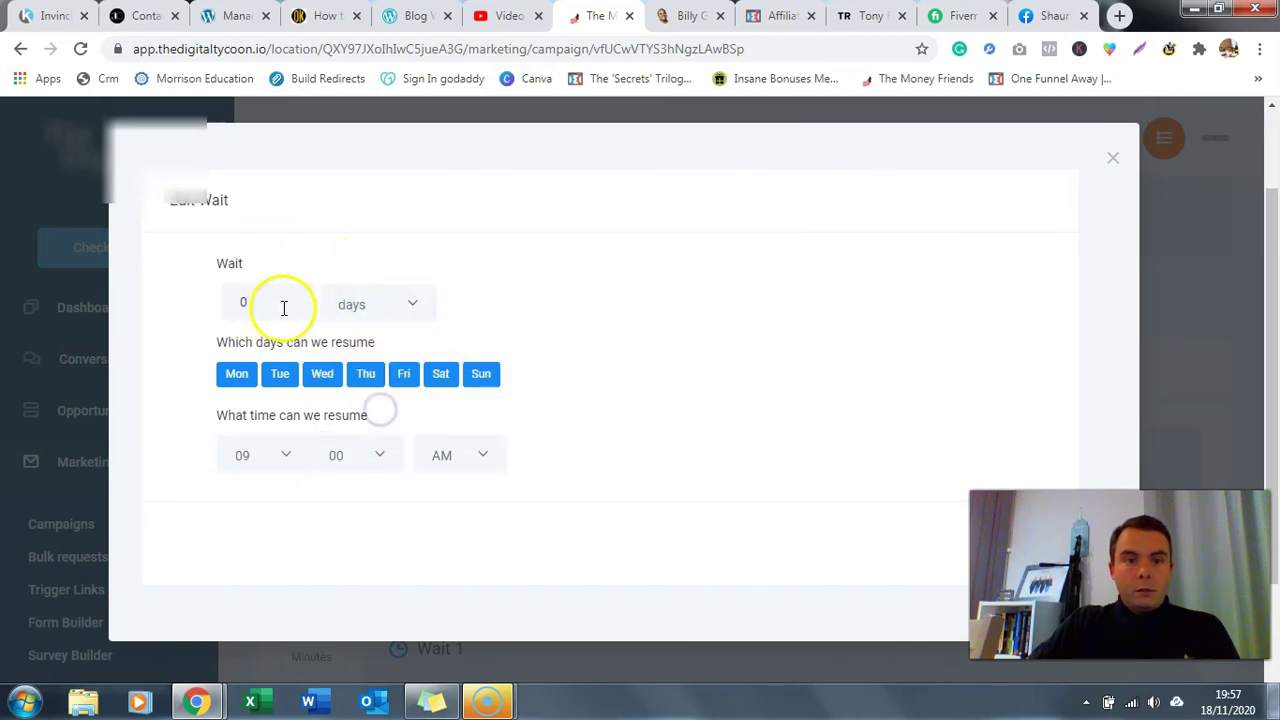
{"action": "key", "text": "BackSpace"}
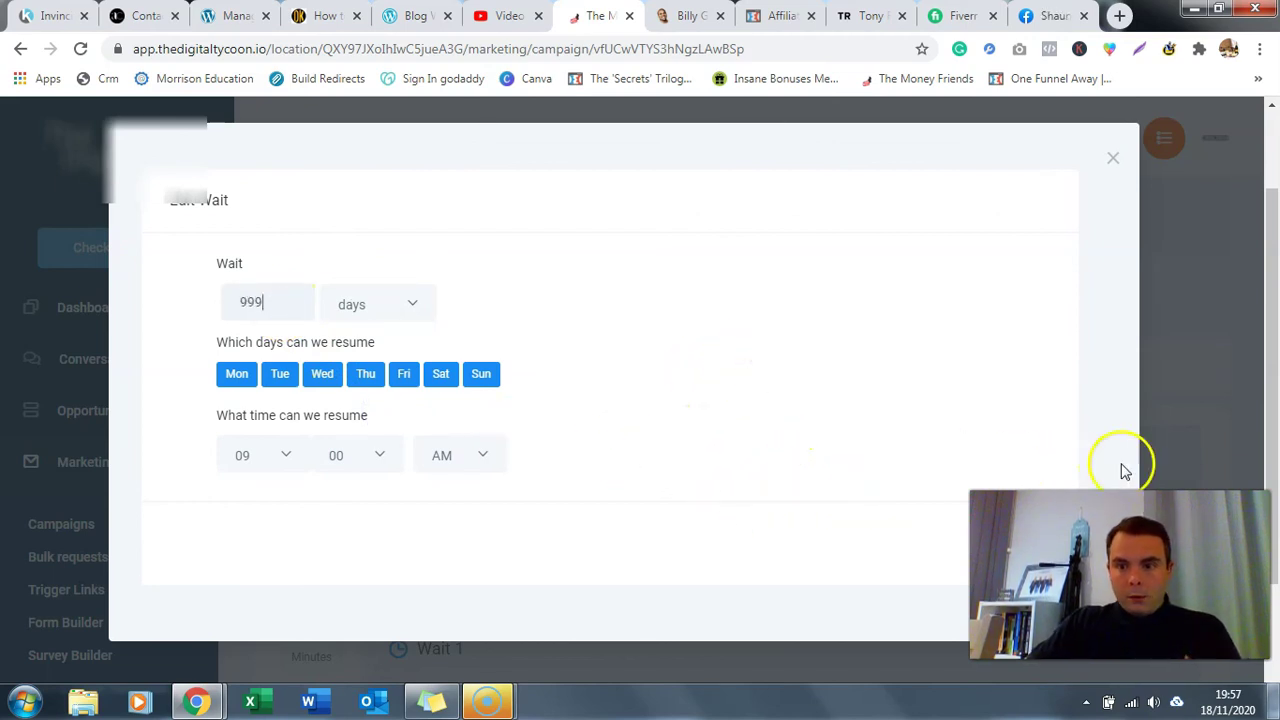
{"action": "left_click", "coordinate": [1022, 556]}
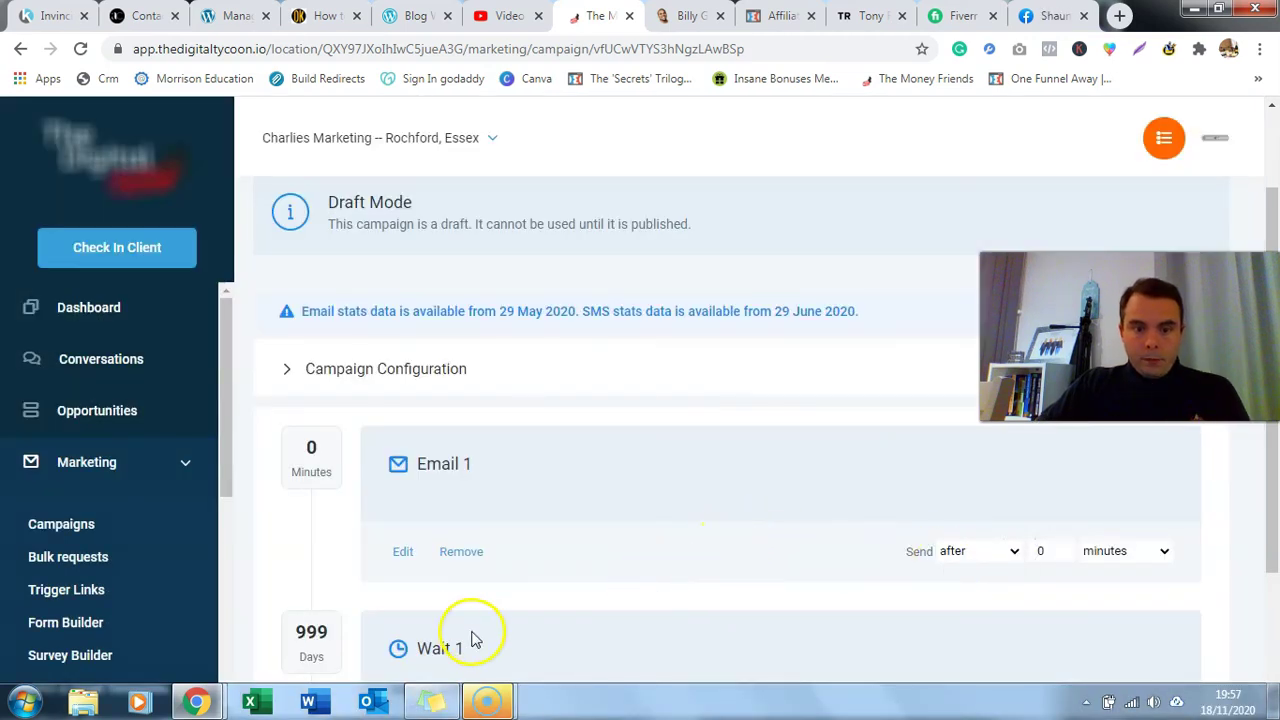
- Try the Wait event ahead of Email 1 in the campaign sequence and return it to its place below the email
{"action": "left_click_drag", "start_coordinate": [475, 640], "coordinate": [465, 400]}
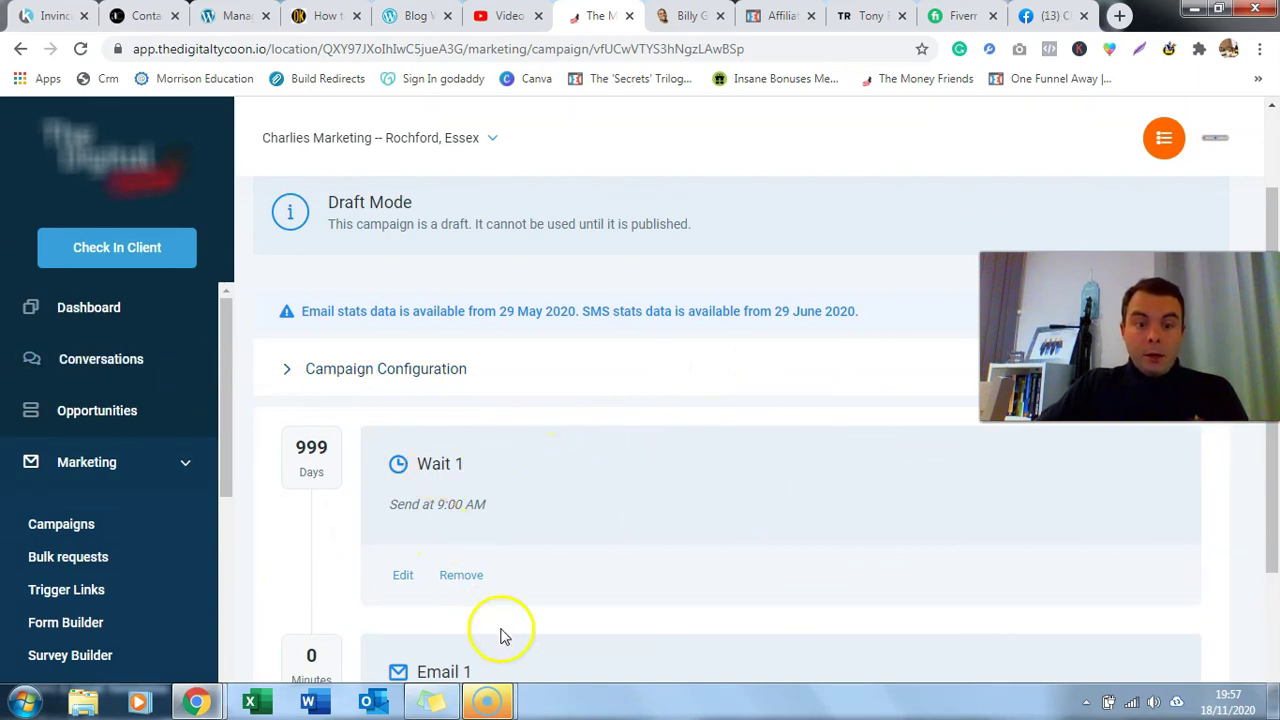
{"action": "left_click_drag", "start_coordinate": [503, 677], "coordinate": [503, 352]}
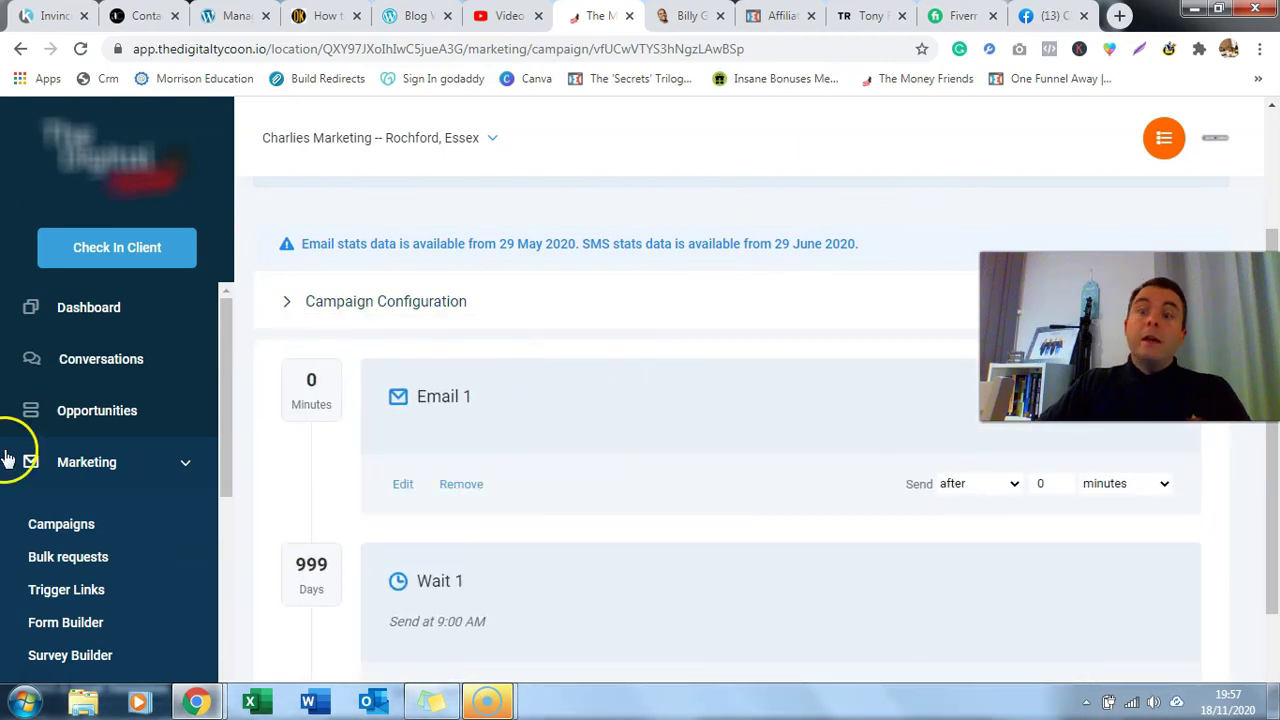